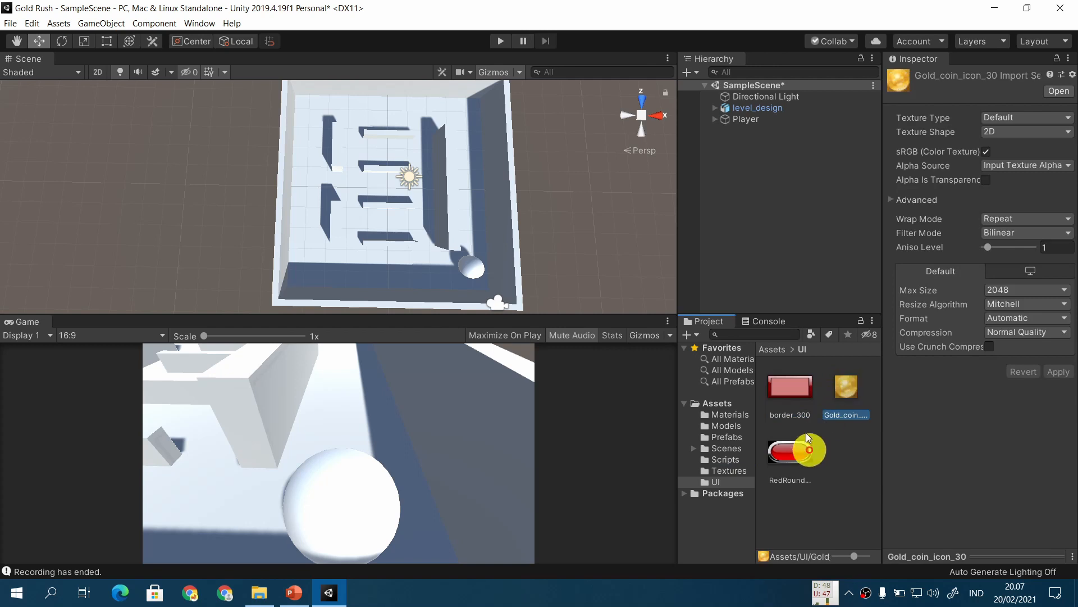
# Set the texture type of border_300, Gold_coin_icon_30 and the red rounded button image to Sprite (2D and UI) and apply it
pyautogui.keyDown('ctrl'); pyautogui.click(840, 395); pyautogui.keyUp('ctrl')
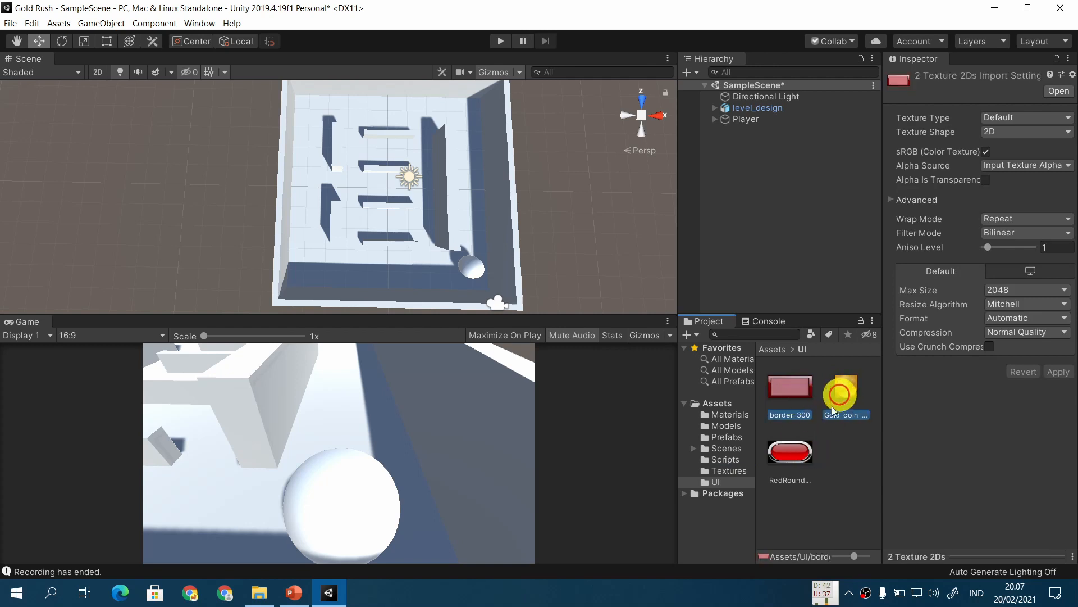
pyautogui.keyDown('ctrl'); pyautogui.click(797, 452); pyautogui.keyUp('ctrl')
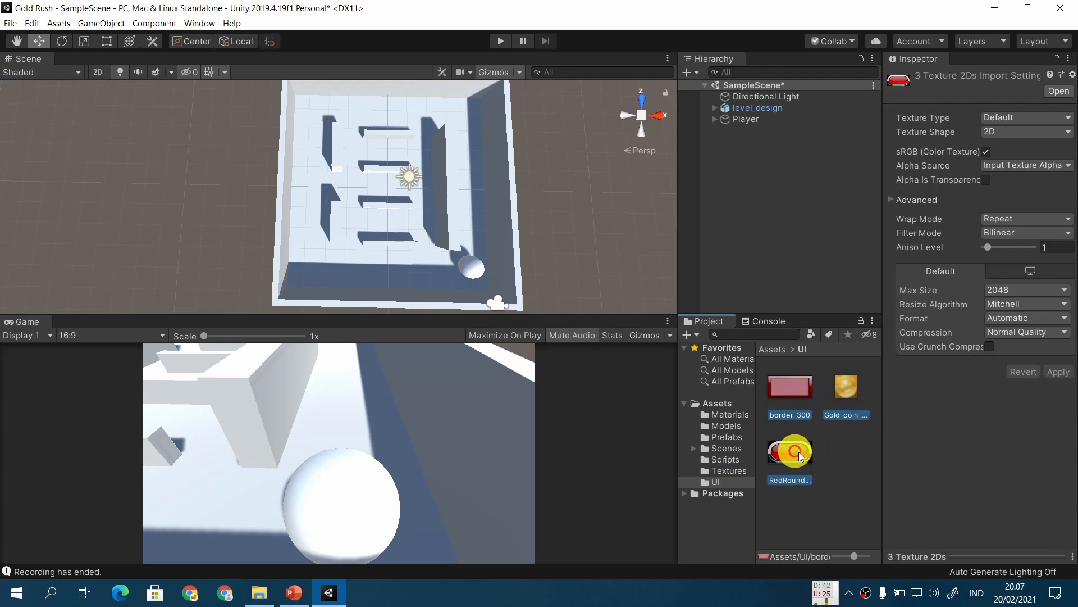
pyautogui.click(1010, 116)
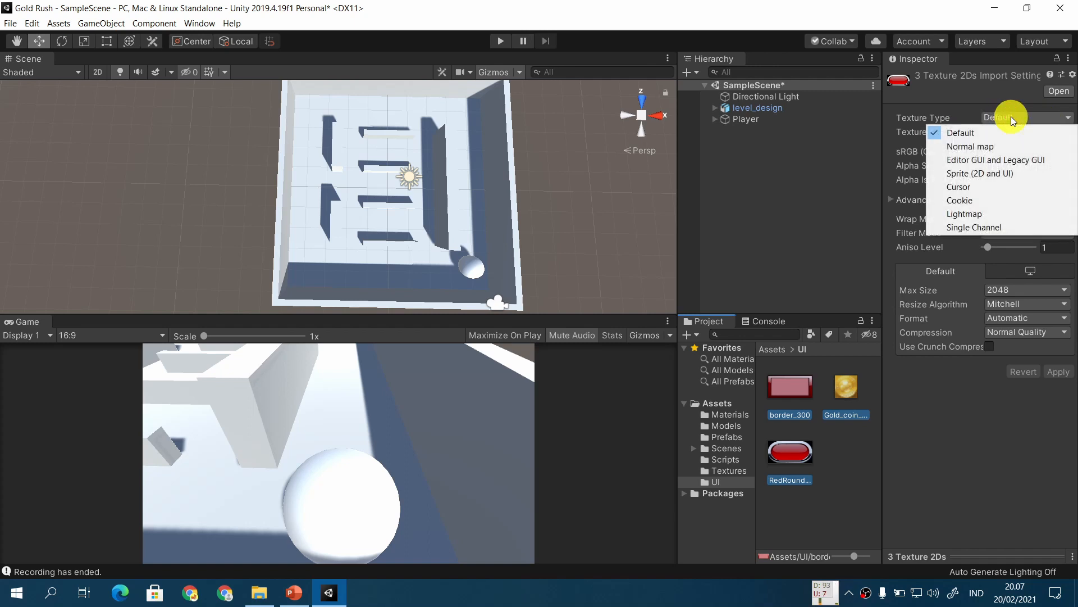
pyautogui.click(1035, 174)
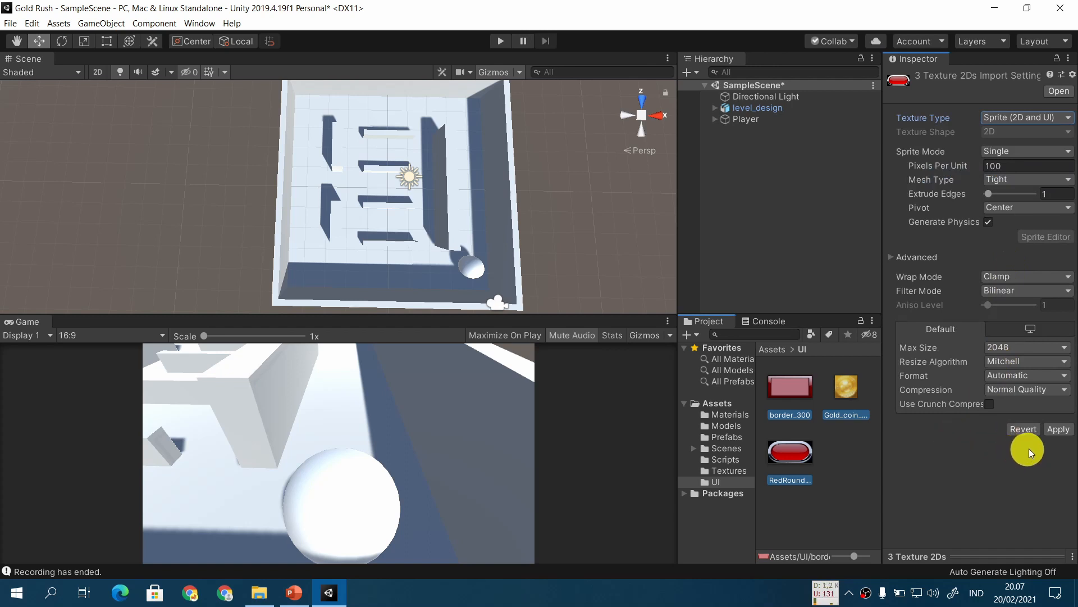
pyautogui.click(1056, 436)
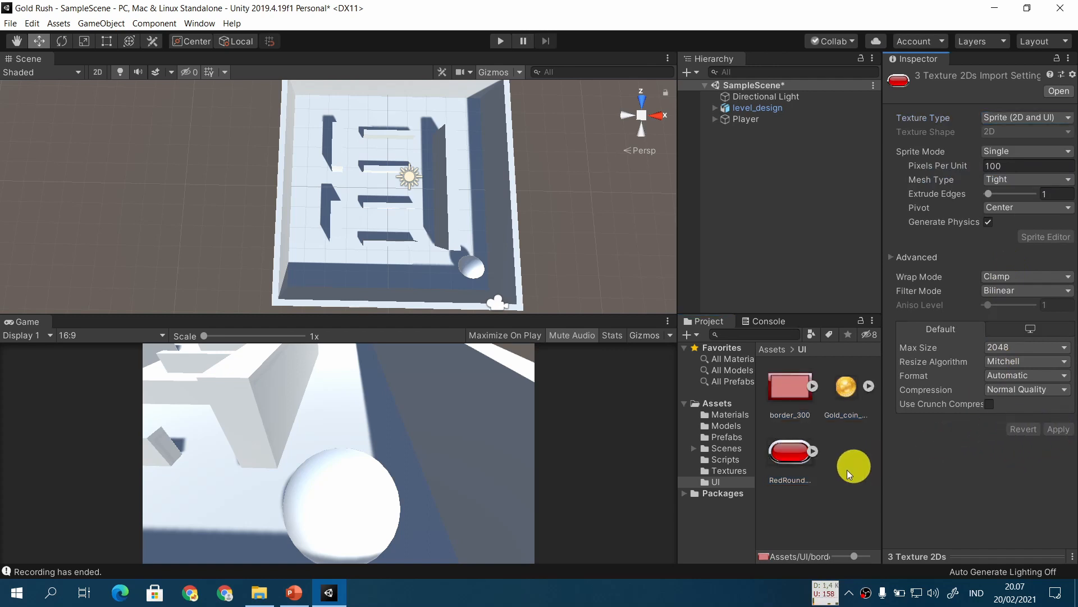
# Consult the Tips slide in PowerPoint, return to Unity and activate the Rect Tool and 2D mode for the scene view
pyautogui.click(300, 594)
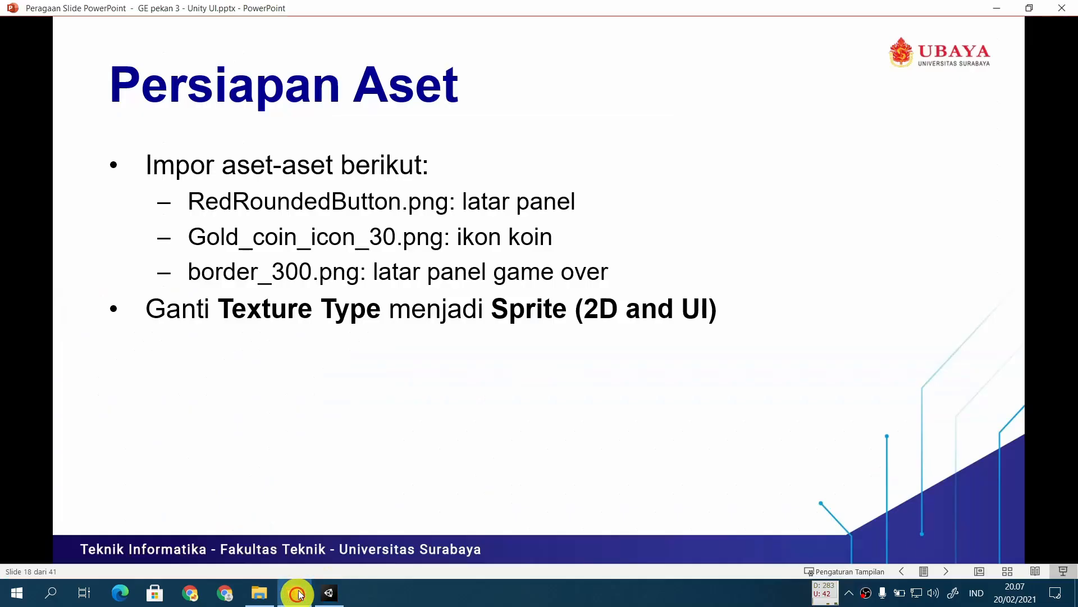
pyautogui.click(443, 413)
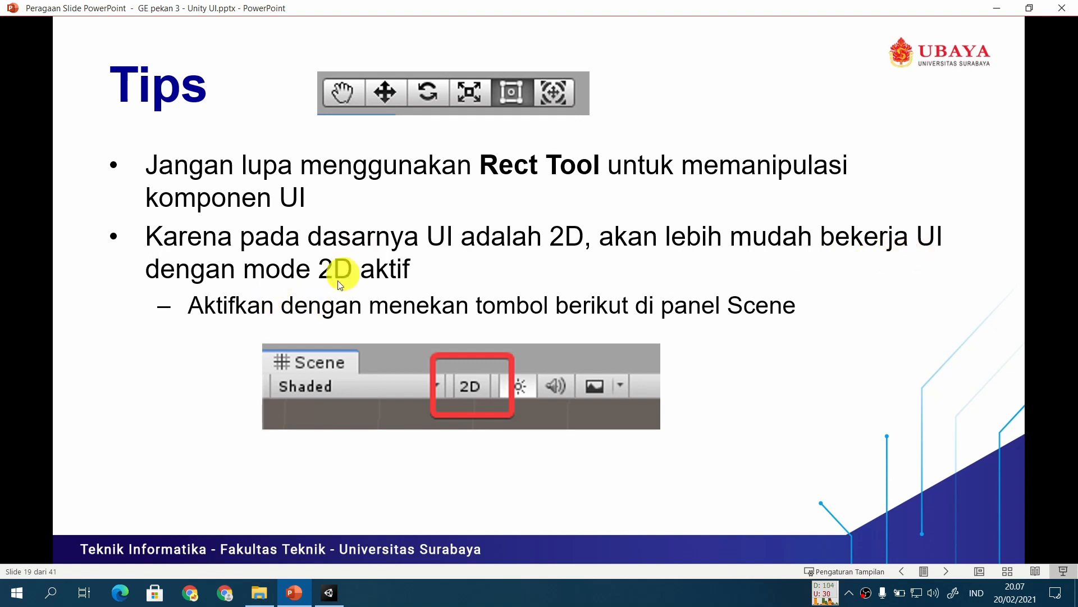
pyautogui.click(330, 594)
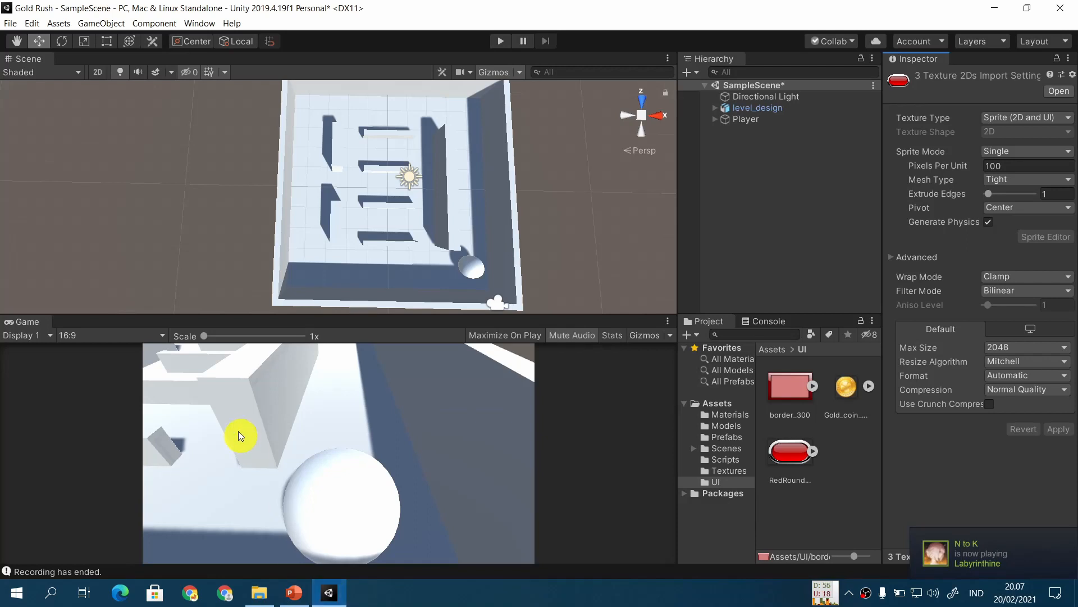
pyautogui.hotkey('ctrl', 'alt', 'm')
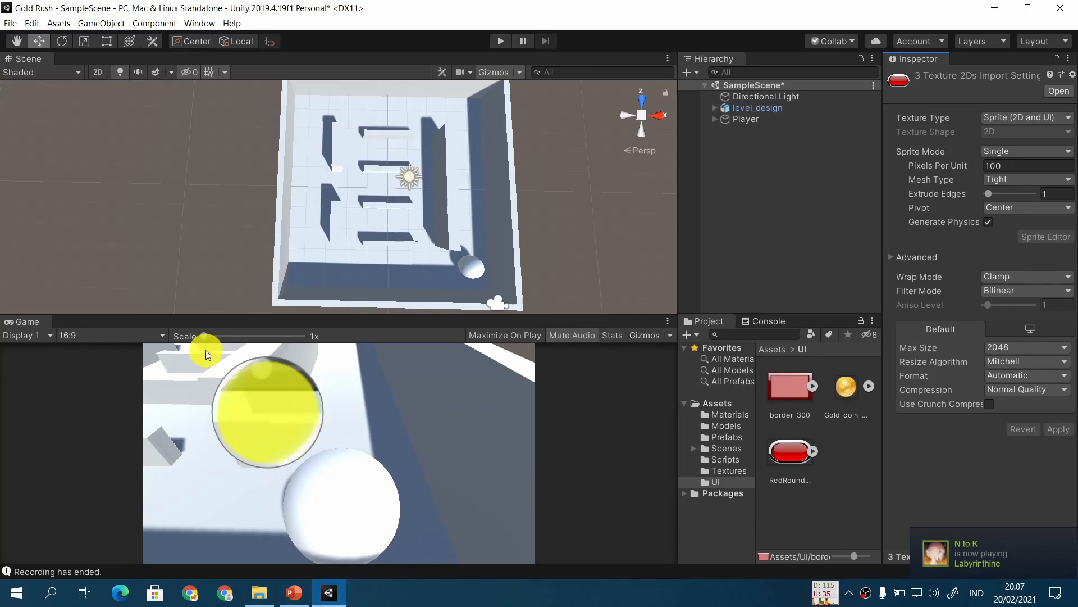
pyautogui.click(98, 72)
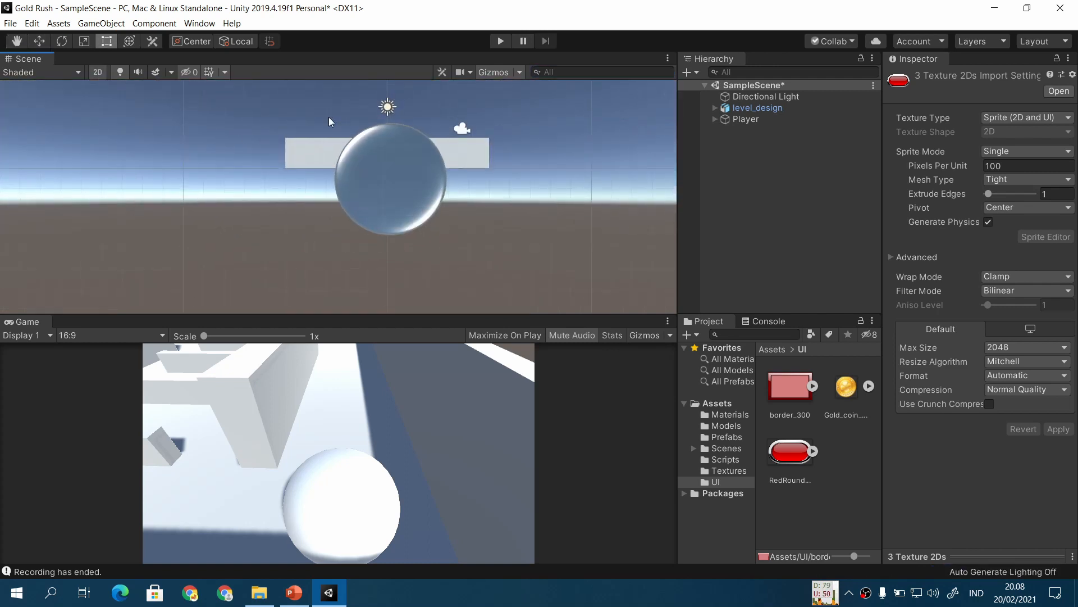
pyautogui.moveTo(328, 121); pyautogui.dragTo(301, 187, button='middle')
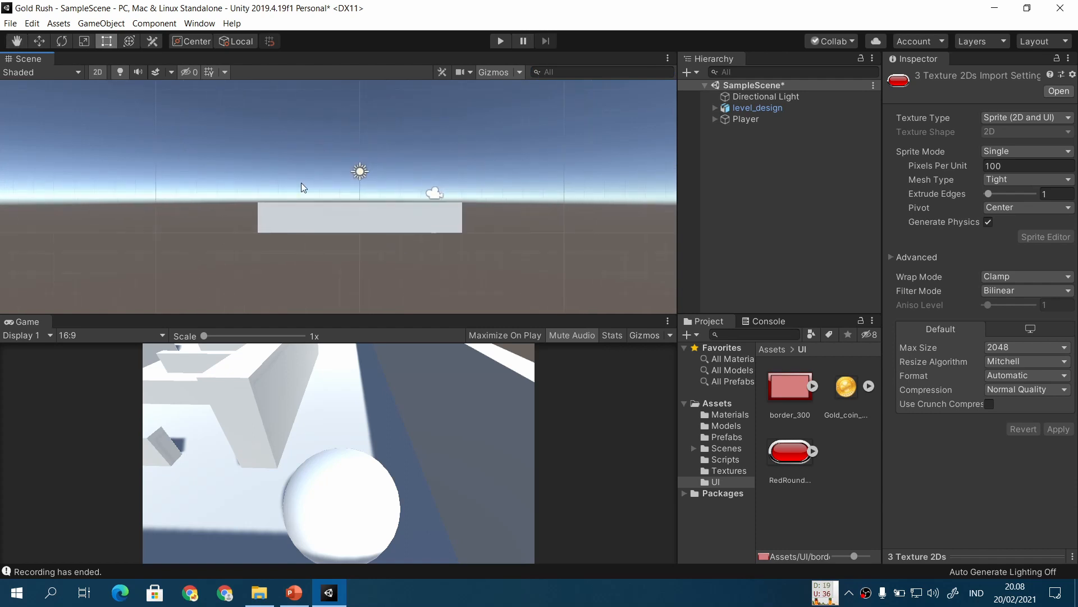
# Consult the Panel Skor slide in PowerPoint, return to Unity and add a UI Panel to the scene
pyautogui.click(293, 598)
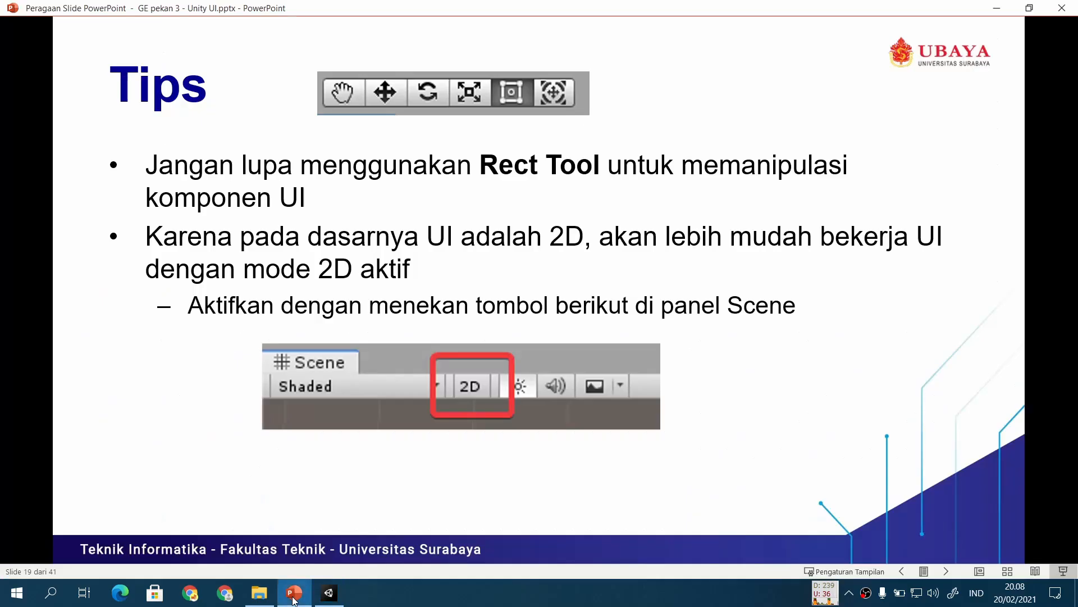
pyautogui.press('Right')
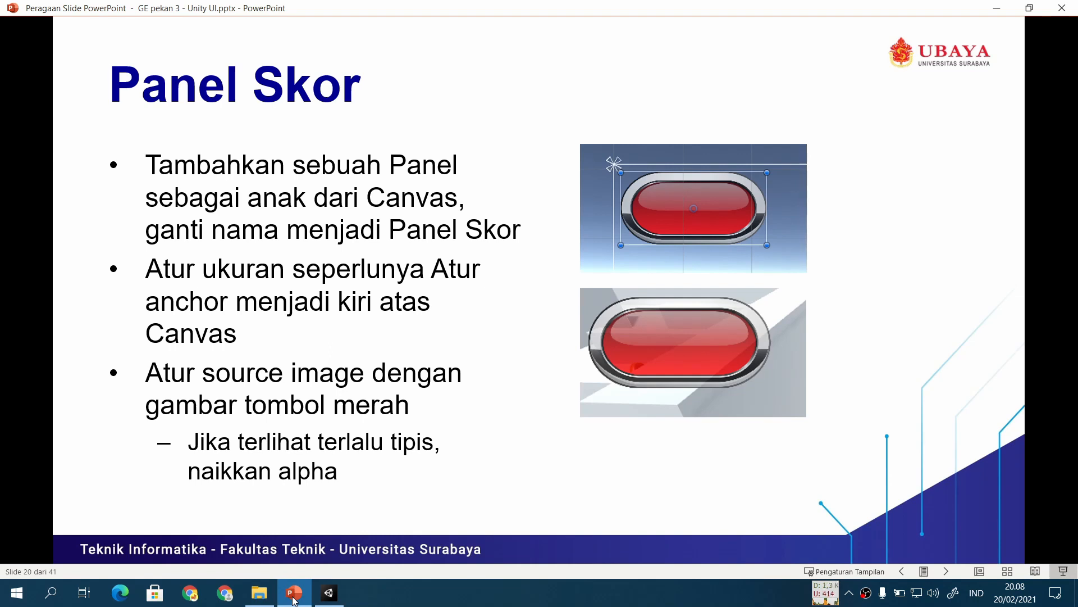
pyautogui.click(328, 592)
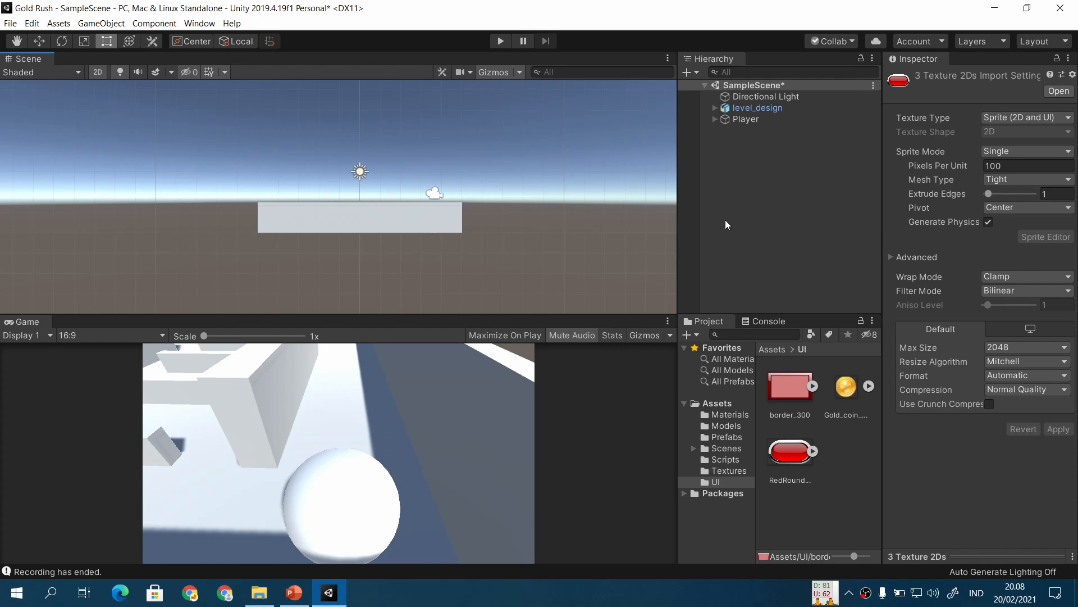
pyautogui.click(726, 222)
pyautogui.rightClick(729, 150)
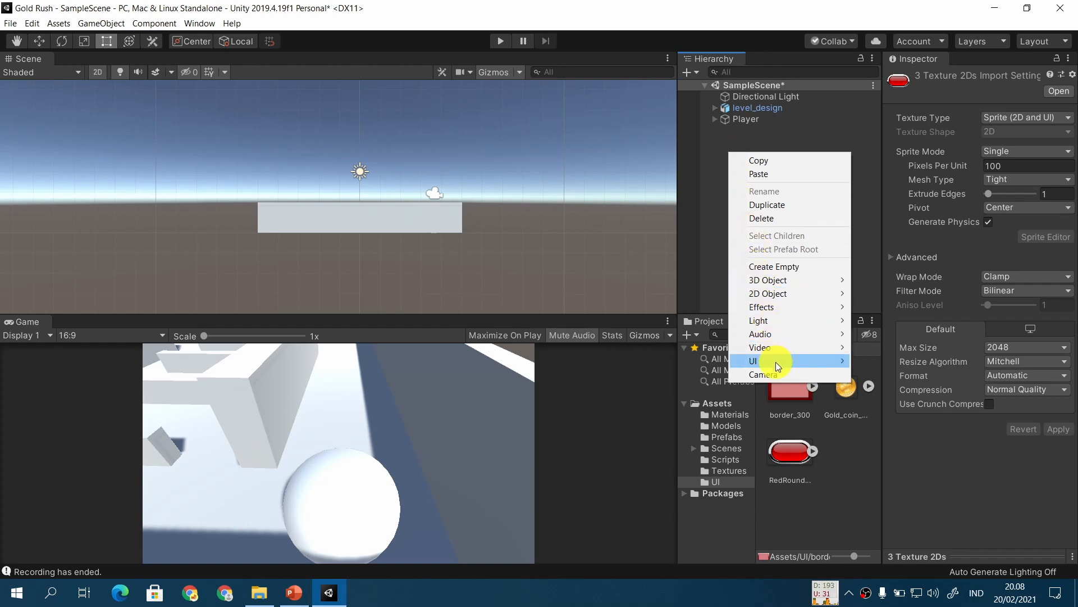
pyautogui.moveTo(776, 362)
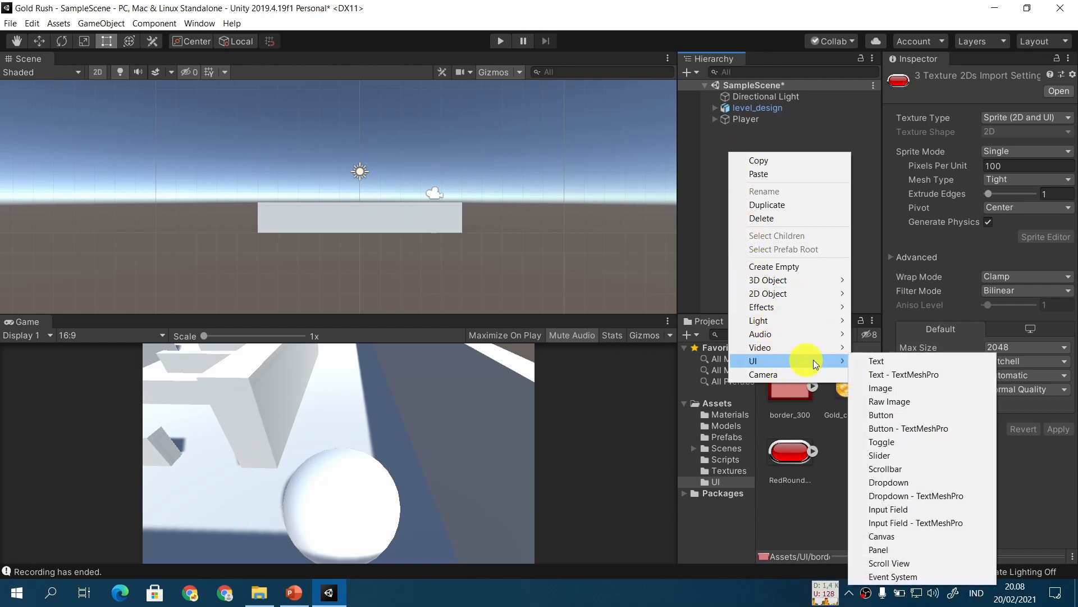
pyautogui.click(903, 548)
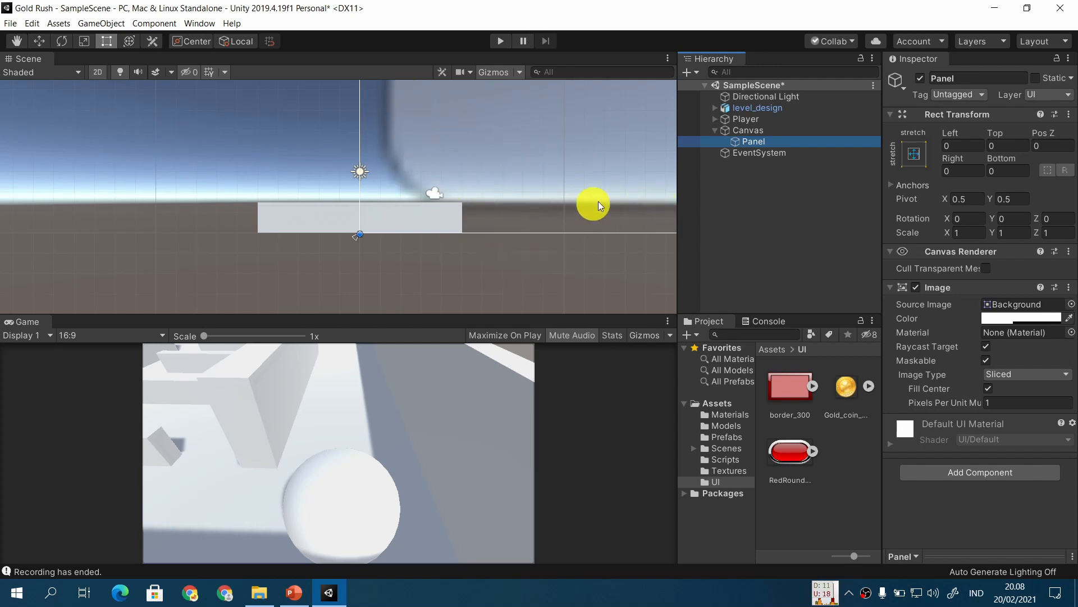
# Frame the Canvas in the scene view and set its Canvas Scaler's UI Scale Mode to Scale With Screen Size
pyautogui.doubleClick(794, 133)
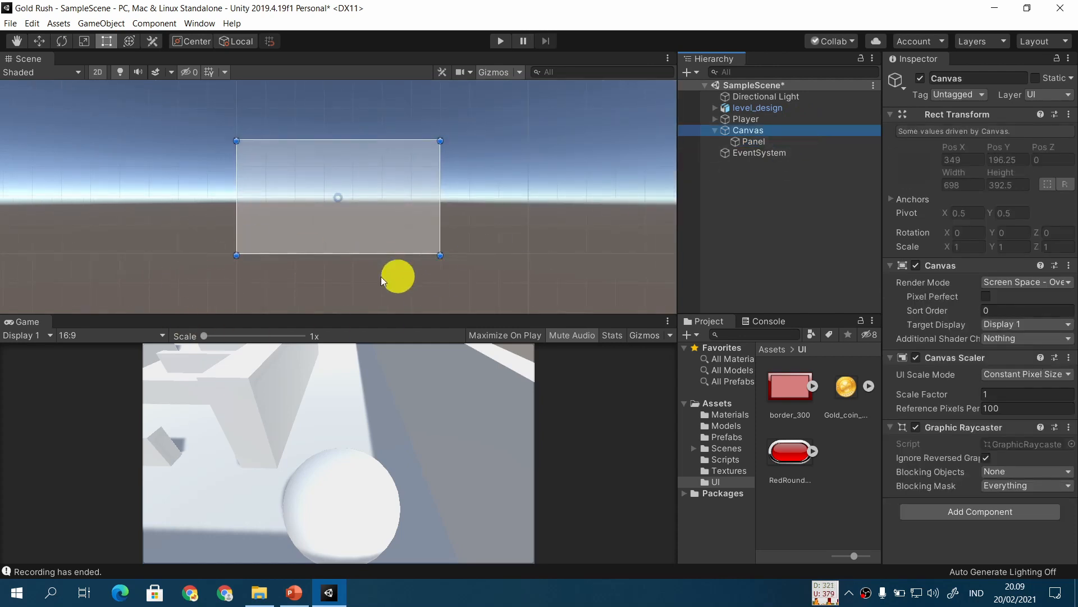
pyautogui.scroll(1, 374, 256)
pyautogui.scroll(4, 375, 256)
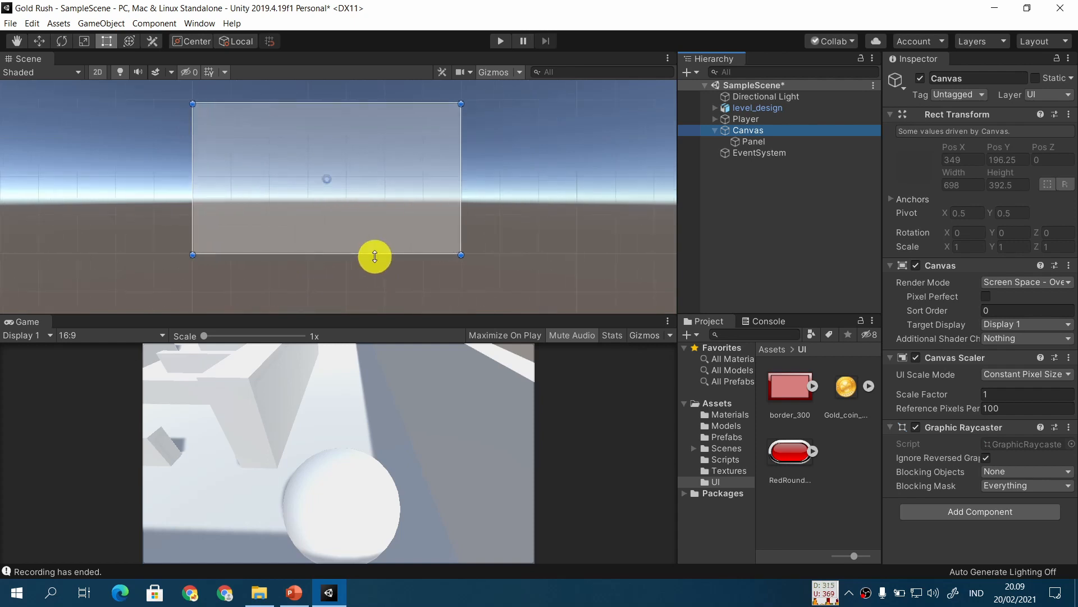
pyautogui.moveTo(356, 202); pyautogui.dragTo(414, 235, button='middle')
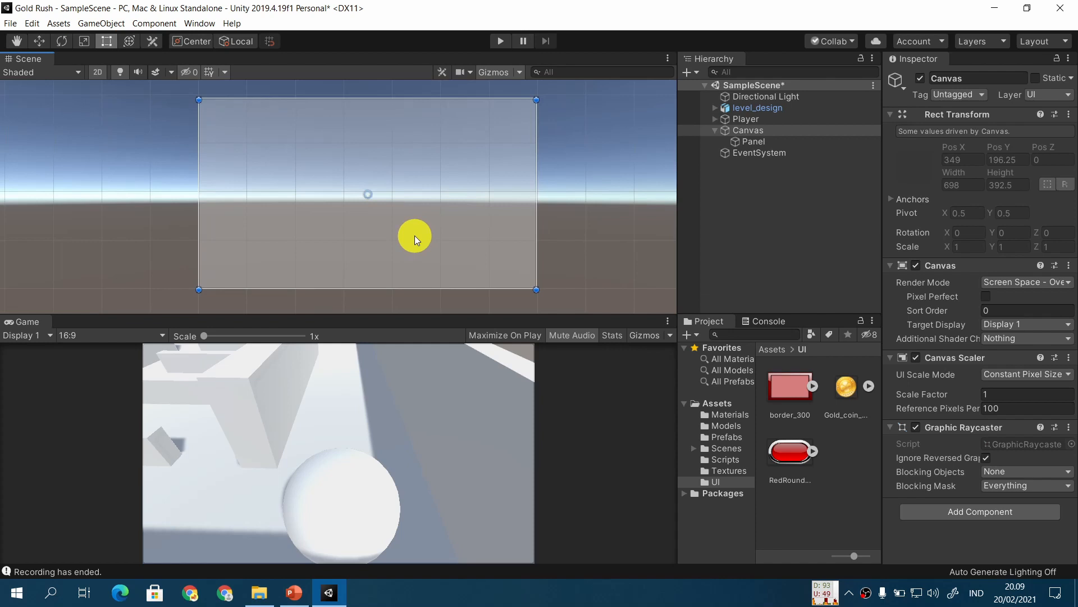
pyautogui.scroll(1, 415, 235)
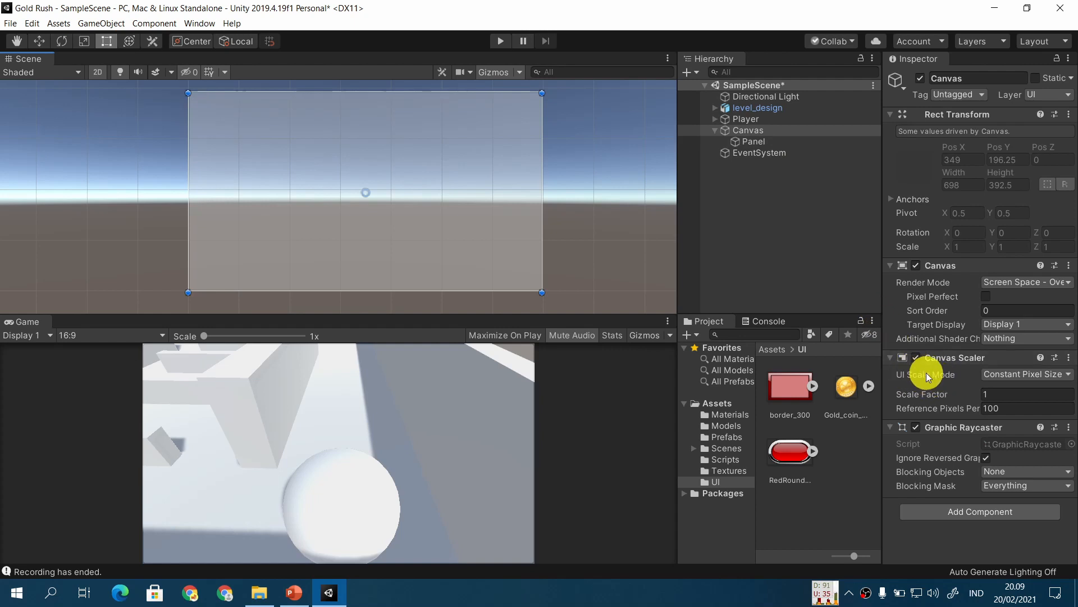
pyautogui.click(1005, 374)
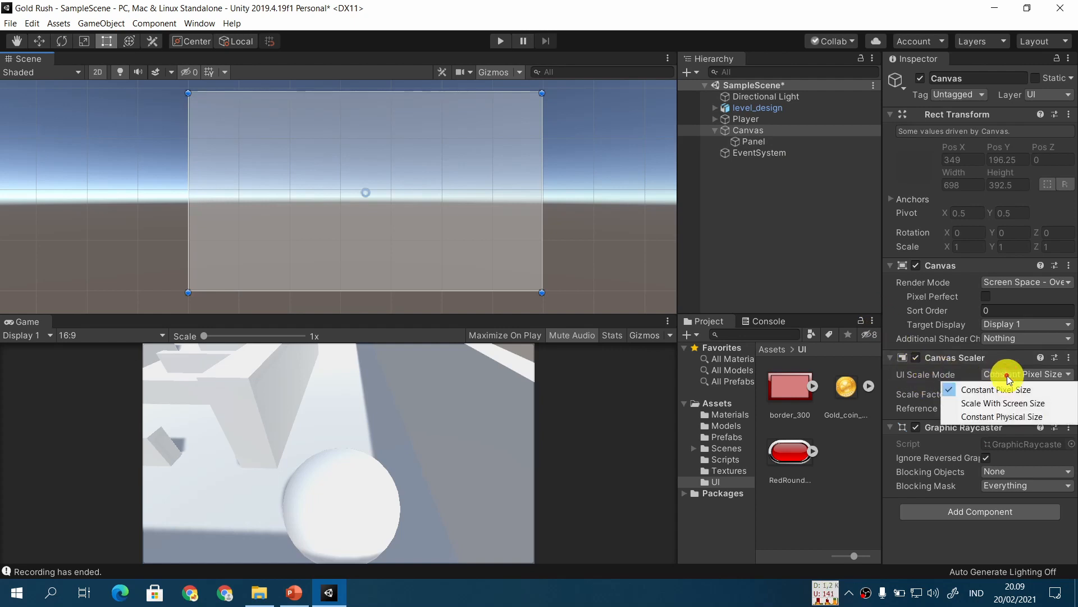
pyautogui.click(977, 403)
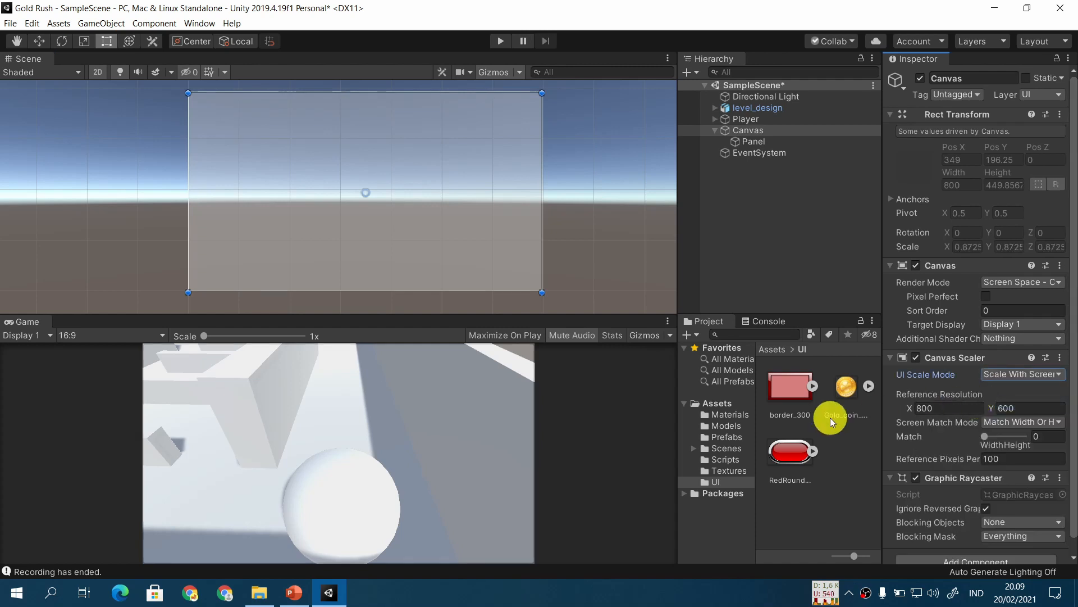
# Check the game view's aspect ratio options and set the Canvas Scaler's reference resolution to 1366 by 768
pyautogui.click(928, 409)
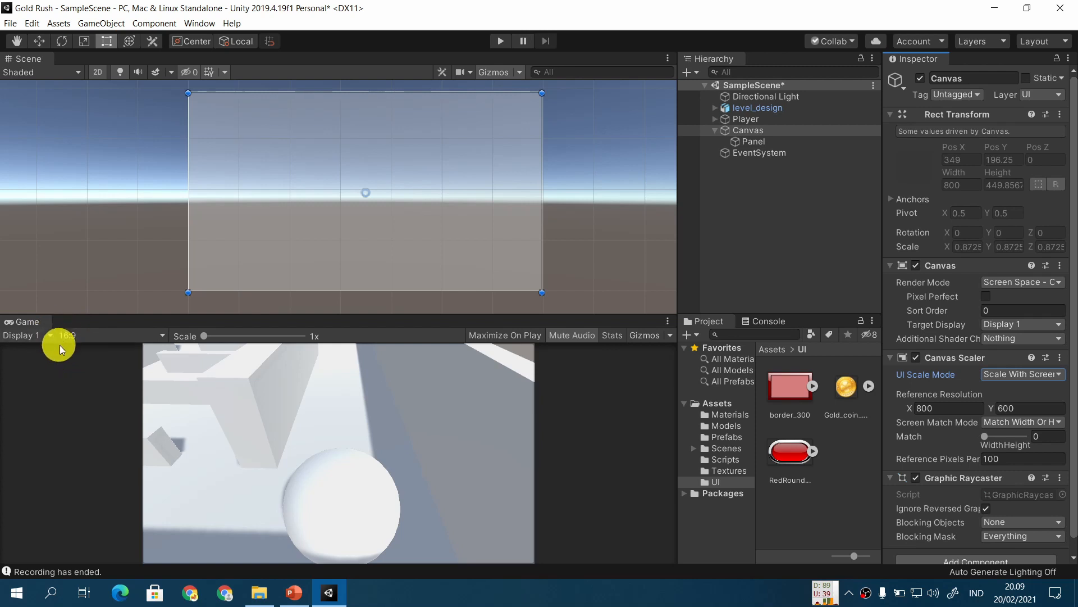
pyautogui.click(100, 338)
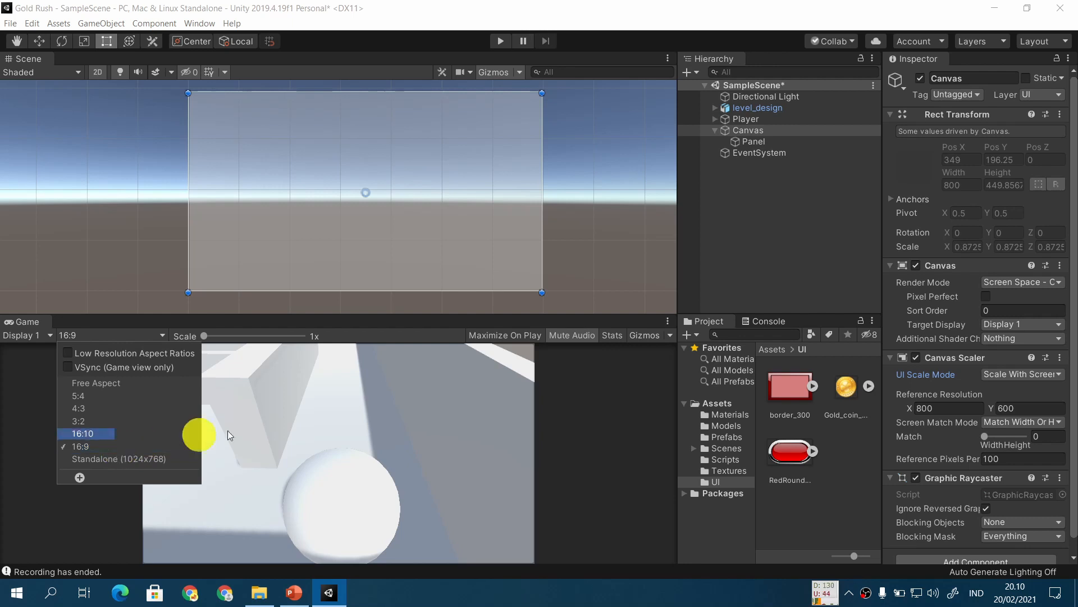
pyautogui.click(938, 408)
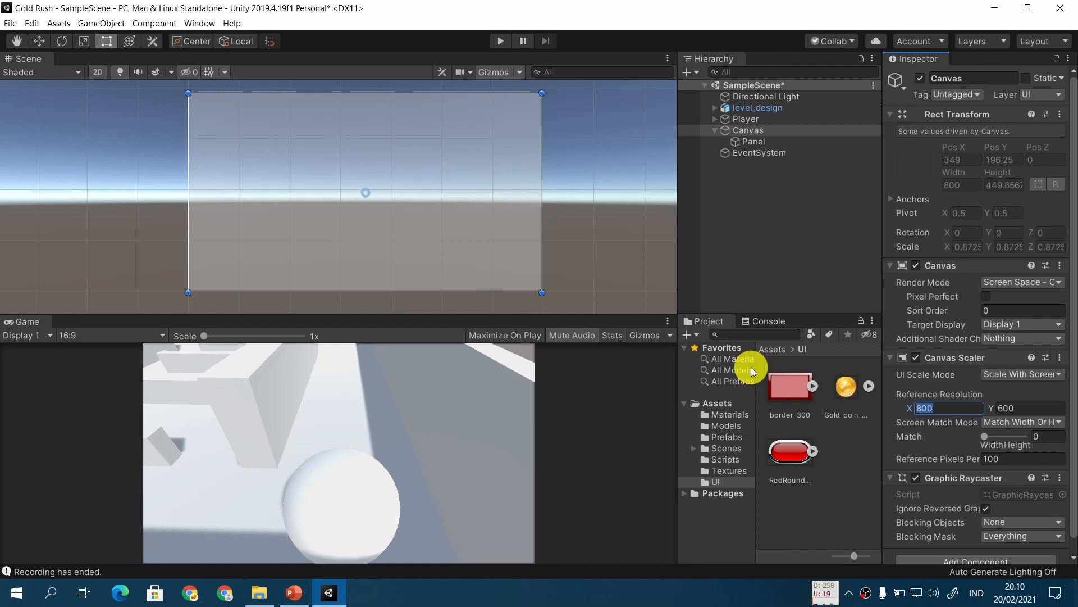
pyautogui.write('1366')
pyautogui.press('Tab')
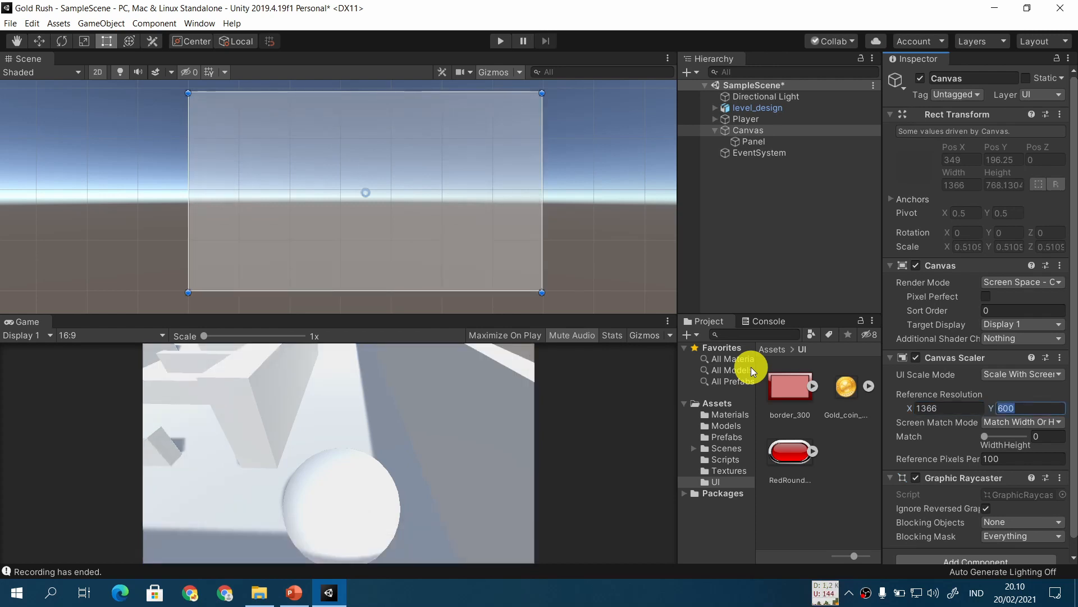
pyautogui.write('768')
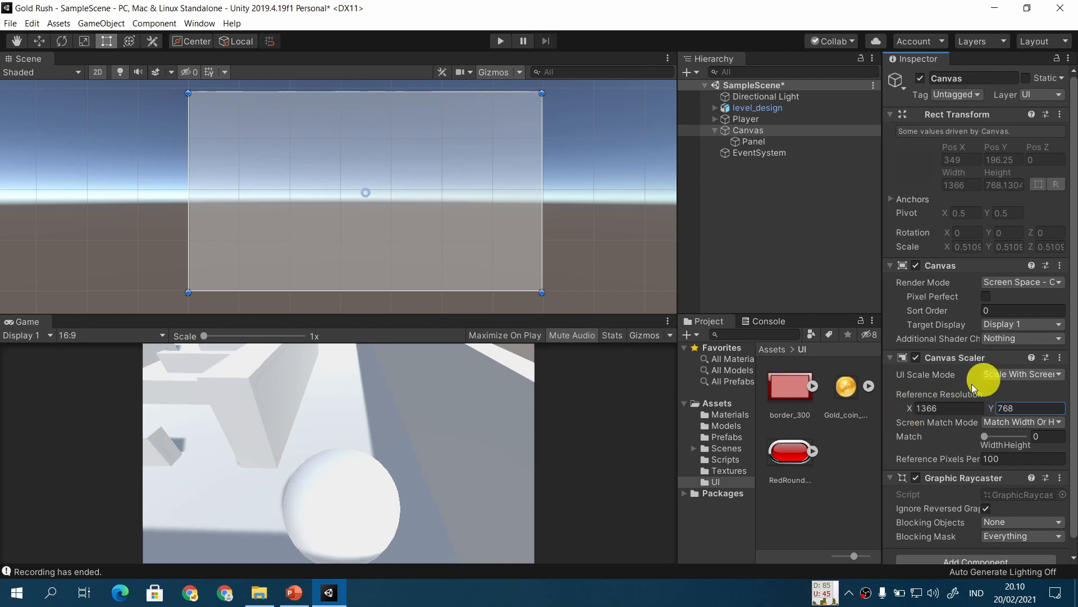
# Check the panel layout on the PowerPoint slide, return to Unity and anchor the Panel to the Canvas's top-left corner
pyautogui.click(768, 142)
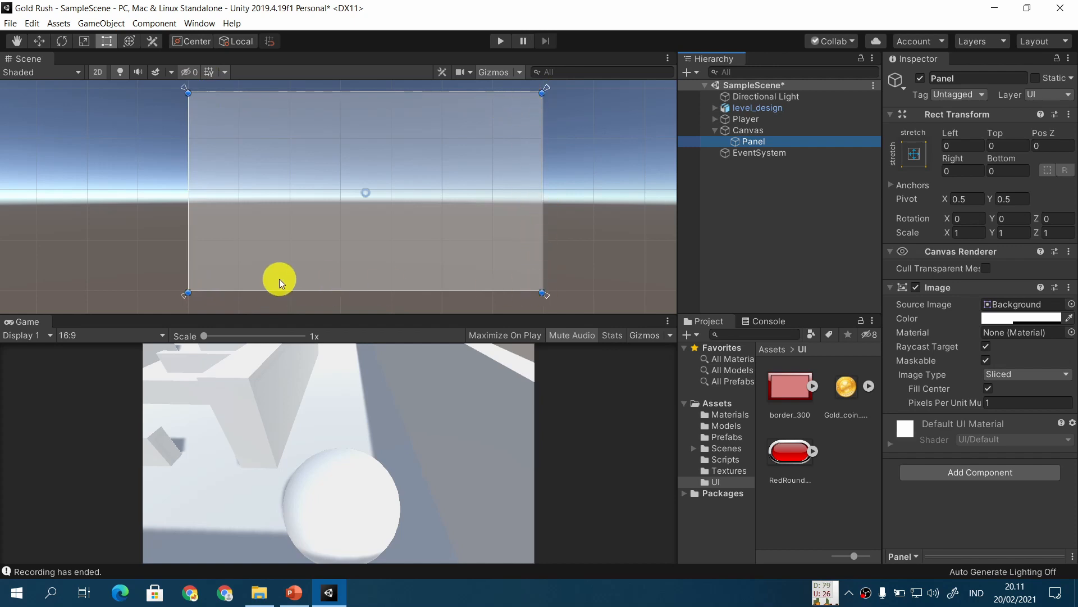
pyautogui.click(295, 595)
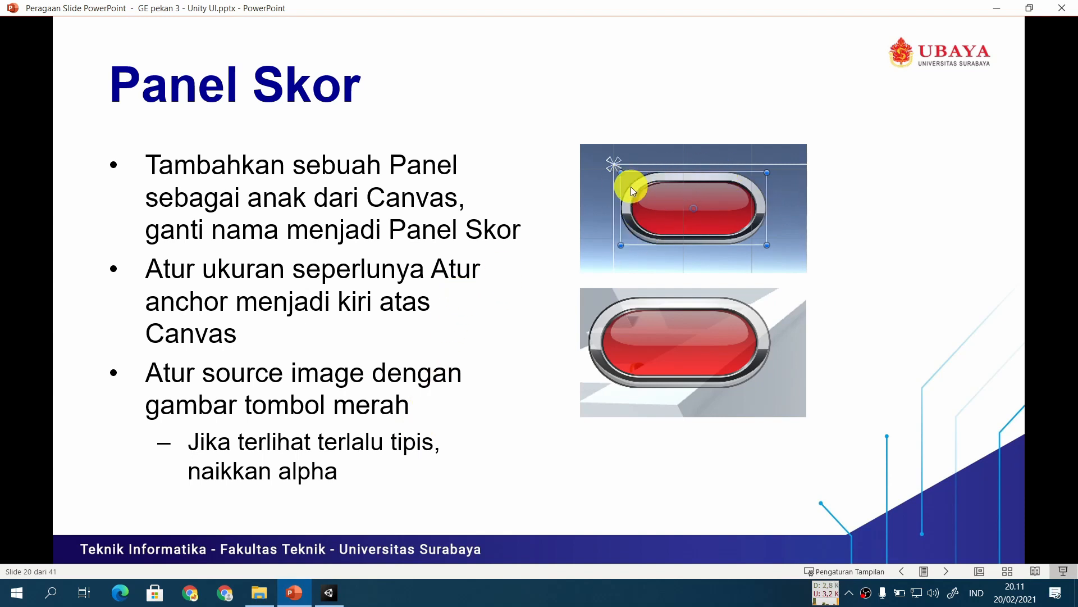
pyautogui.click(329, 592)
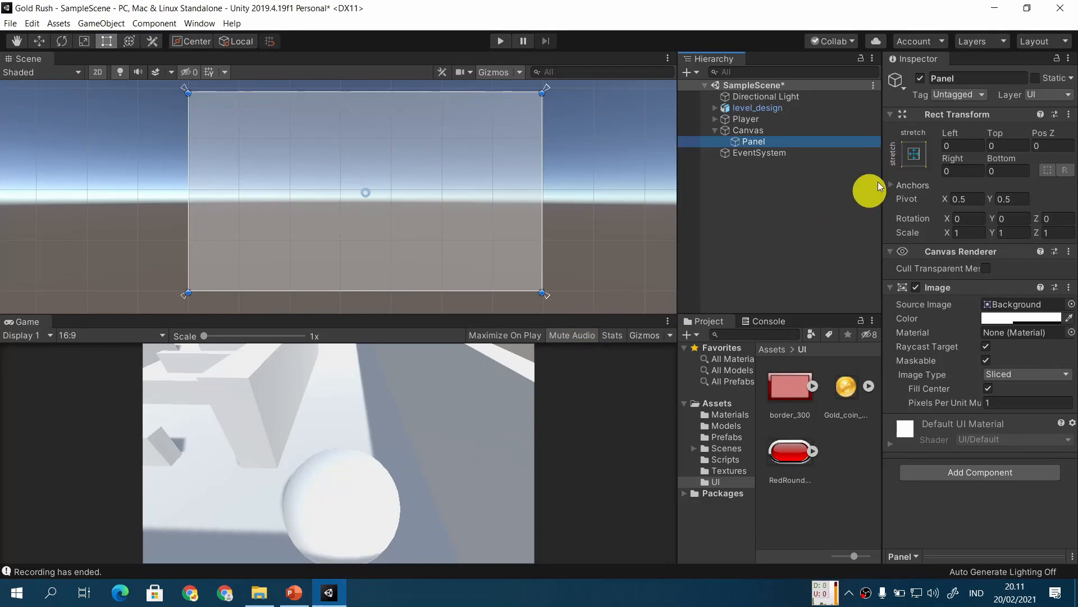
pyautogui.click(914, 151)
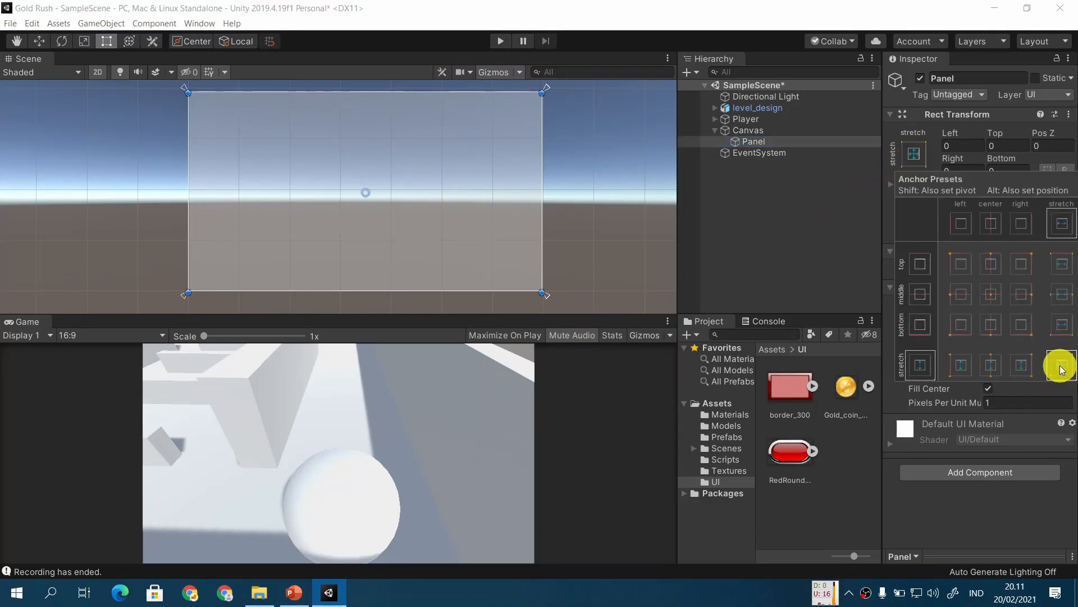
pyautogui.click(966, 266)
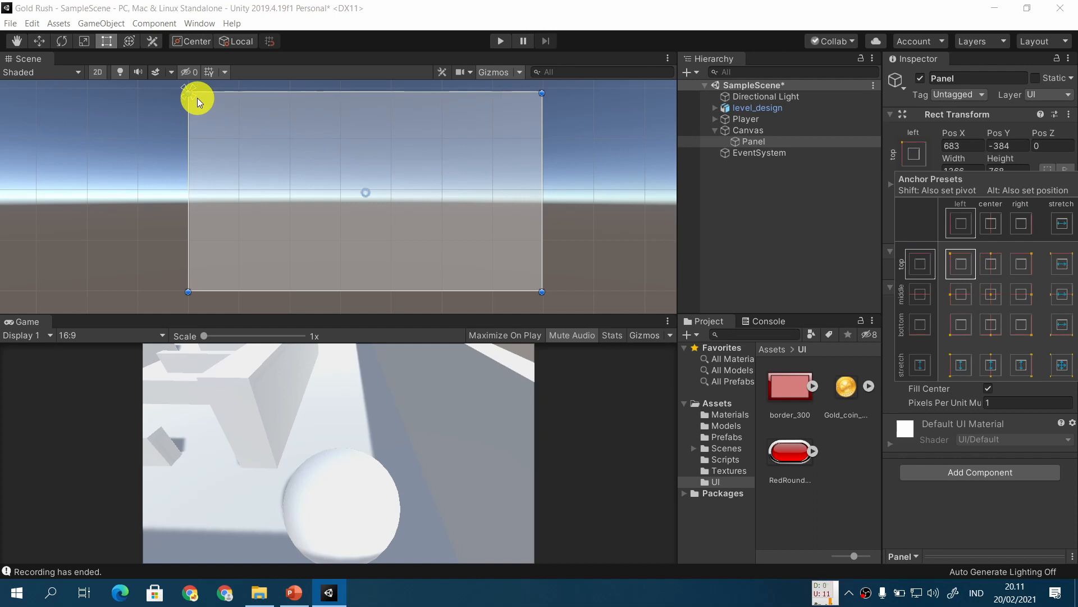
# Shrink the Panel to about 336 wide and 185 high, keeping its top-left corner at the Canvas's top-left corner
pyautogui.click(540, 292)
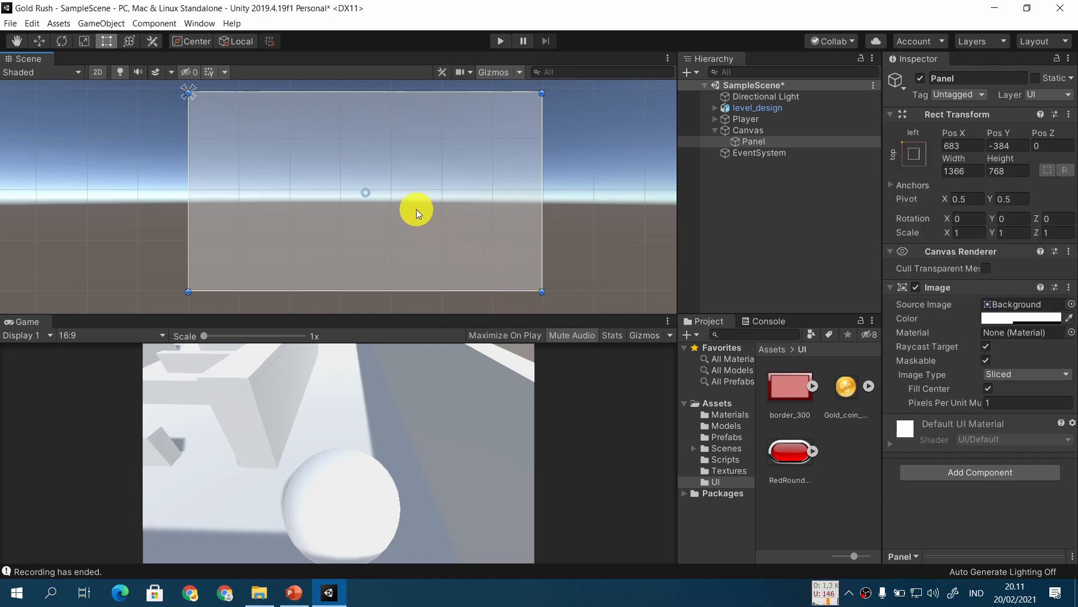
pyautogui.moveTo(540, 290); pyautogui.dragTo(272, 141)
pyautogui.scroll(5, 273, 141)
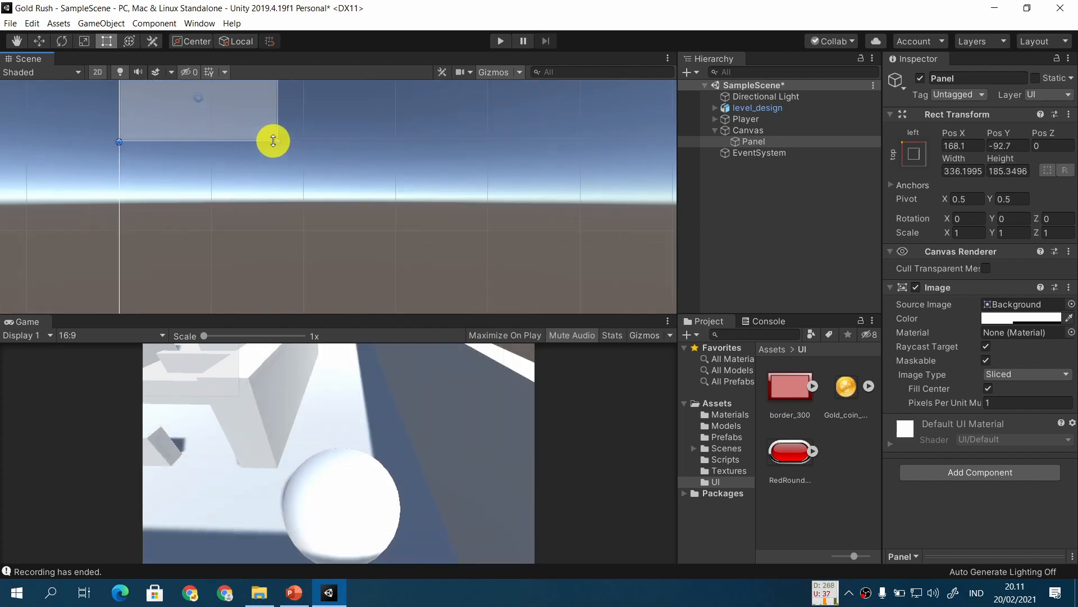
# Shrink the Panel to about 256 wide and 136 high and set its source image to the red rounded button sprite
pyautogui.moveTo(230, 101); pyautogui.dragTo(342, 203, button='middle')
pyautogui.scroll(3, 352, 214)
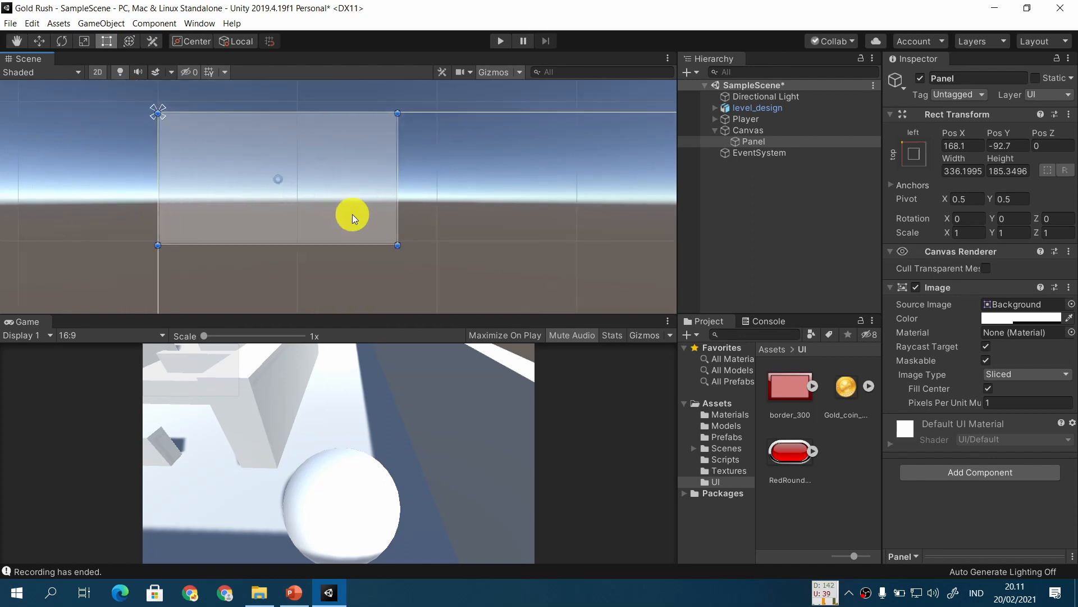
pyautogui.moveTo(398, 246); pyautogui.dragTo(341, 211)
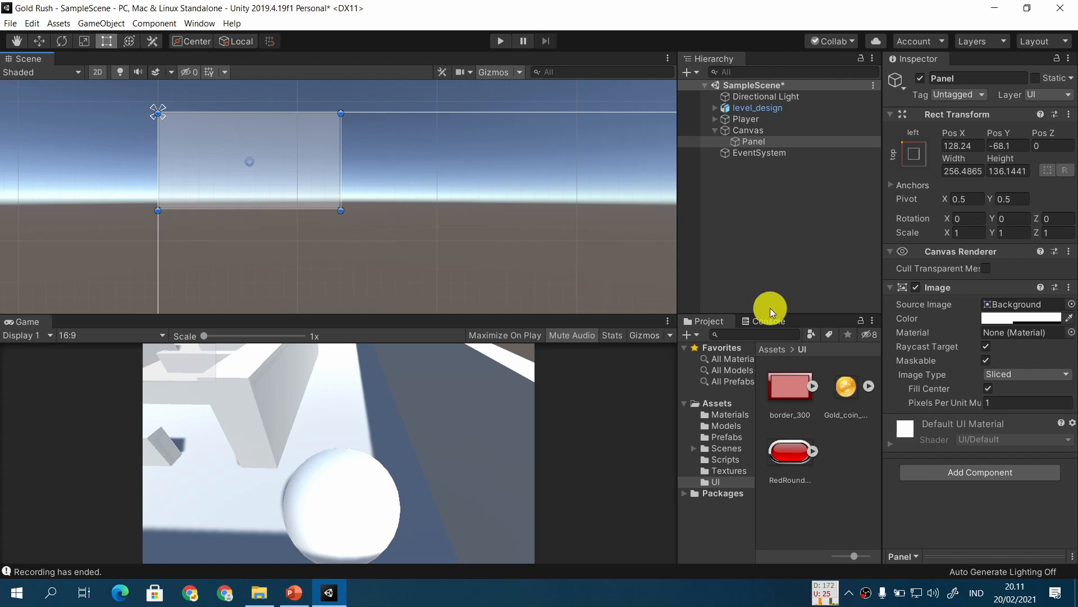
pyautogui.click(793, 456)
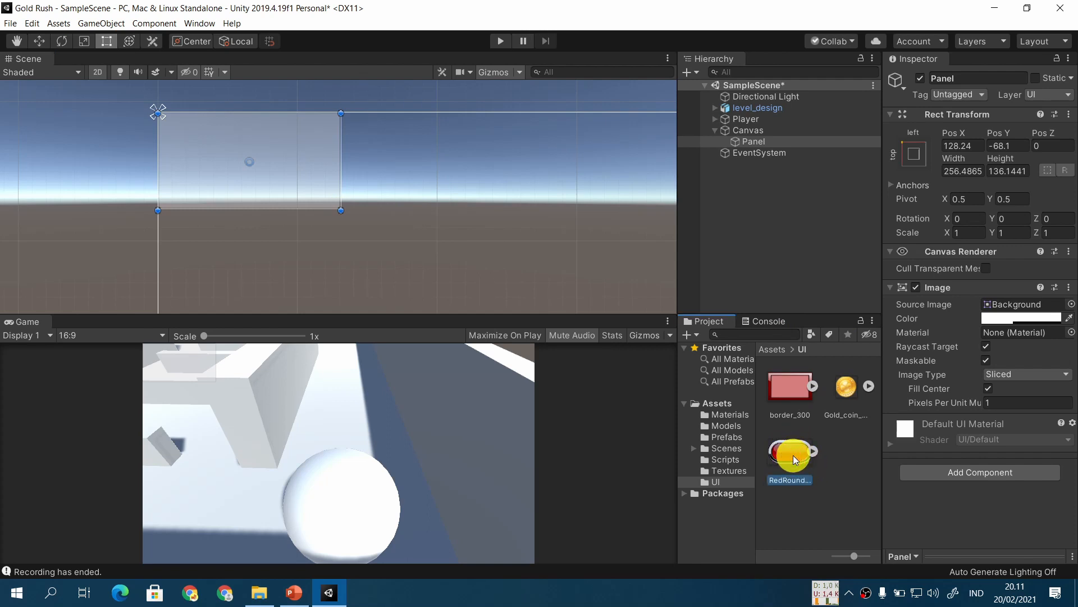
pyautogui.moveTo(794, 455); pyautogui.dragTo(997, 305)
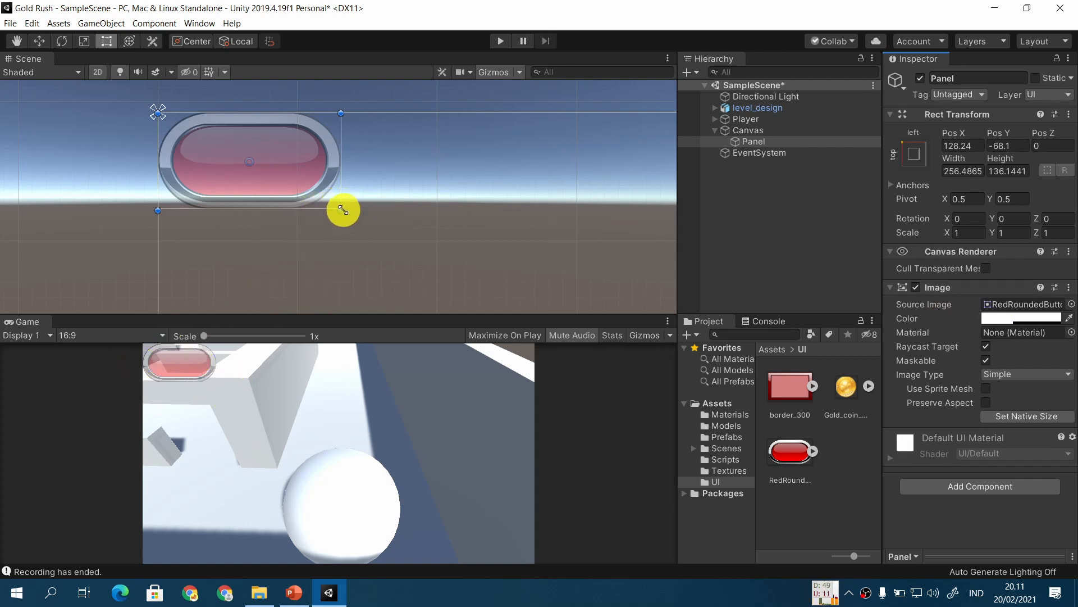
# Enlarge the Panel to about 384 by 195 and offset it slightly from the Canvas's top-left corner, to about X 205, Y -105.5
pyautogui.moveTo(340, 210); pyautogui.dragTo(434, 252)
pyautogui.click(328, 173)
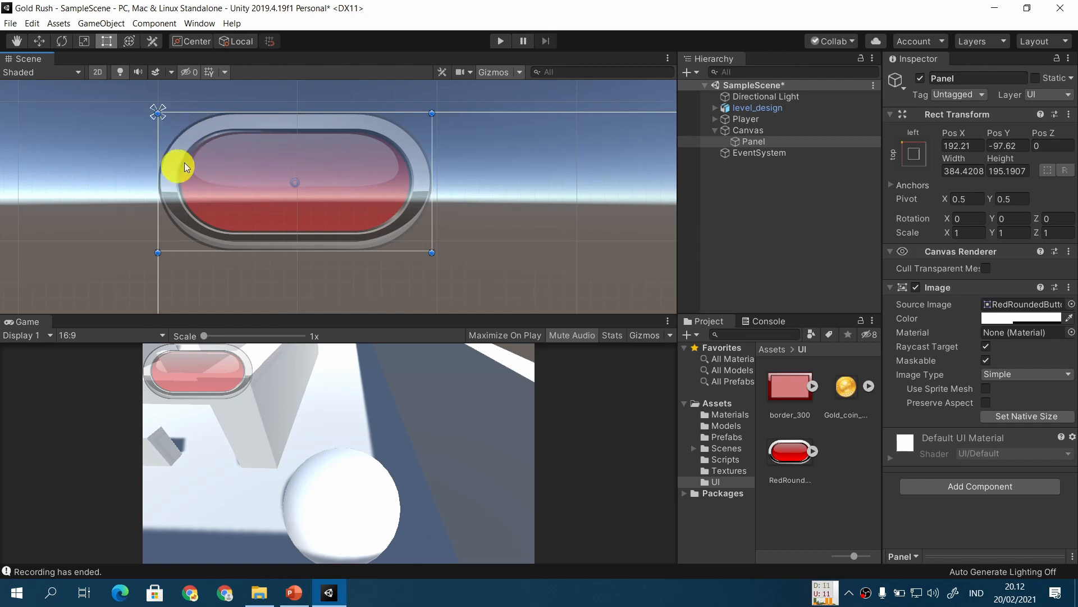
pyautogui.moveTo(316, 153); pyautogui.dragTo(326, 160)
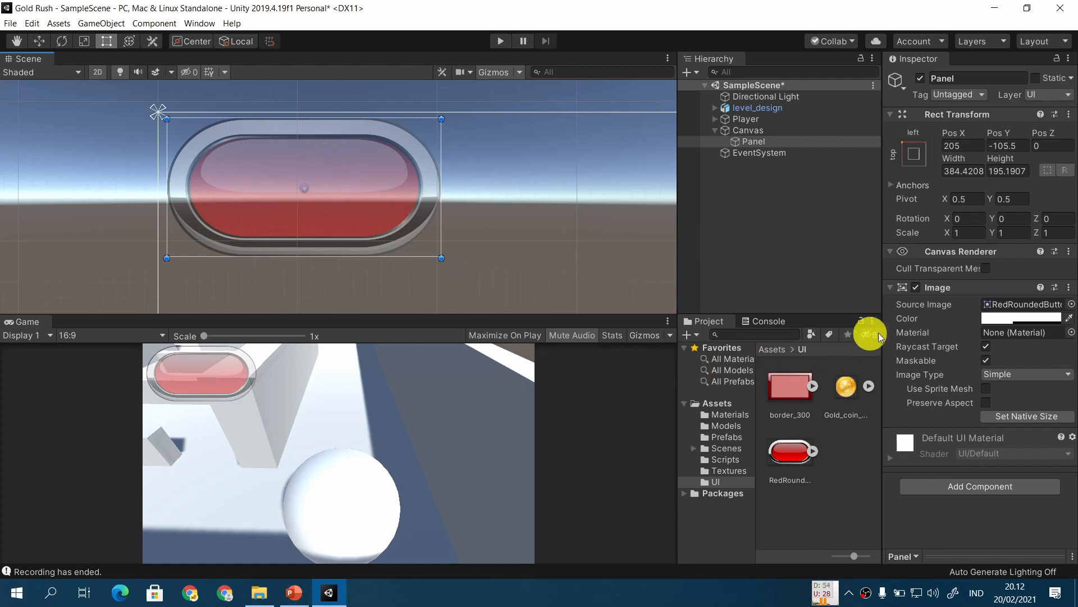
# Set the alpha of the Panel's image color to 200
pyautogui.click(994, 318)
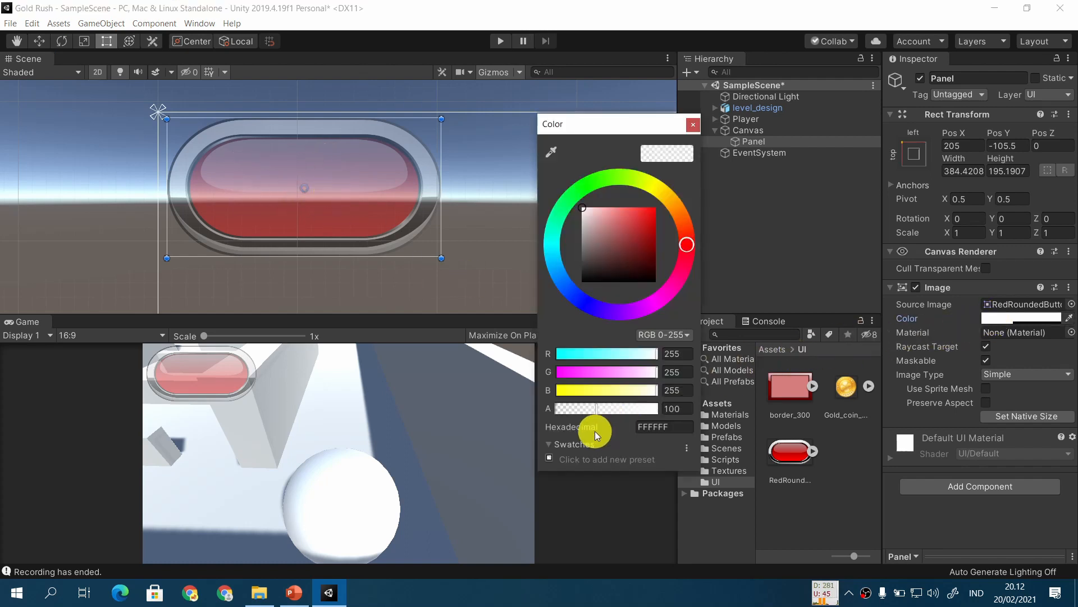
pyautogui.moveTo(595, 413); pyautogui.dragTo(634, 409)
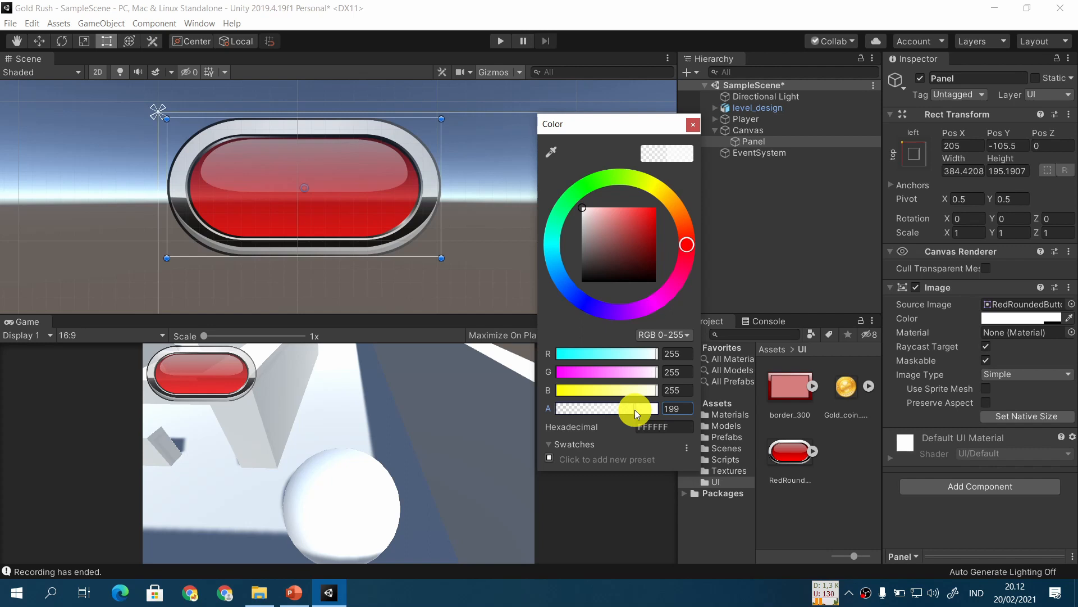
pyautogui.moveTo(635, 410); pyautogui.dragTo(634, 409)
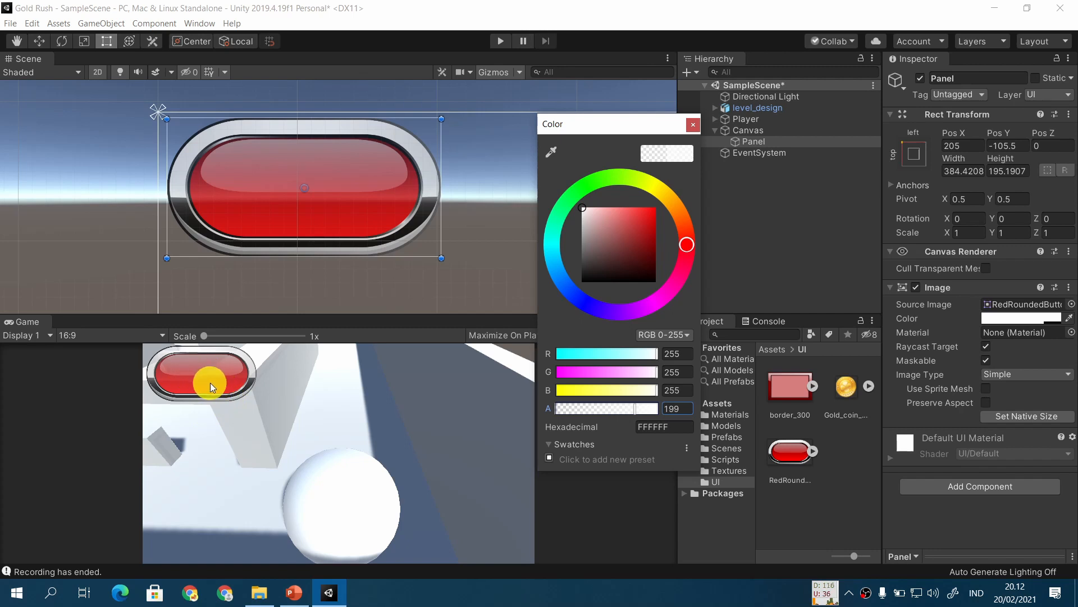
pyautogui.moveTo(681, 410); pyautogui.dragTo(651, 410)
pyautogui.write('200')
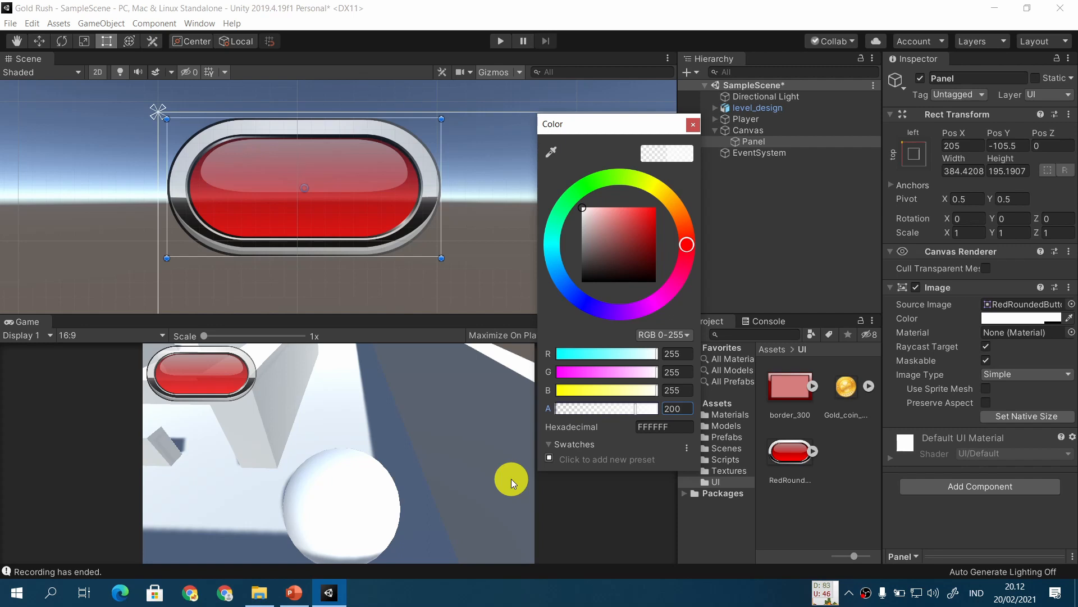
pyautogui.click(694, 124)
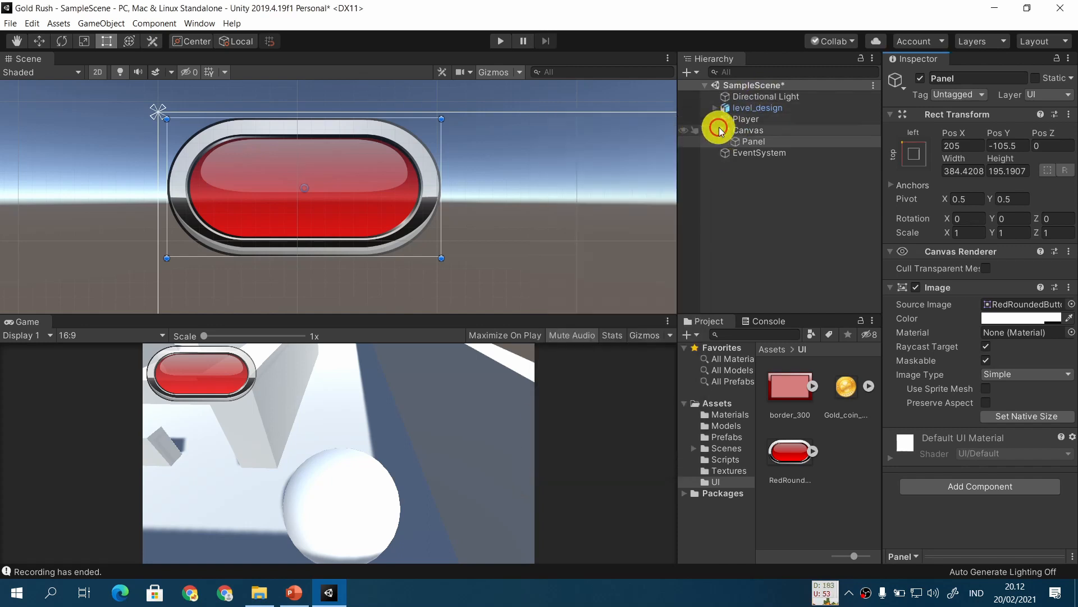
# Rename the Panel to "Panel Skor"
pyautogui.click(967, 79)
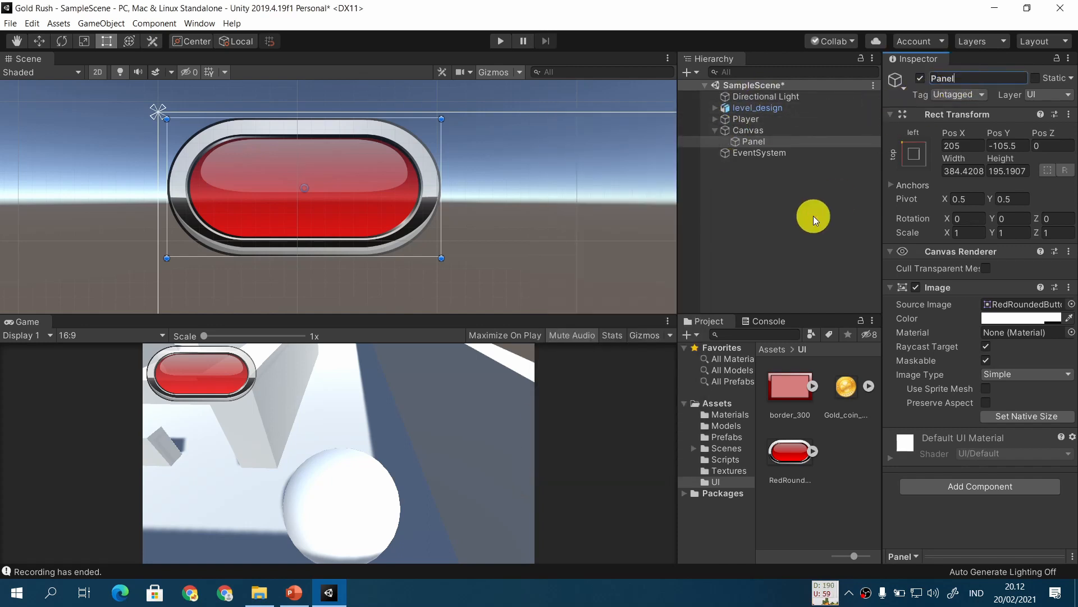
pyautogui.write('Skor')
pyautogui.press('Return')
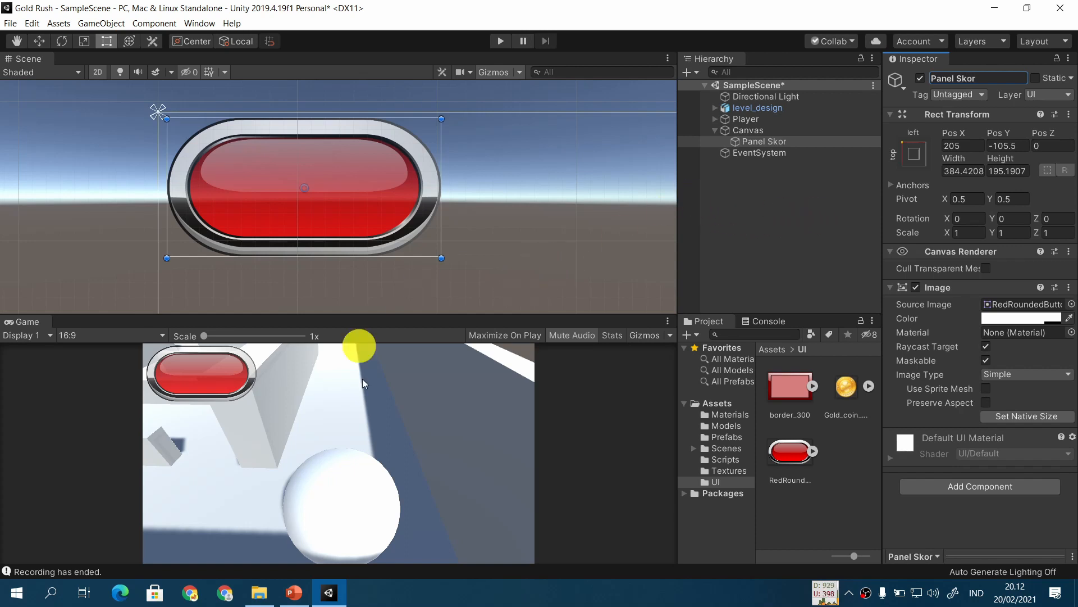
# Switch to the PowerPoint slides, read the Text Score instructions on the slide after Panel Skor, and return to Unity
pyautogui.click(299, 594)
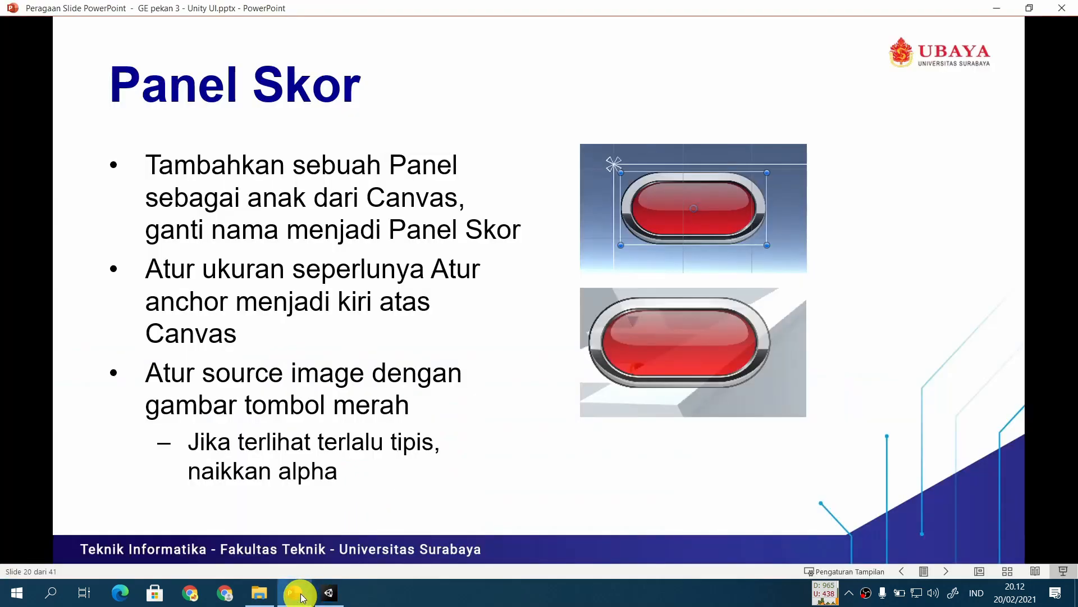
pyautogui.click(433, 474)
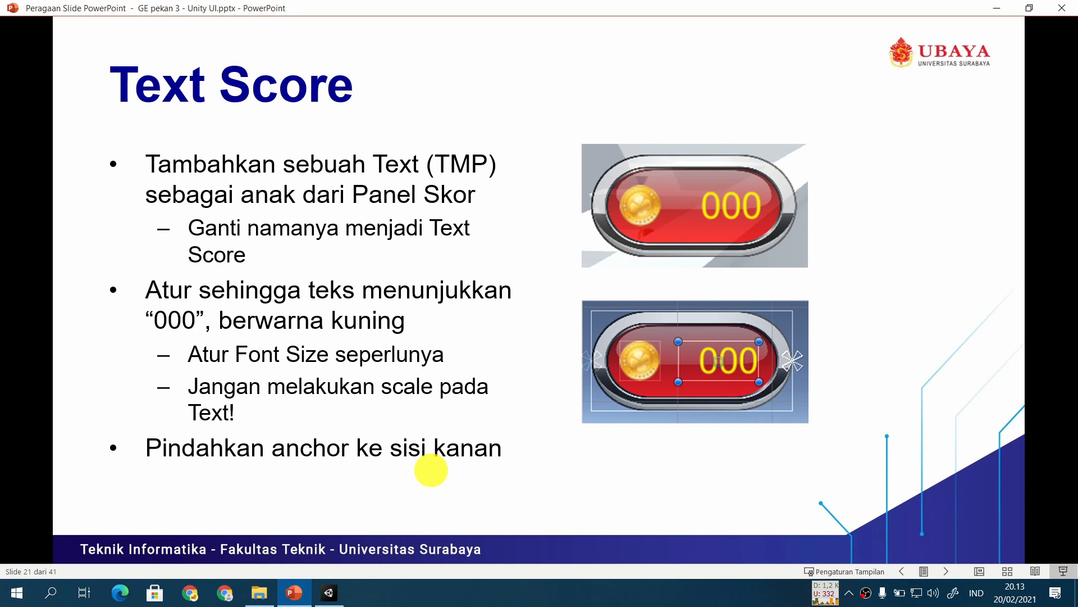
pyautogui.click(329, 593)
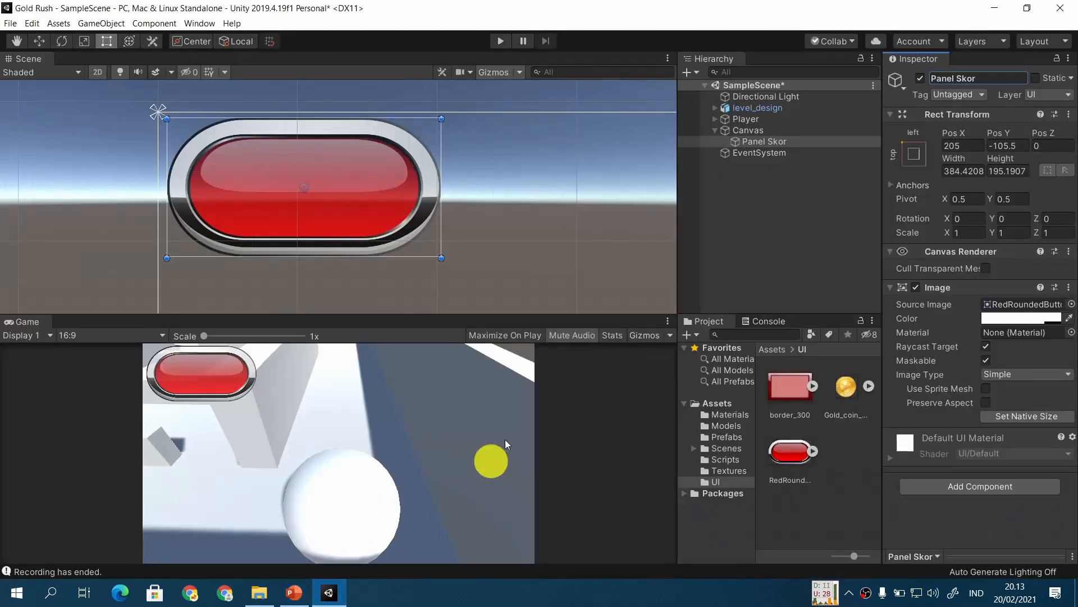
# Add a TextMeshPro text as a child of Panel Skor and import the TMP Essentials resources
pyautogui.rightClick(757, 141)
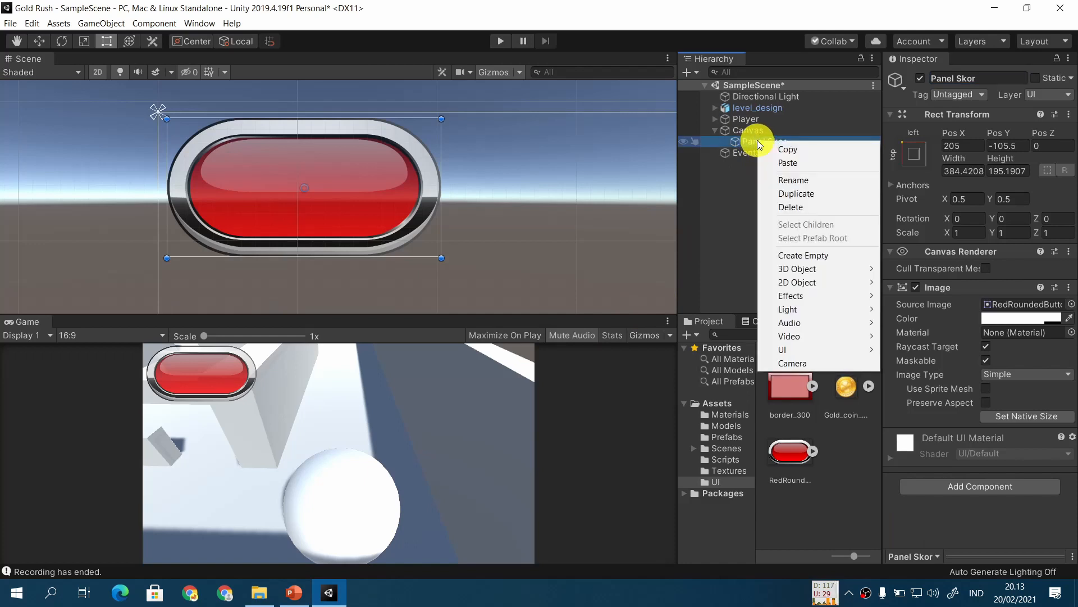
pyautogui.moveTo(794, 352)
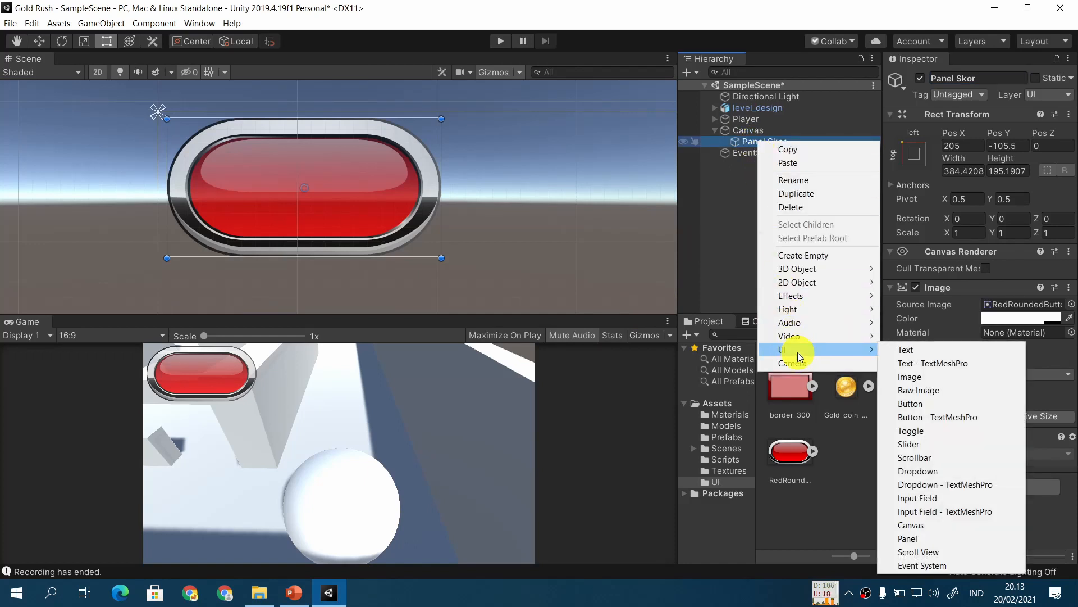
pyautogui.click(981, 365)
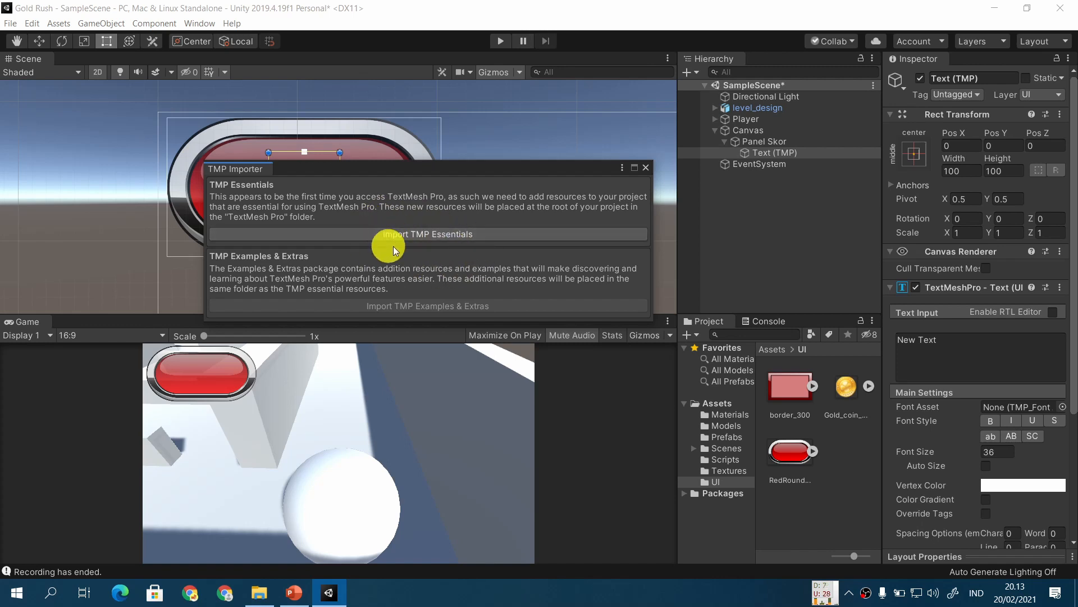
pyautogui.click(494, 234)
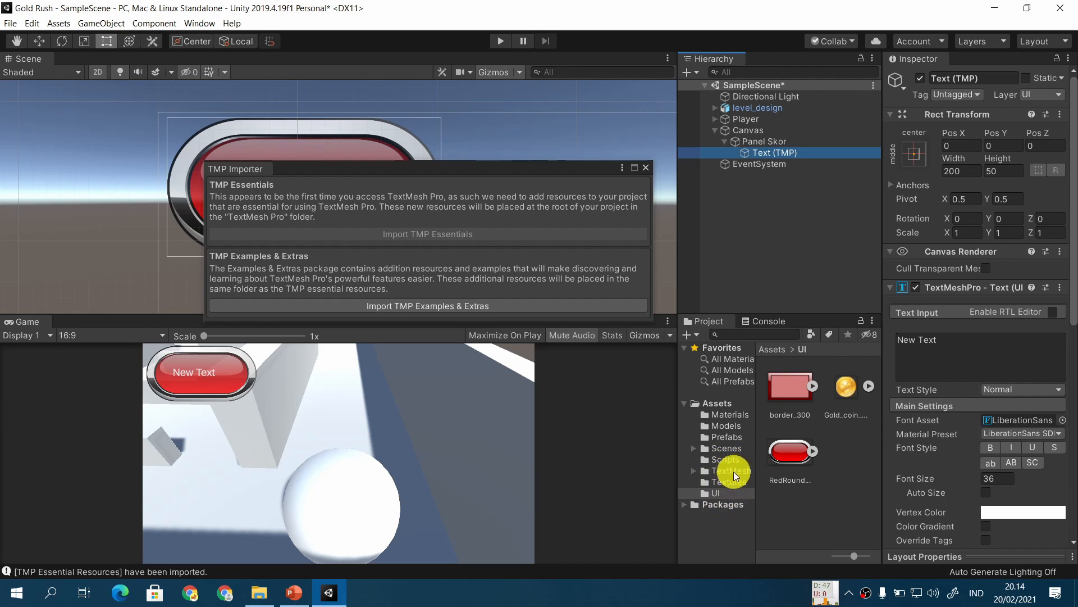
pyautogui.click(646, 168)
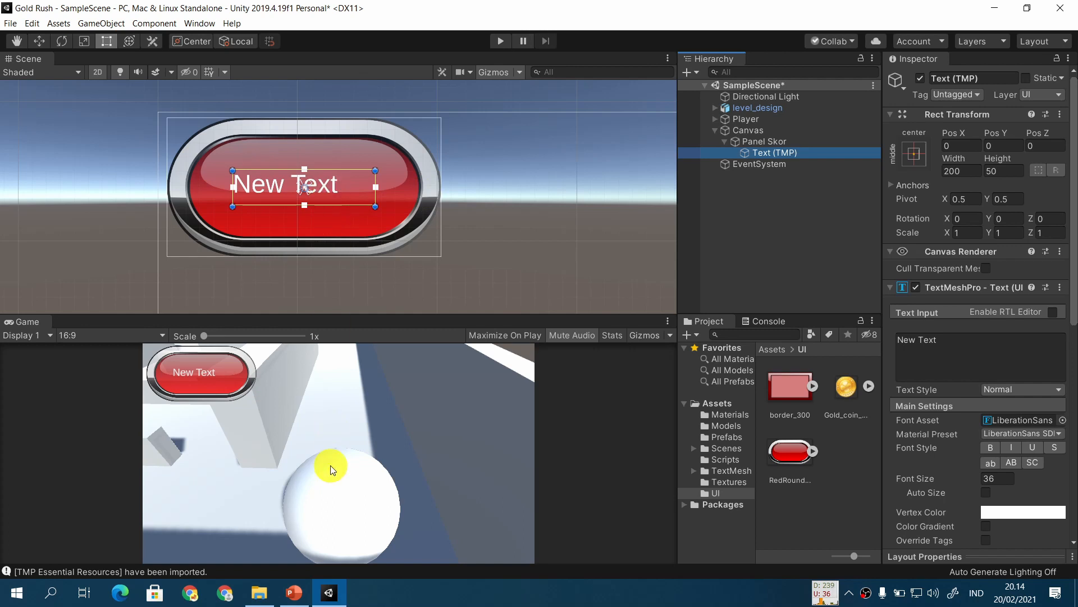
# Check the coin layout on the PowerPoint slide, then in Unity add a UI Image under Panel Skor with the gold coin sprite
pyautogui.click(292, 594)
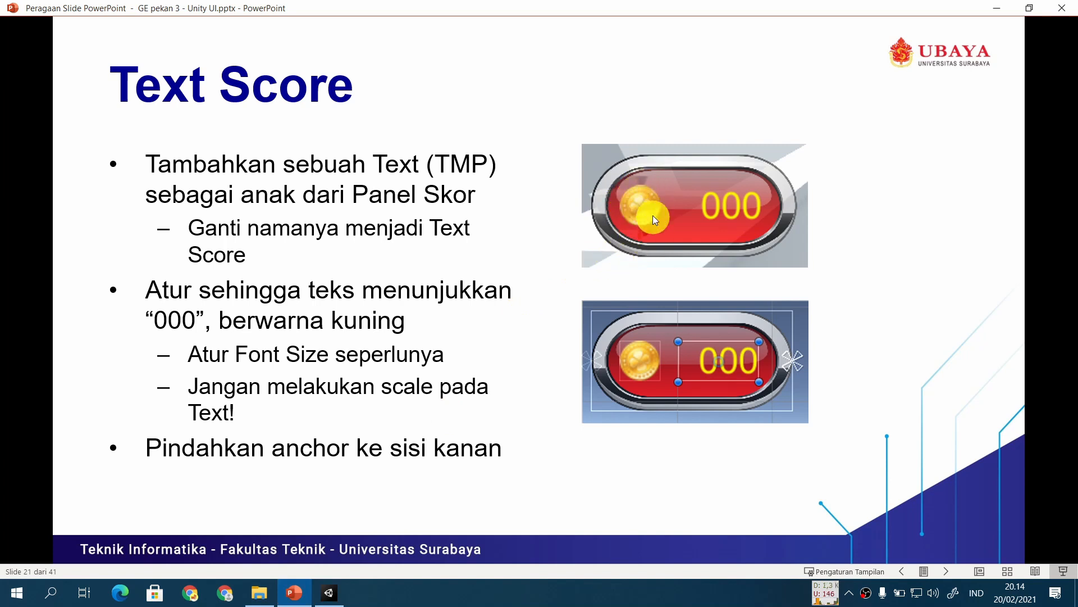
pyautogui.click(328, 595)
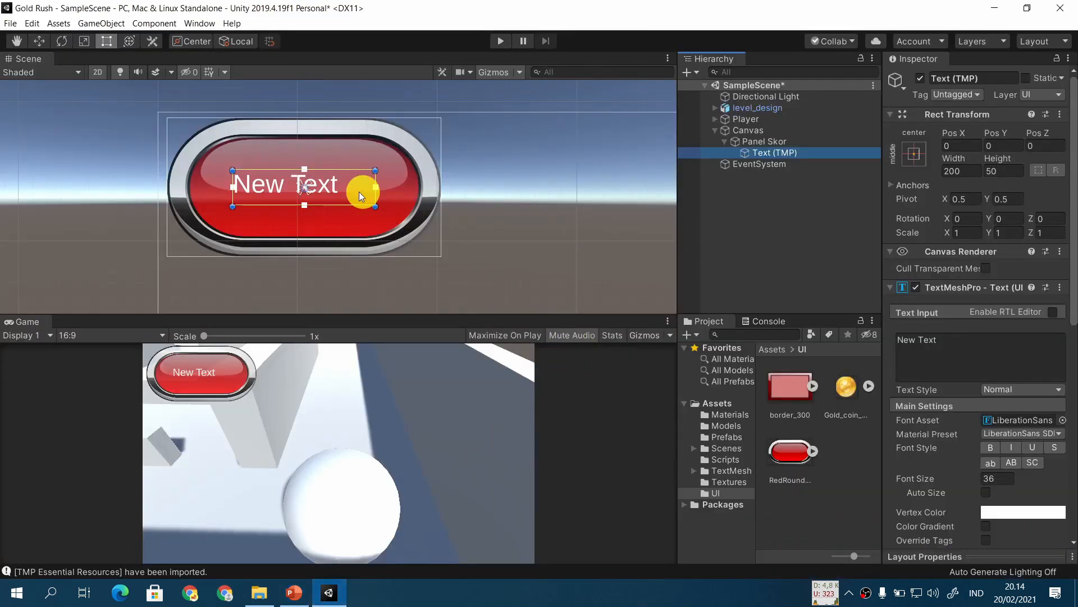
pyautogui.rightClick(769, 141)
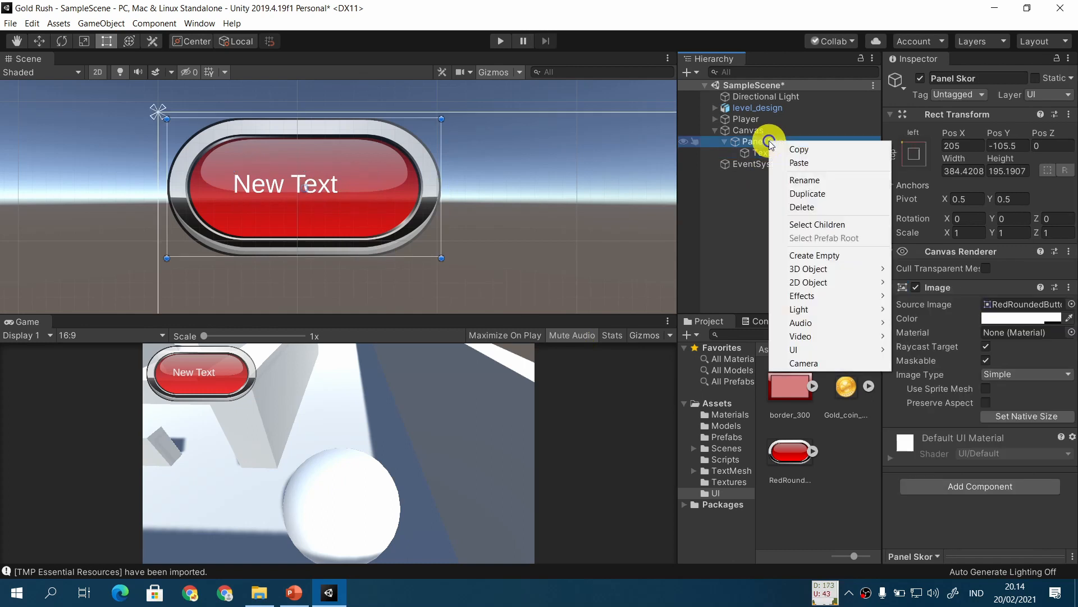
pyautogui.moveTo(841, 351)
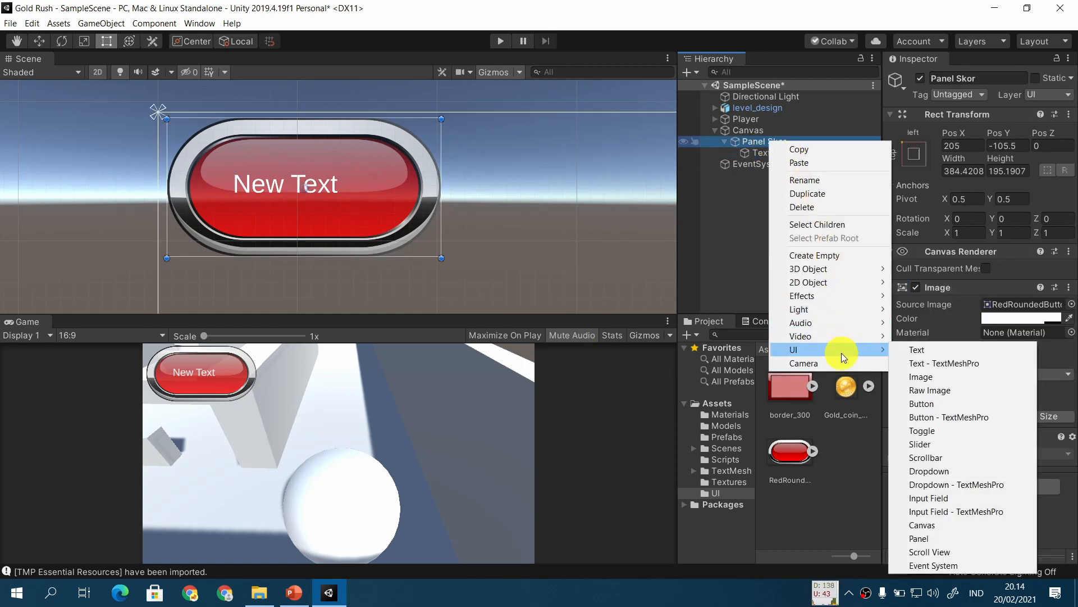
pyautogui.click(928, 378)
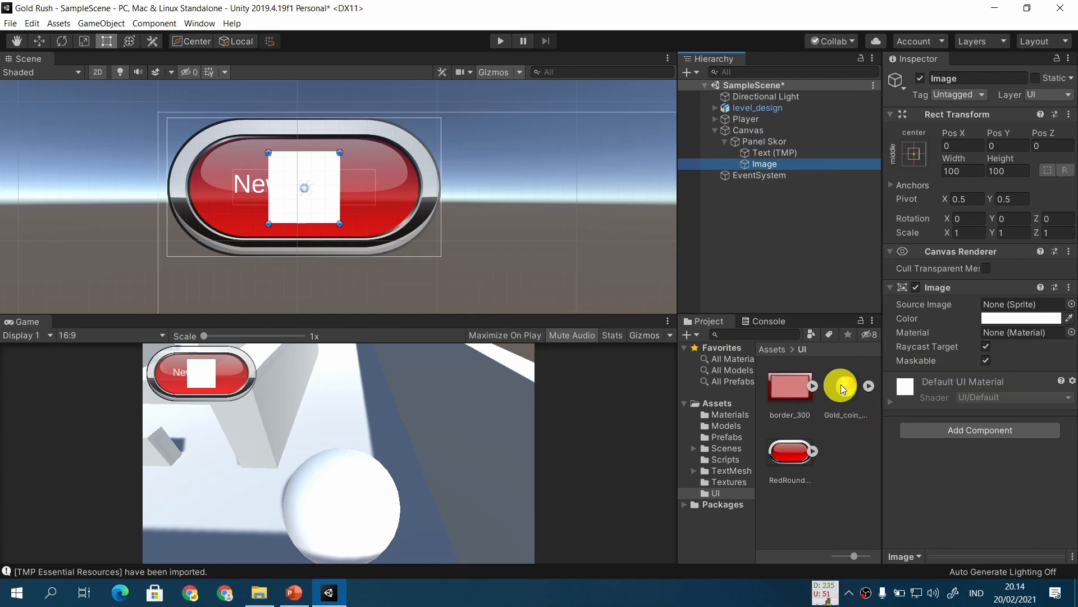
pyautogui.moveTo(847, 386); pyautogui.dragTo(1008, 303)
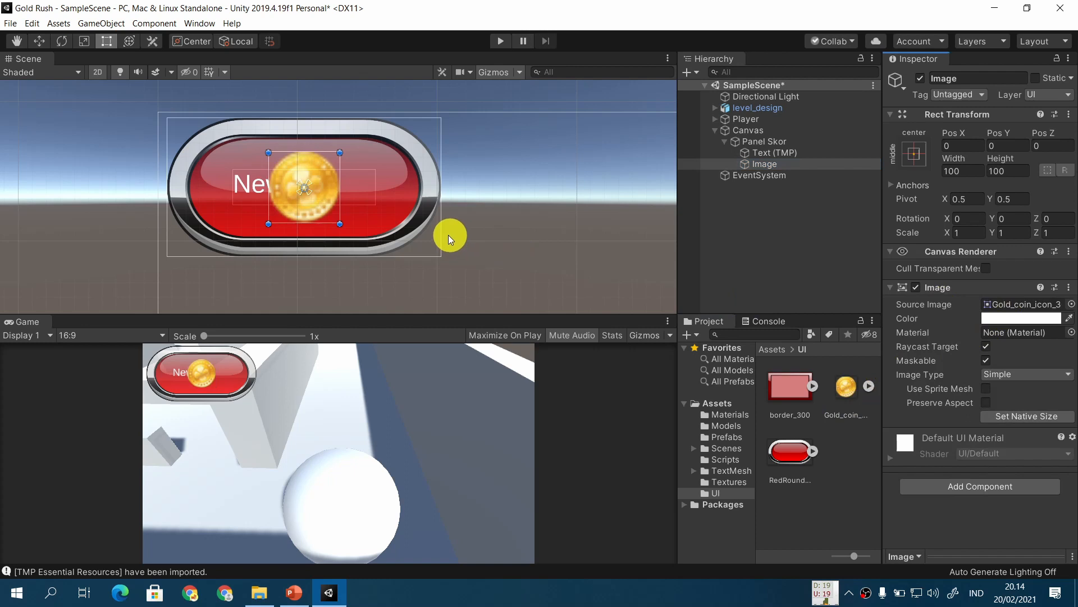
# Set the coin Image's size to 80 by 80 and place it vertically centred near the panel's left end, at about X -100
pyautogui.moveTo(312, 161); pyautogui.dragTo(244, 161)
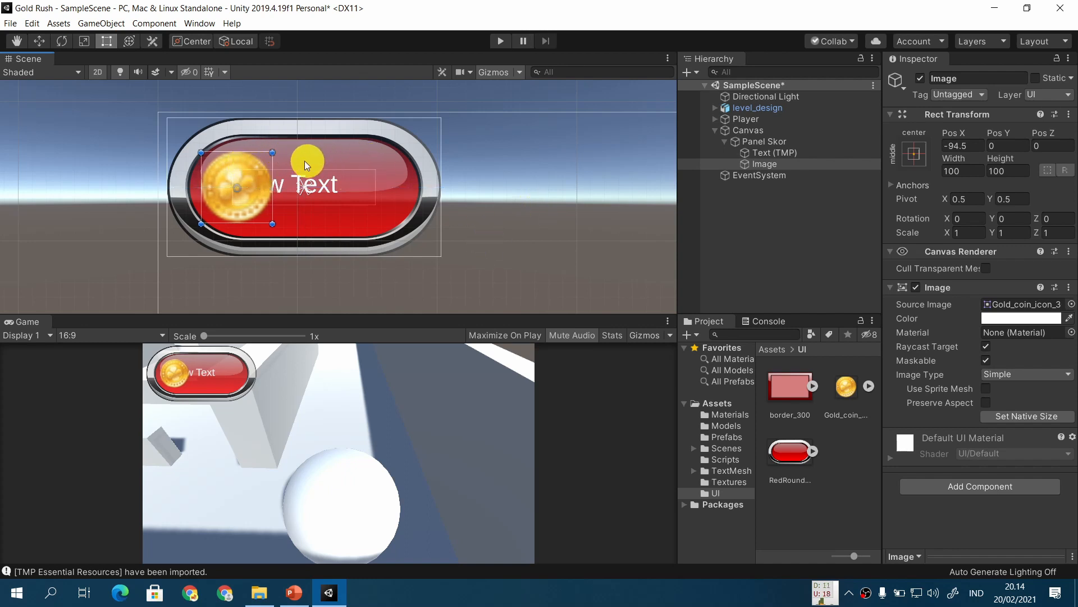
pyautogui.moveTo(273, 153); pyautogui.dragTo(258, 164)
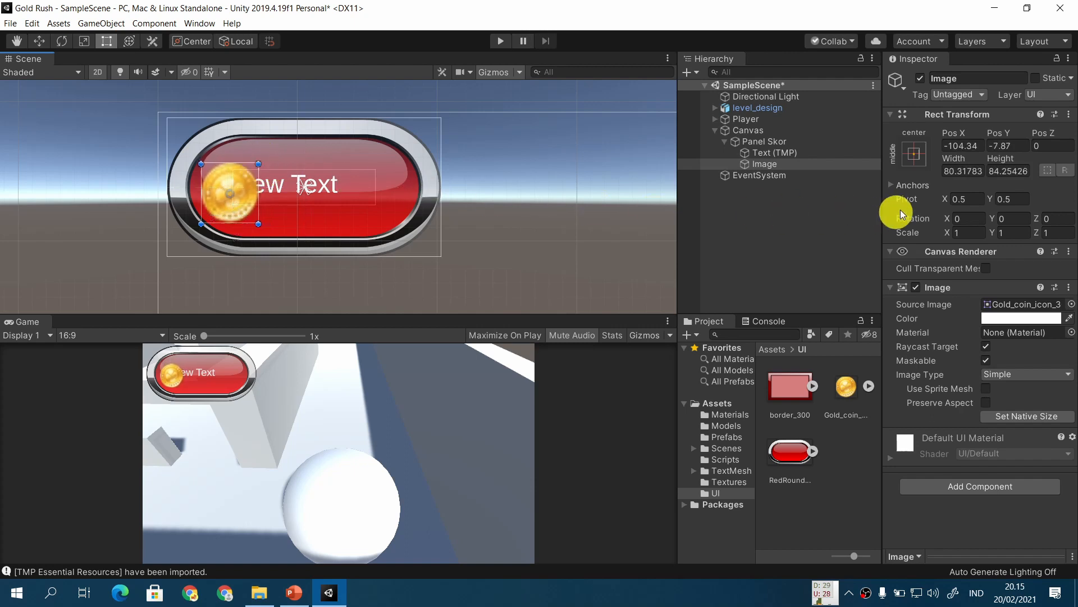
pyautogui.click(959, 172)
pyautogui.write('80')
pyautogui.press('Tab')
pyautogui.write('80')
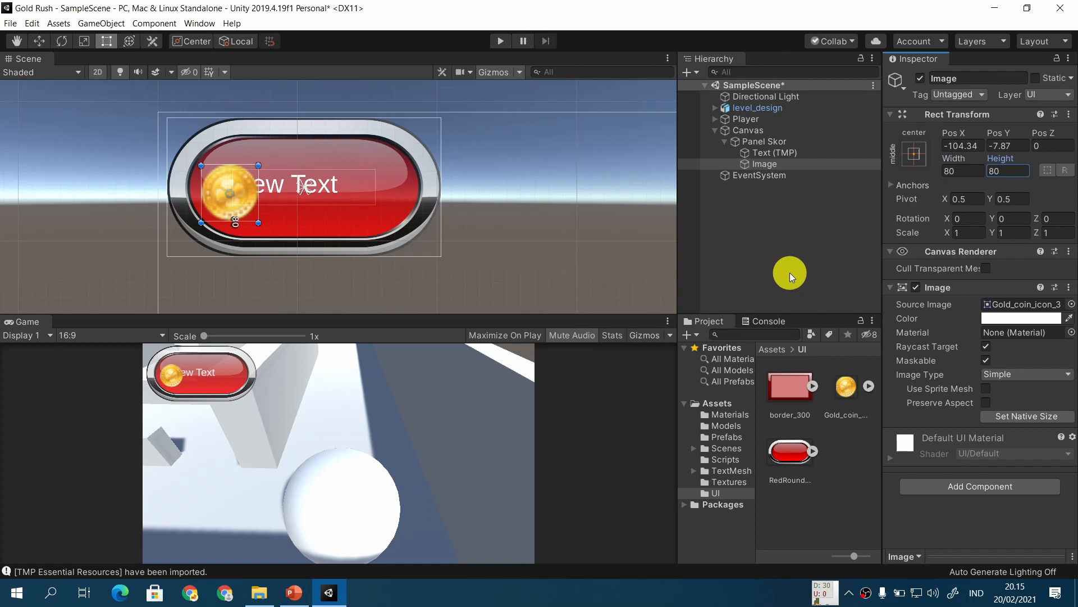
pyautogui.moveTo(235, 187); pyautogui.dragTo(236, 181)
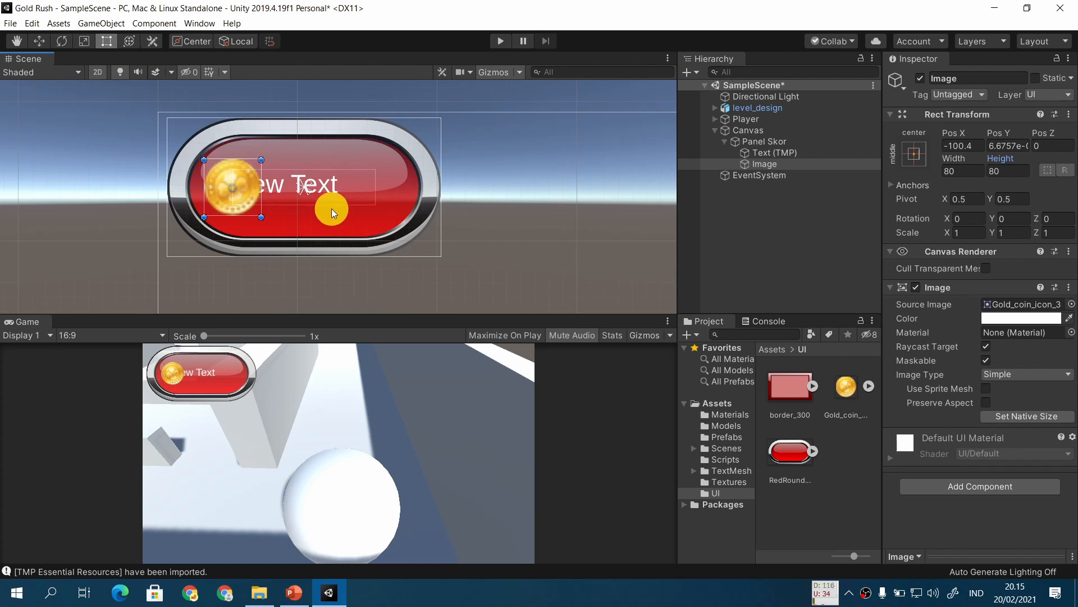
# Move the Text (TMP) object away from the coin, to the upper-right part of Panel Skor
pyautogui.scroll(2, 331, 208)
pyautogui.scroll(2, 332, 208)
pyautogui.moveTo(376, 170); pyautogui.dragTo(453, 187, button='middle')
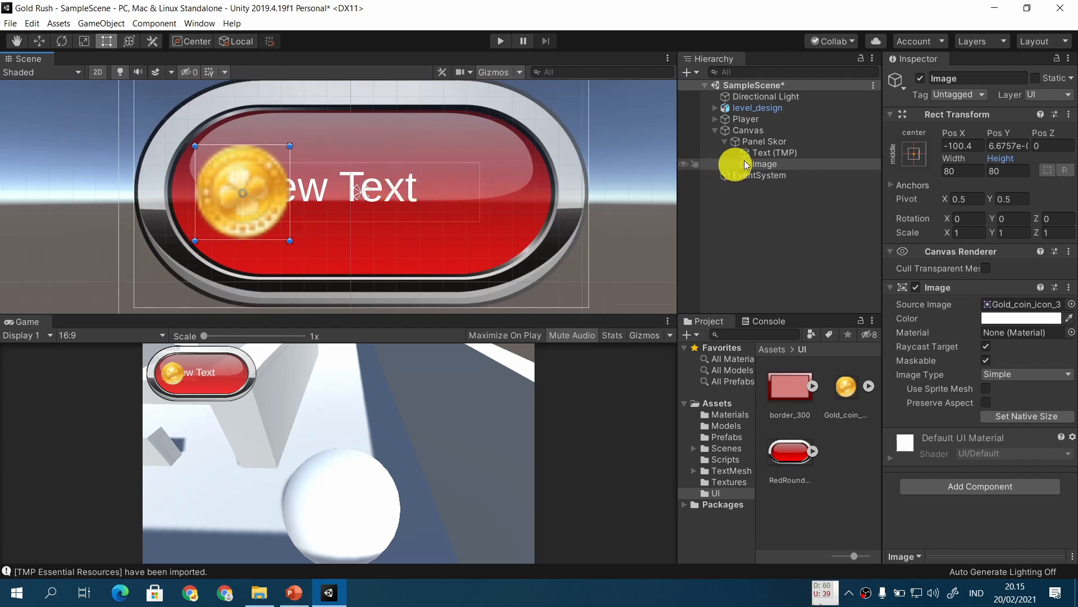
pyautogui.click(409, 186)
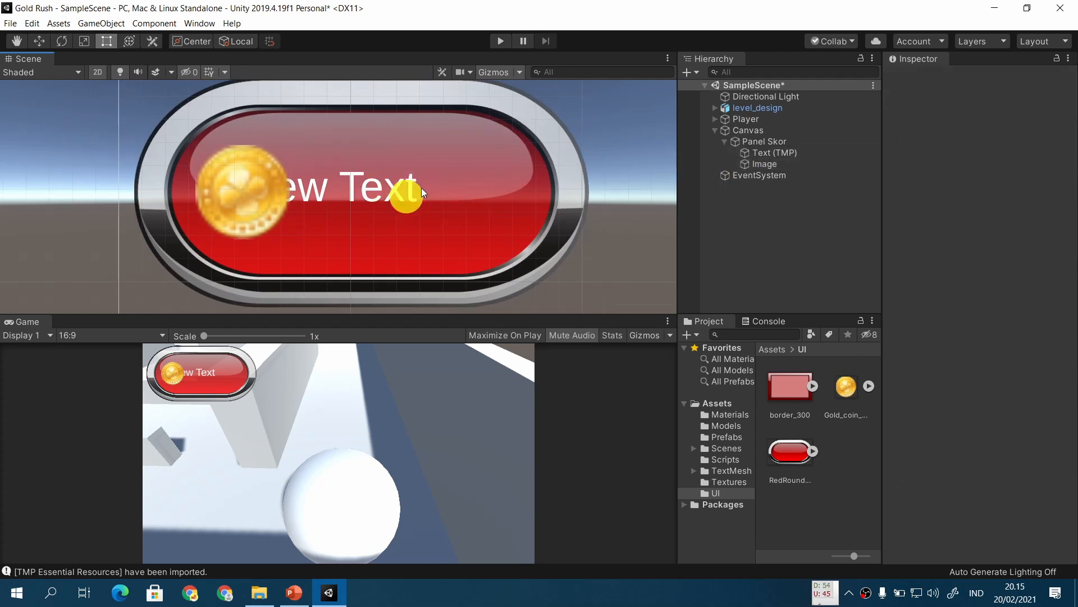
pyautogui.click(798, 155)
pyautogui.moveTo(446, 188); pyautogui.dragTo(553, 132)
# Move the coin Image's anchors from the centre of Panel Skor to the middle of its left edge
pyautogui.click(792, 164)
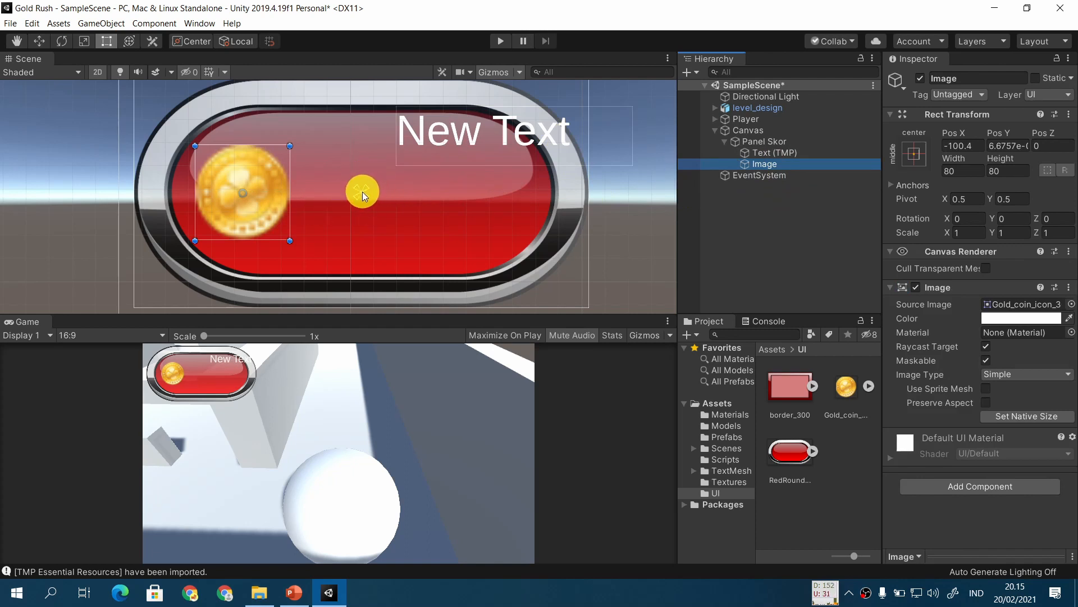
pyautogui.moveTo(361, 190); pyautogui.dragTo(129, 194)
pyautogui.moveTo(365, 193); pyautogui.dragTo(133, 191)
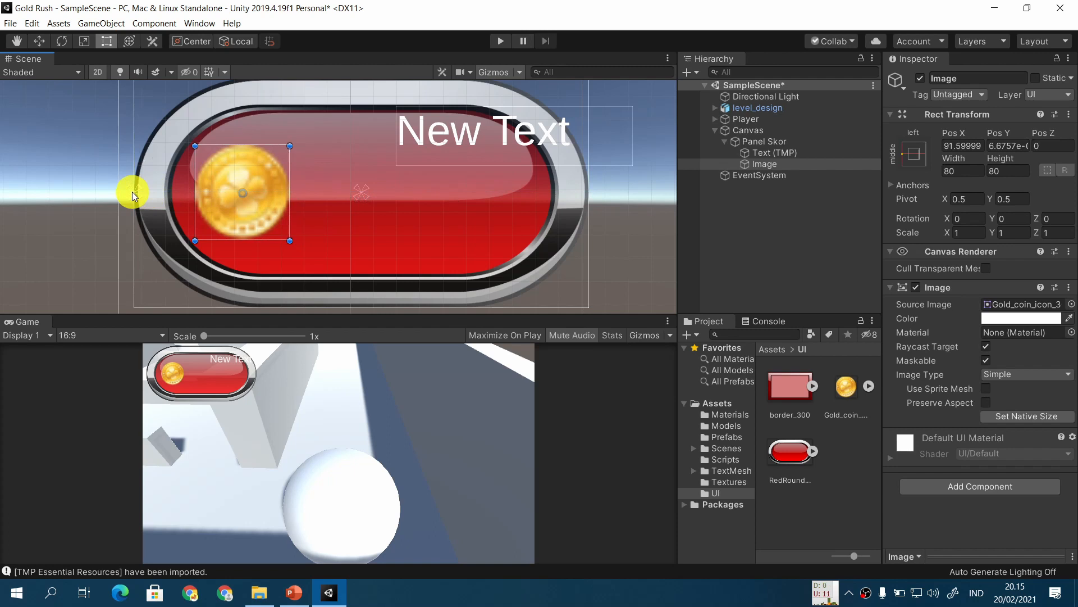
# Move Text (TMP) beside the coin at about X 45 and extend its box down to about 200 by 80, level with the coin
pyautogui.click(913, 153)
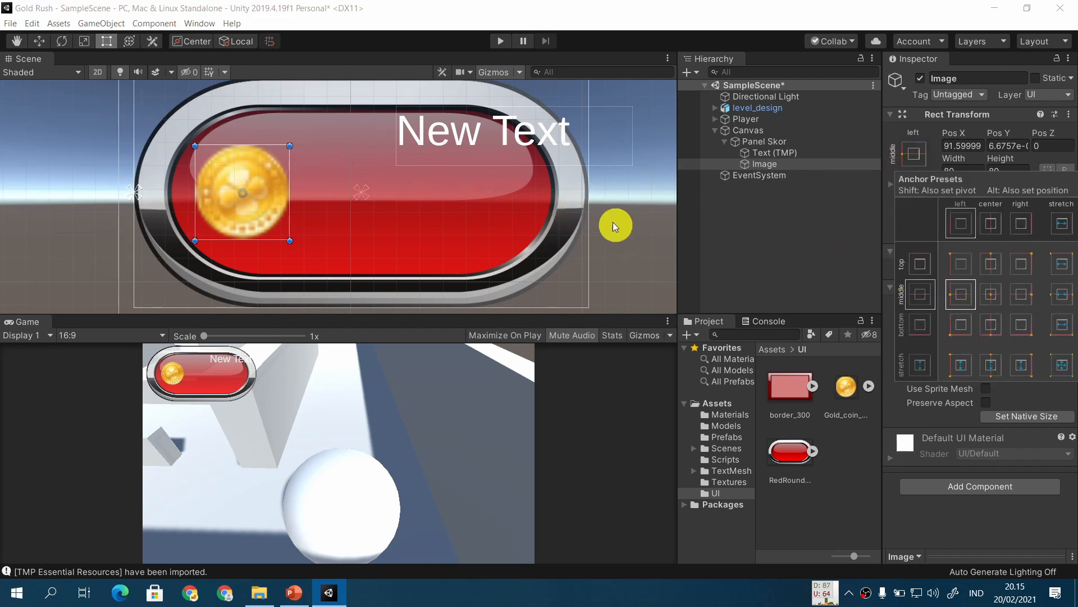
pyautogui.click(471, 127)
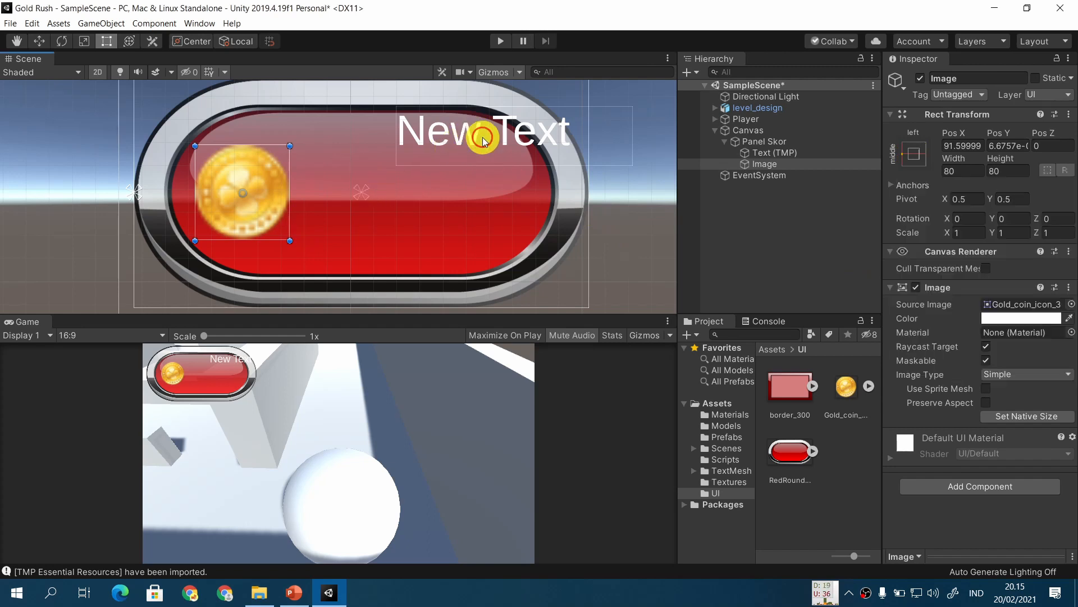
pyautogui.click(775, 152)
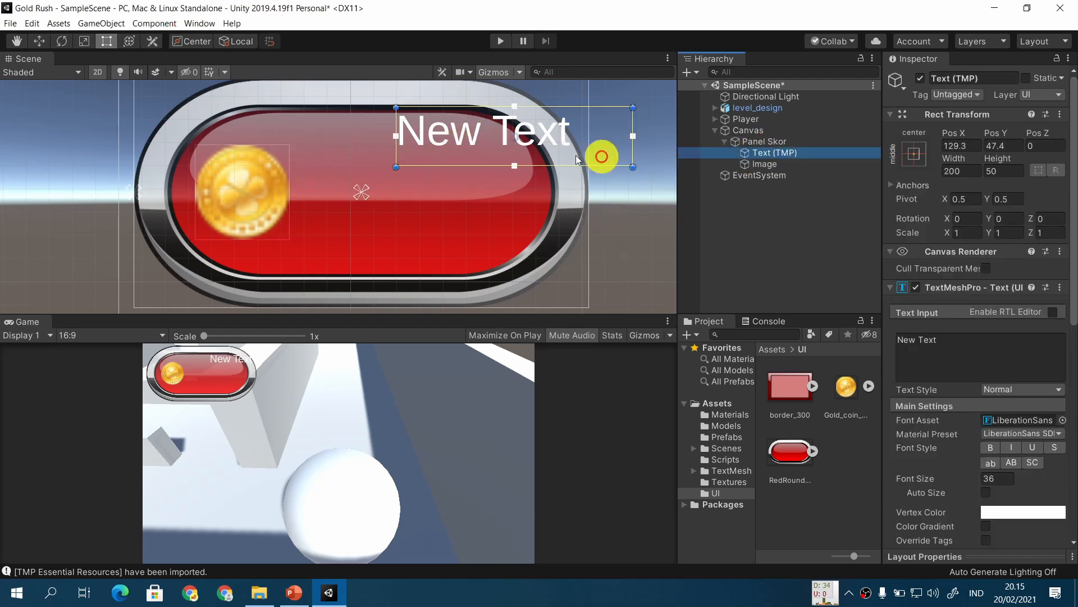
pyautogui.click(526, 133)
pyautogui.moveTo(525, 132); pyautogui.dragTo(424, 170)
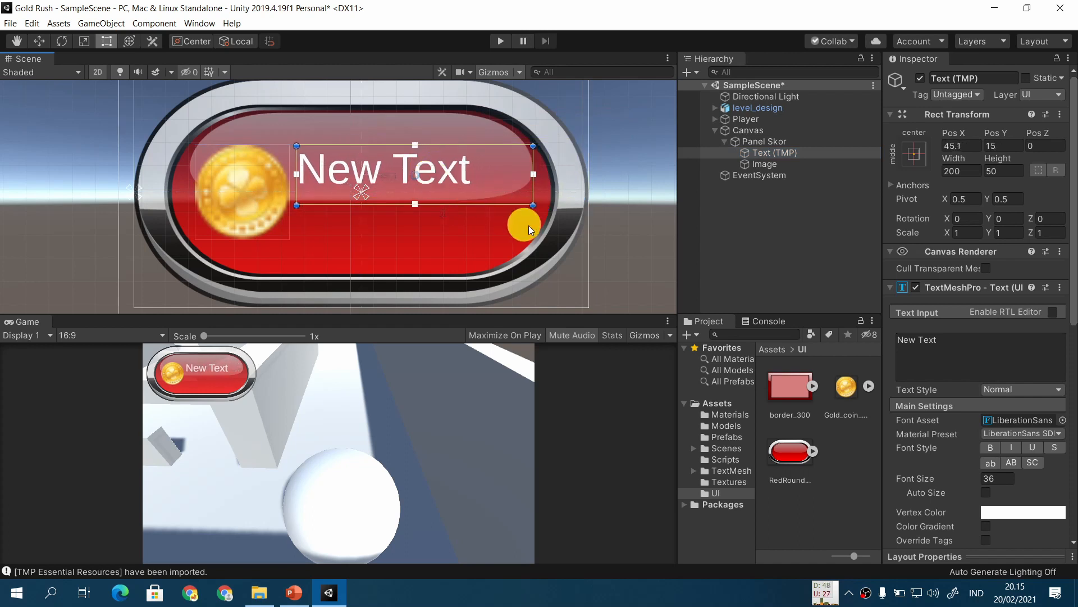
pyautogui.moveTo(534, 205); pyautogui.dragTo(534, 241)
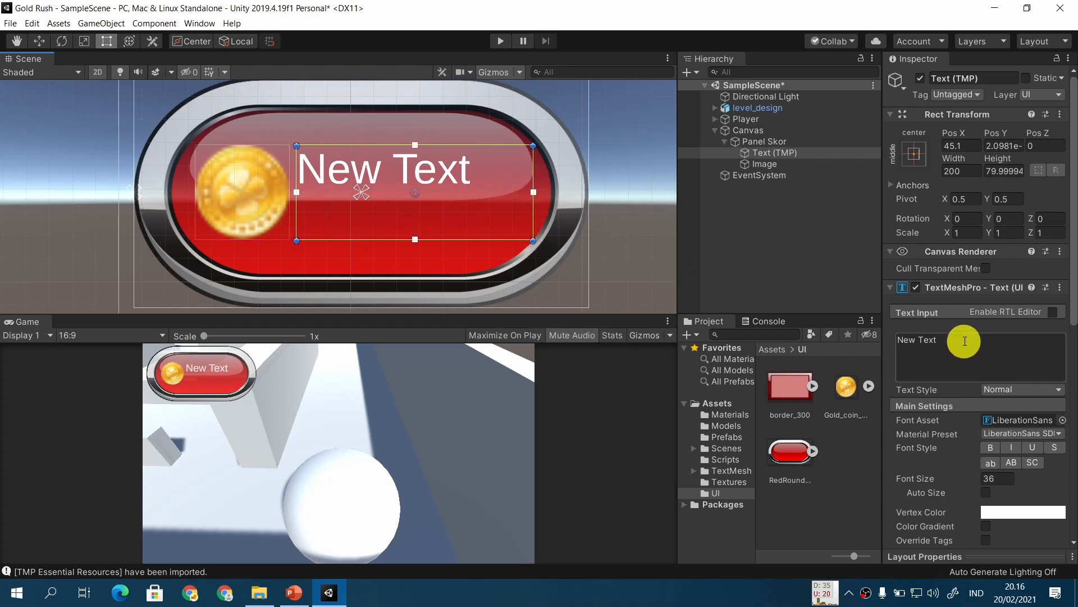
# Replace the content of Text (TMP) with 000 and align it to the right
pyautogui.moveTo(967, 342); pyautogui.dragTo(866, 339)
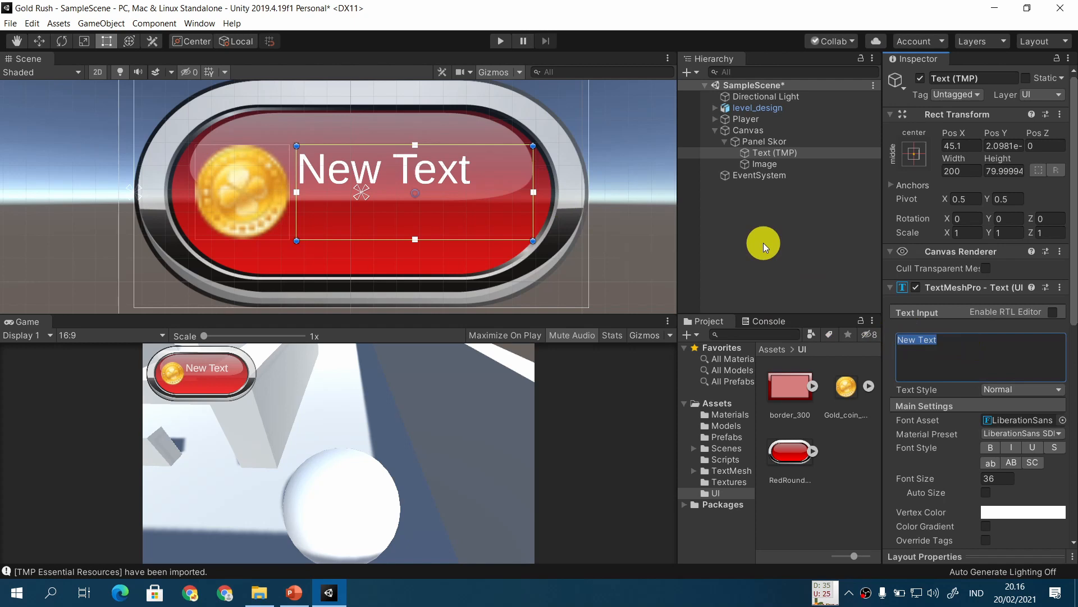
pyautogui.write('000')
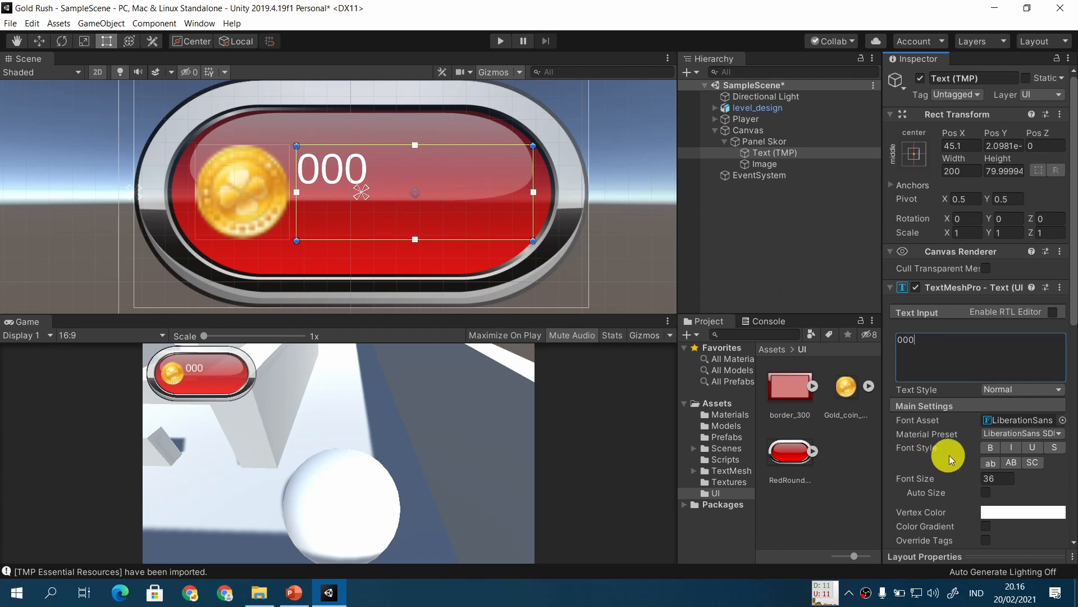
pyautogui.scroll(-3, 962, 459)
pyautogui.click(1021, 467)
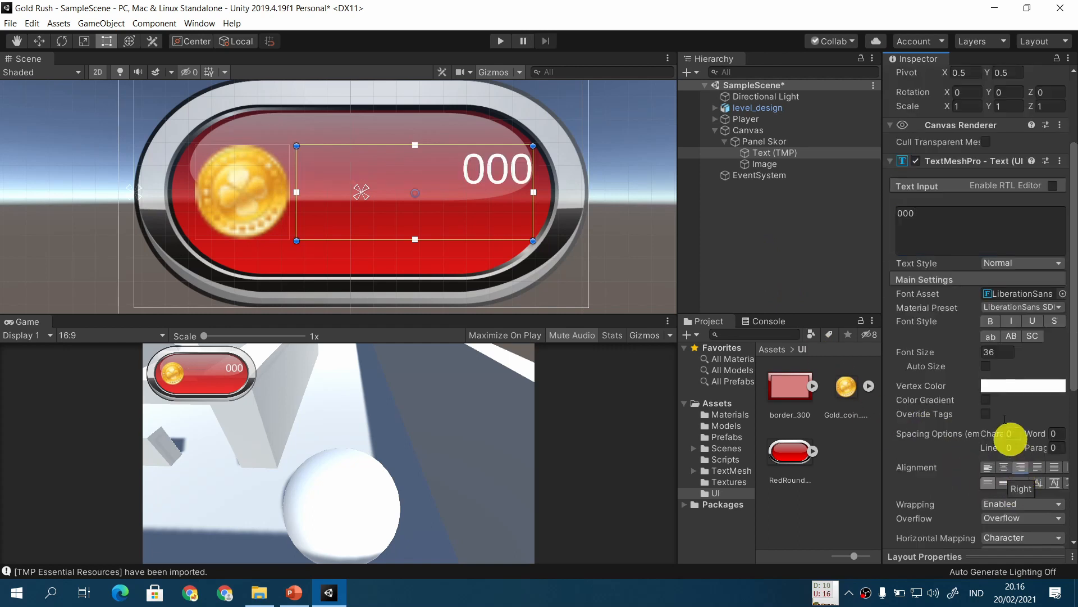
# Make the score text bold at font size 72 and narrow its box from the right to about 193 wide
pyautogui.click(952, 350)
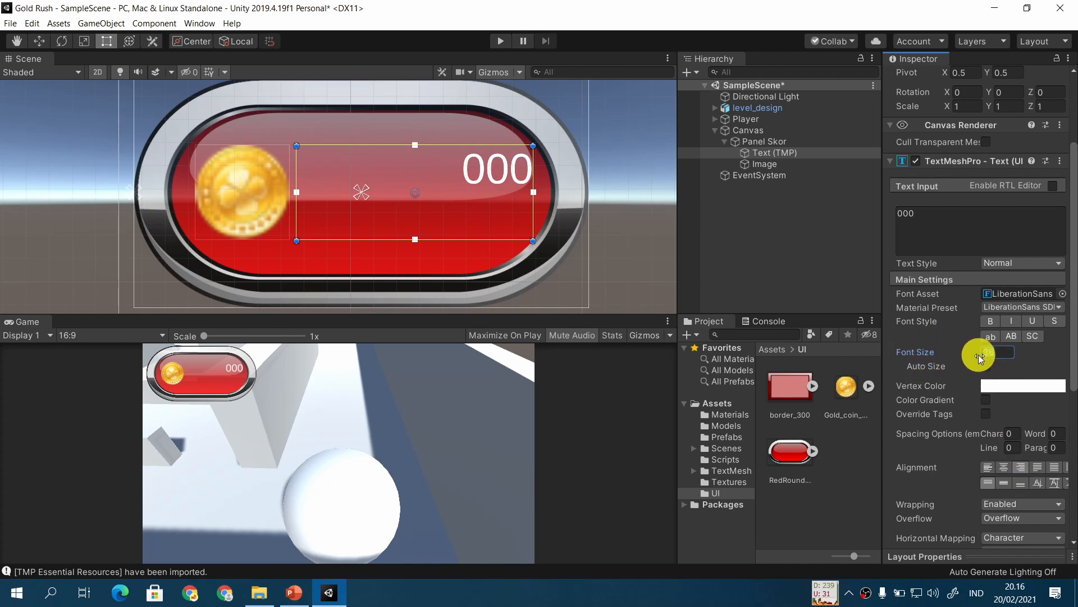
pyautogui.write('72')
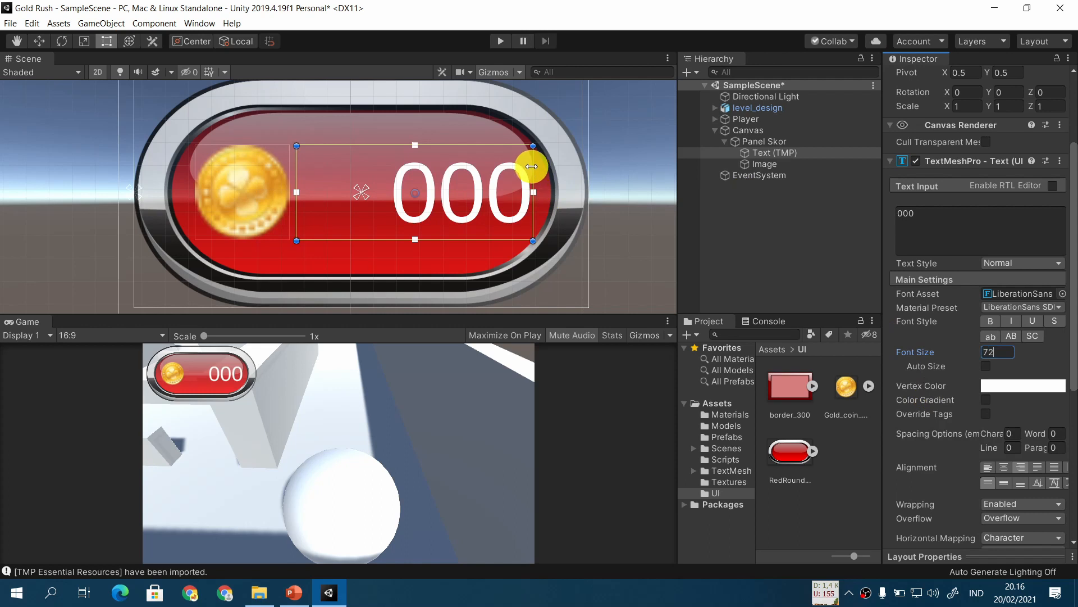
pyautogui.moveTo(532, 166); pyautogui.dragTo(526, 166)
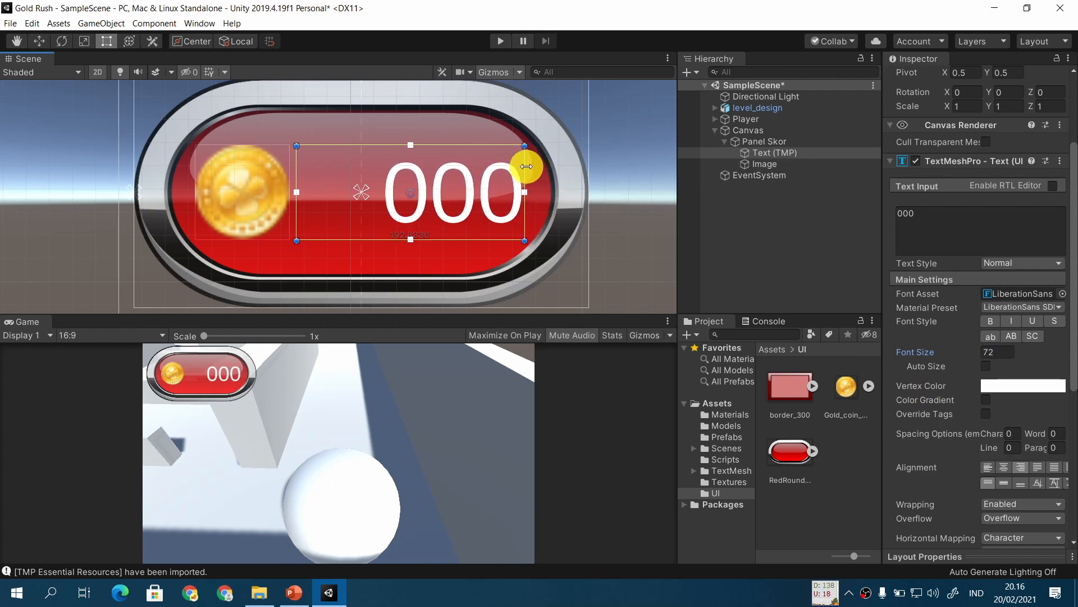
pyautogui.click(992, 323)
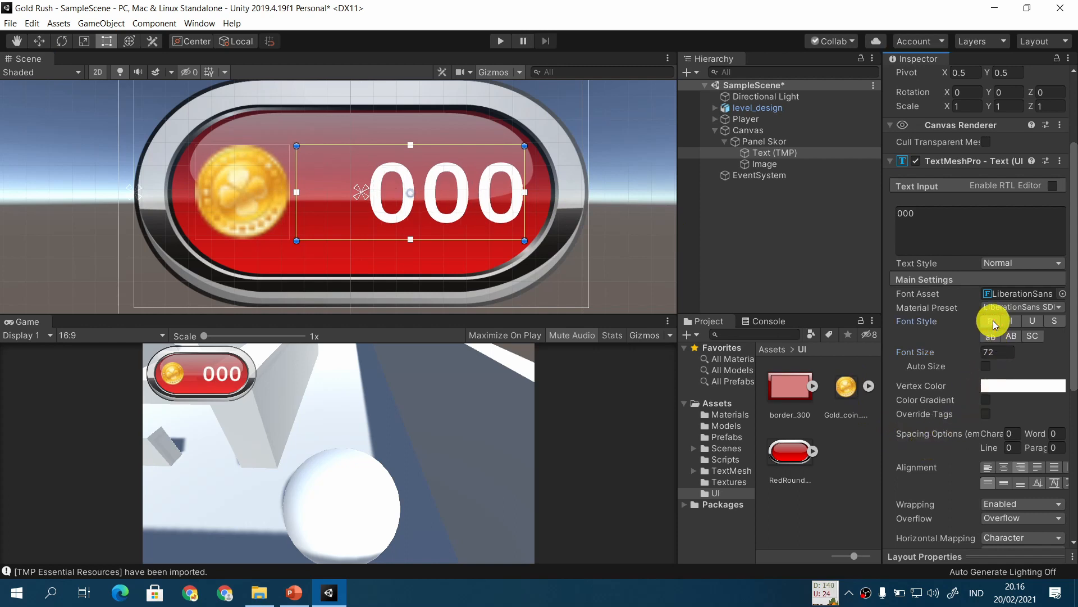
# Try the four-digit value 0000 in the score text and restore it to 000
pyautogui.click(964, 212)
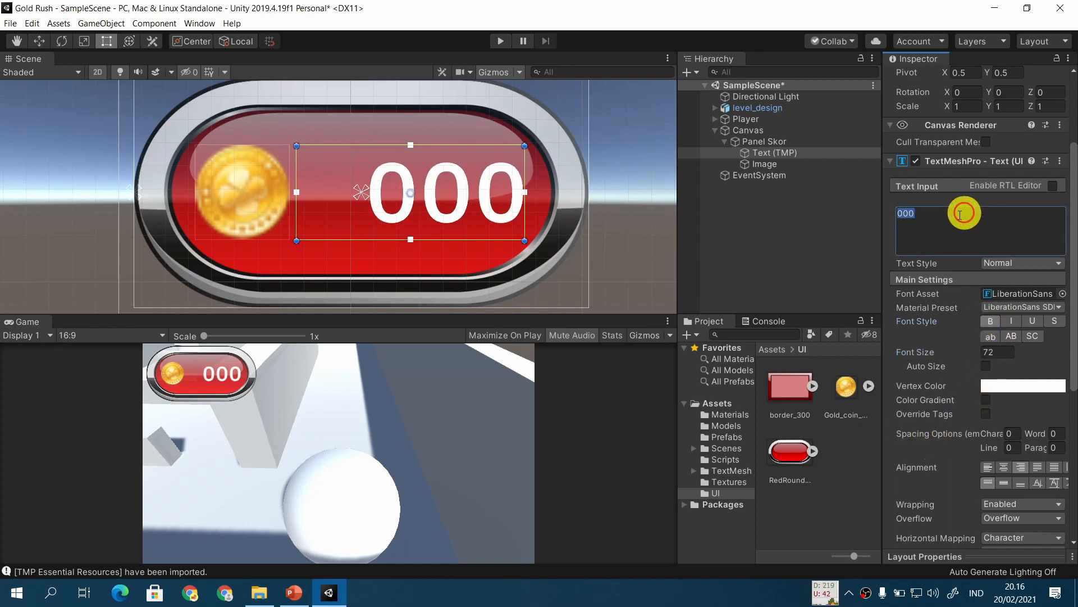
pyautogui.write('0000')
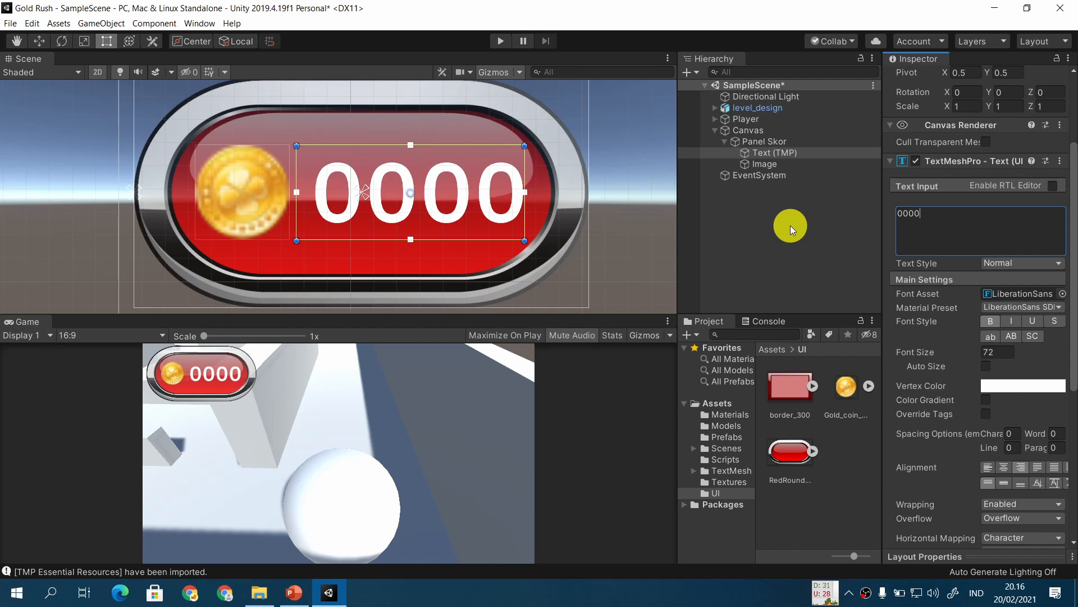
pyautogui.press('BackSpace')
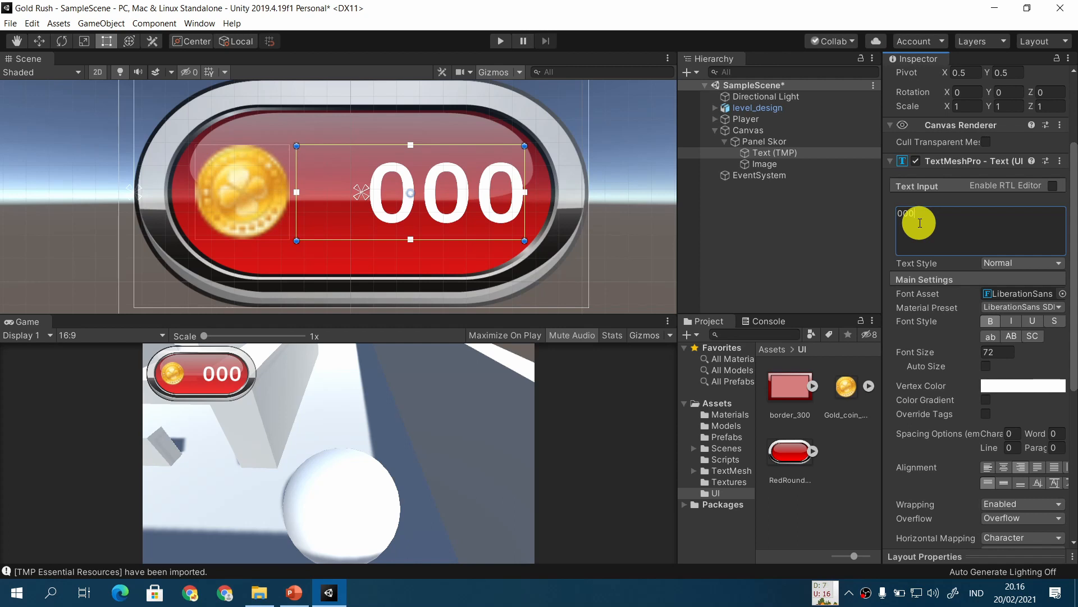
# Set the score text's vertex color to bright yellow, ECFF00
pyautogui.click(996, 386)
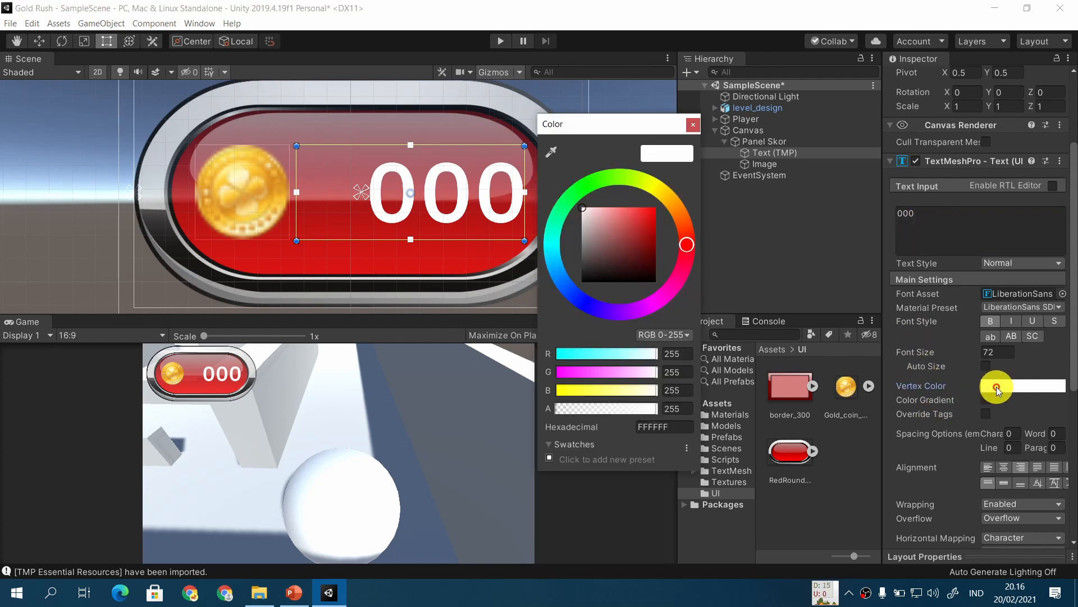
pyautogui.moveTo(685, 234); pyautogui.dragTo(652, 177)
pyautogui.moveTo(608, 228); pyautogui.dragTo(679, 192)
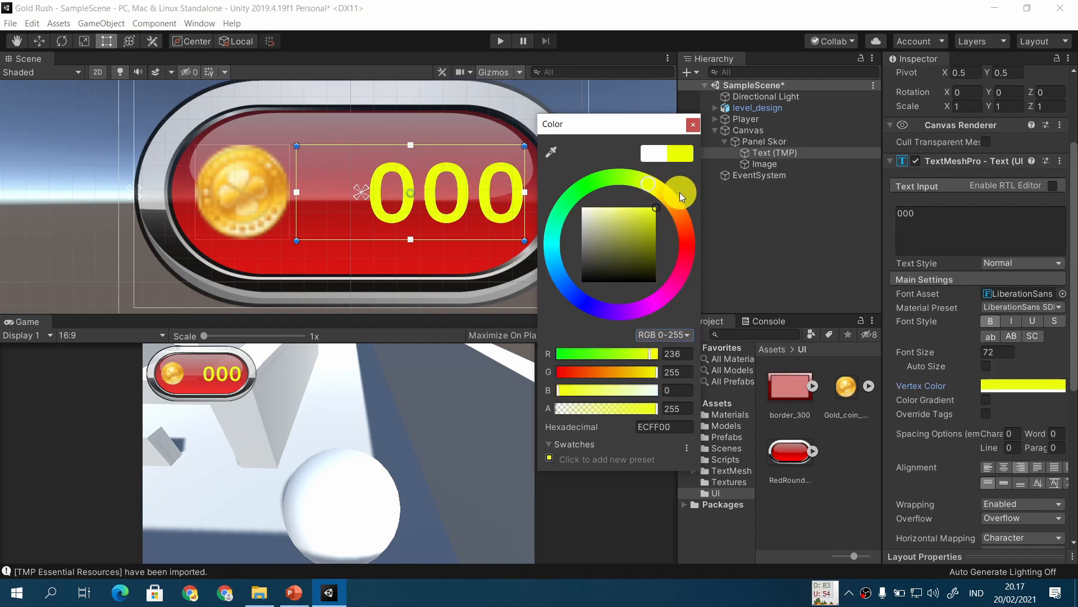
pyautogui.click(693, 124)
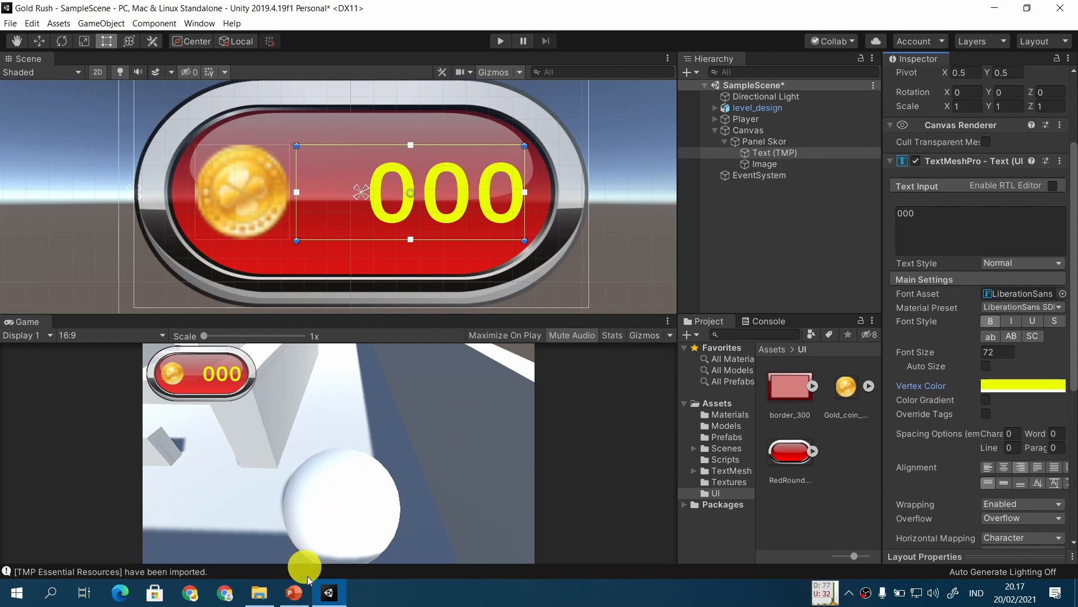
# Check the Text Score slide in PowerPoint, and back in Unity move Text (TMP)'s anchors to the middle of Panel Skor's right edge
pyautogui.click(294, 594)
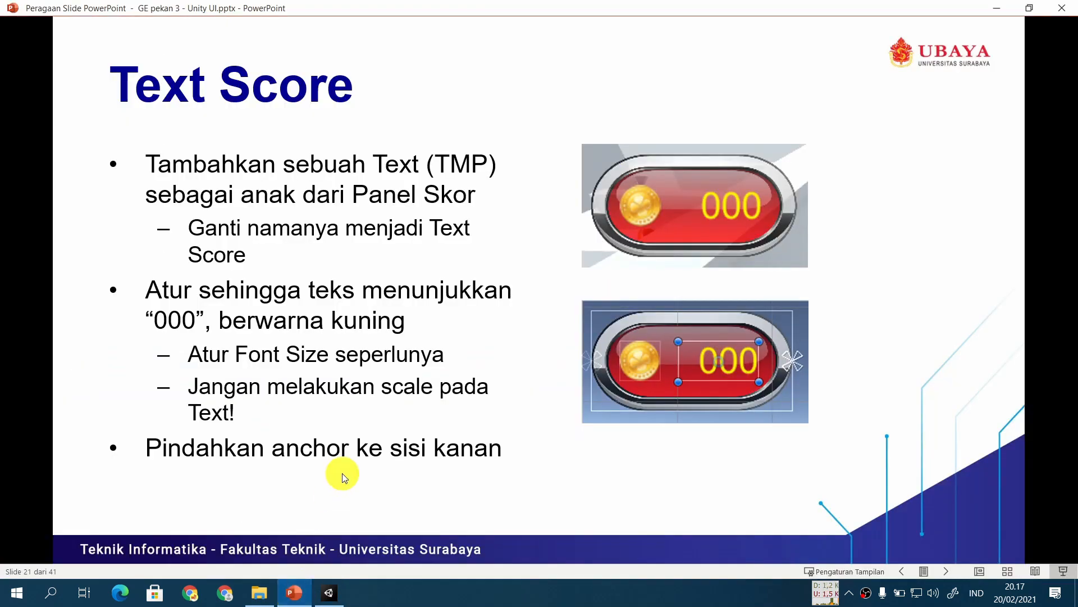
pyautogui.click(332, 602)
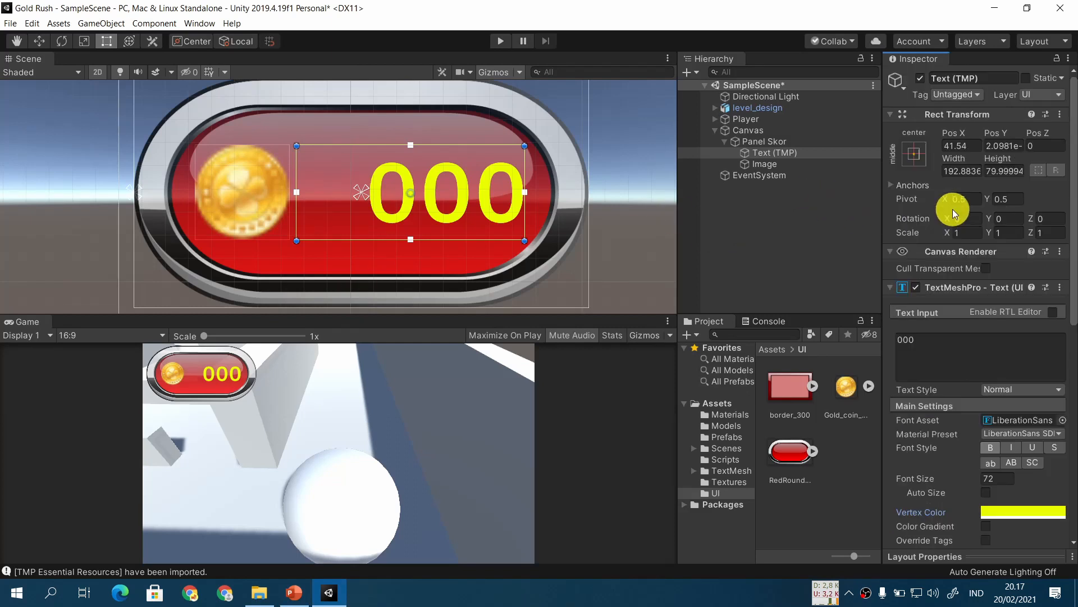
pyautogui.click(914, 154)
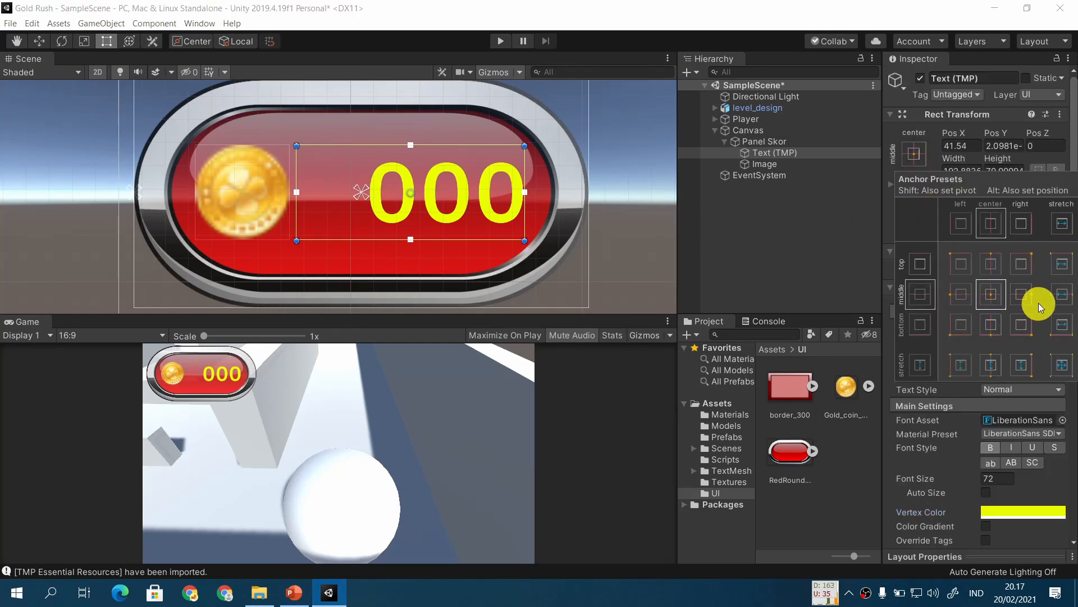
pyautogui.click(1025, 296)
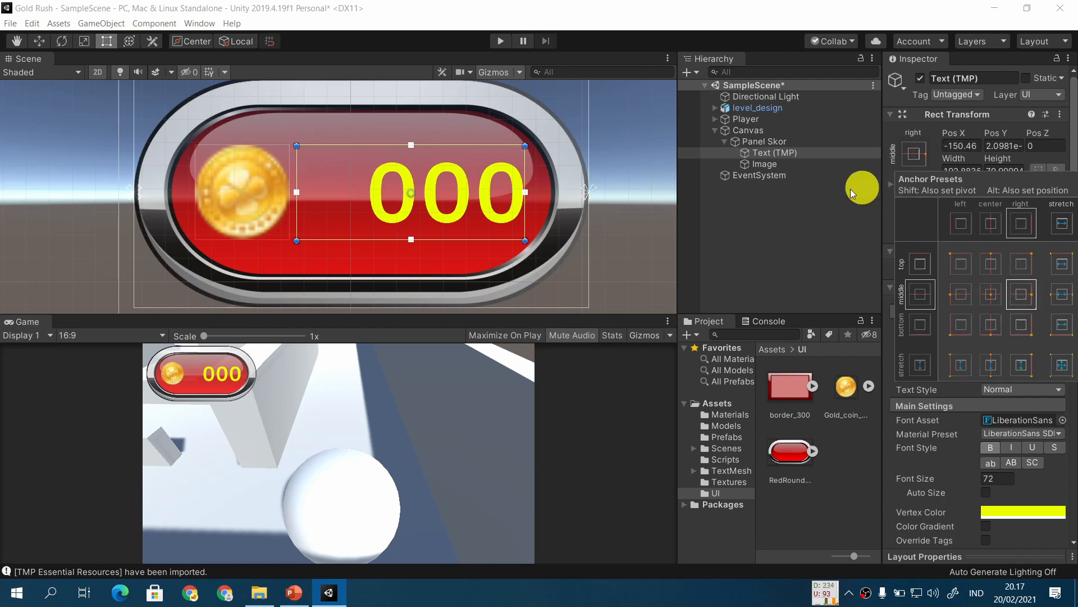
# Try widening Panel Skor slightly at its right edge to test how the anchored coin and score text follow
pyautogui.scroll(-1, 633, 183)
pyautogui.scroll(-2, 634, 183)
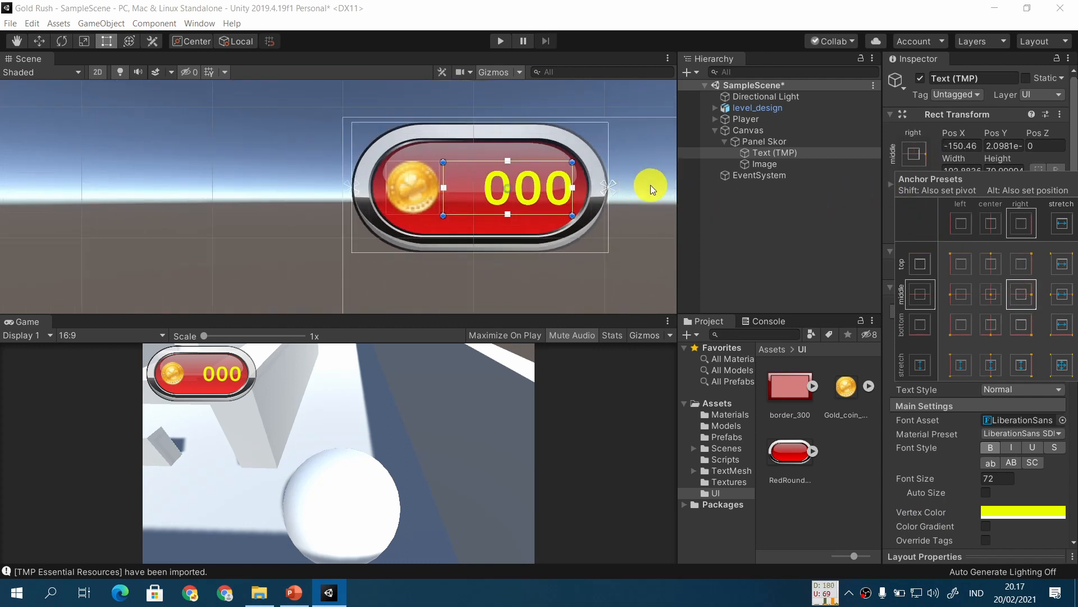
pyautogui.click(650, 184)
pyautogui.moveTo(625, 215); pyautogui.dragTo(396, 231, button='middle')
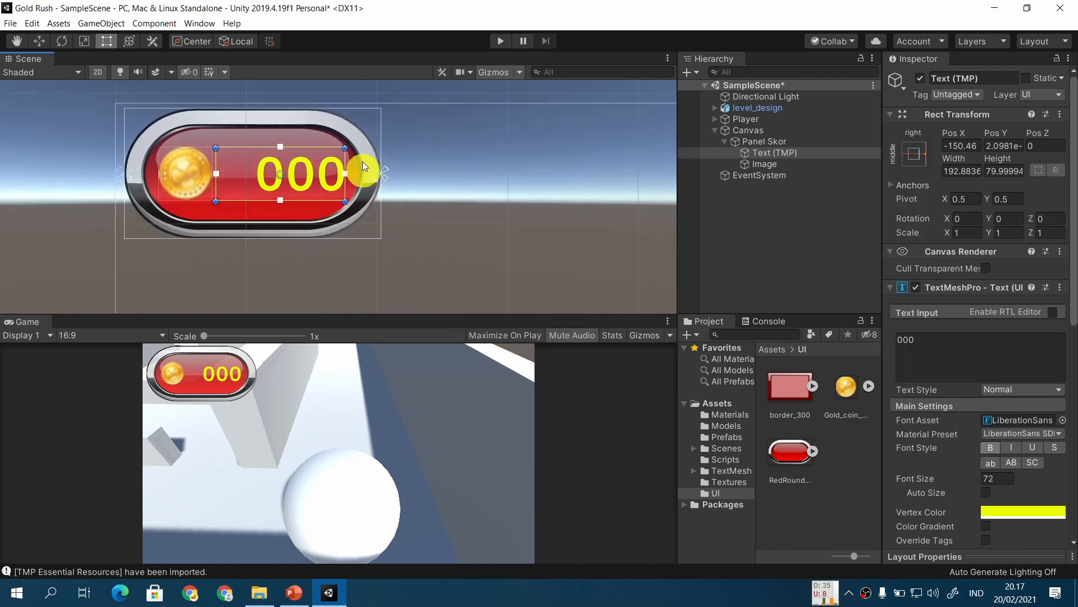
pyautogui.moveTo(380, 129); pyautogui.dragTo(395, 161)
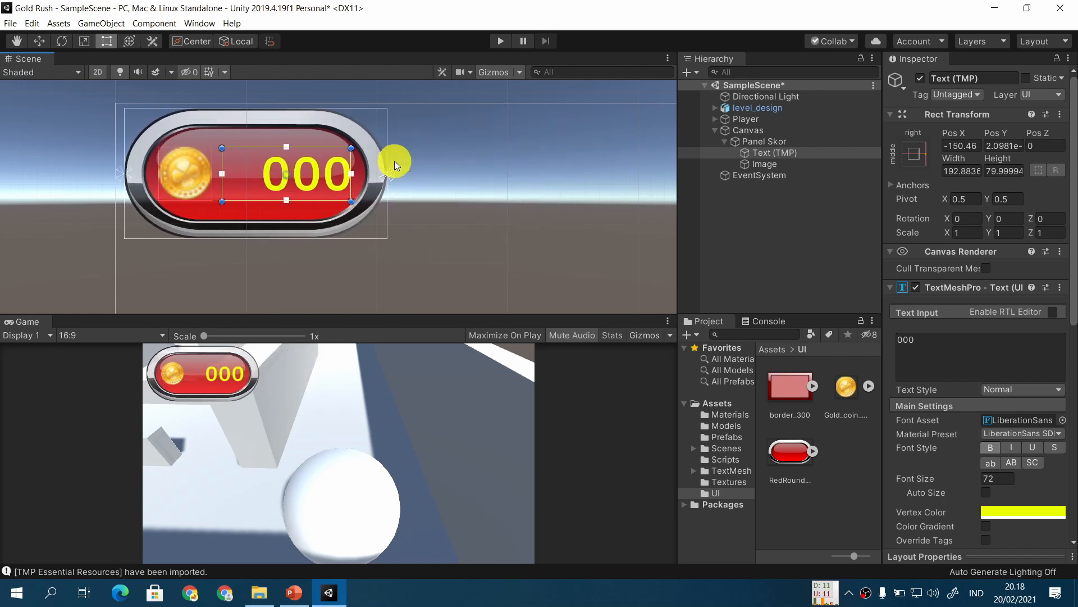
# Select Panel Skor and examine its top-left anchor in relation to the edges of the canvas
pyautogui.scroll(-4, 420, 190)
pyautogui.scroll(-3, 447, 207)
pyautogui.moveTo(530, 257); pyautogui.dragTo(364, 229, button='middle')
pyautogui.scroll(-4, 391, 221)
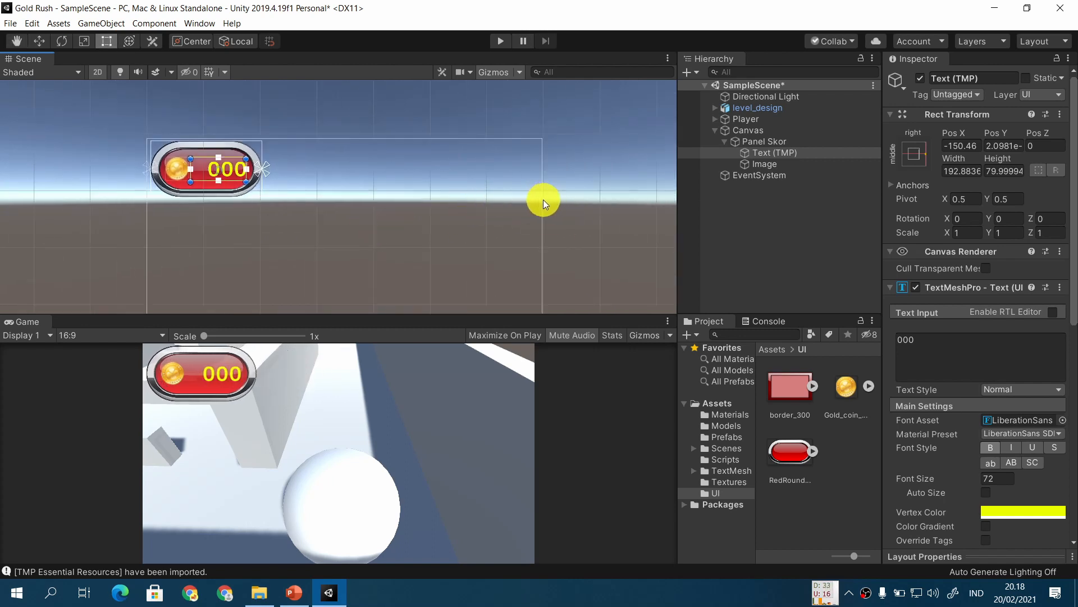
pyautogui.click(769, 141)
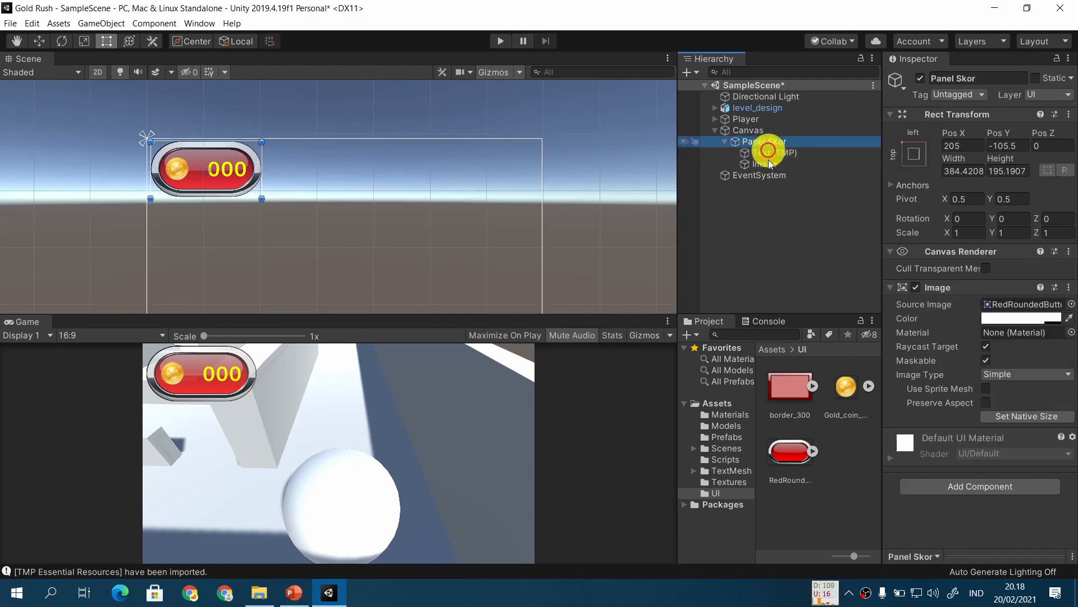
pyautogui.moveTo(578, 242); pyautogui.dragTo(541, 181, button='middle')
pyautogui.moveTo(531, 179); pyautogui.dragTo(525, 200)
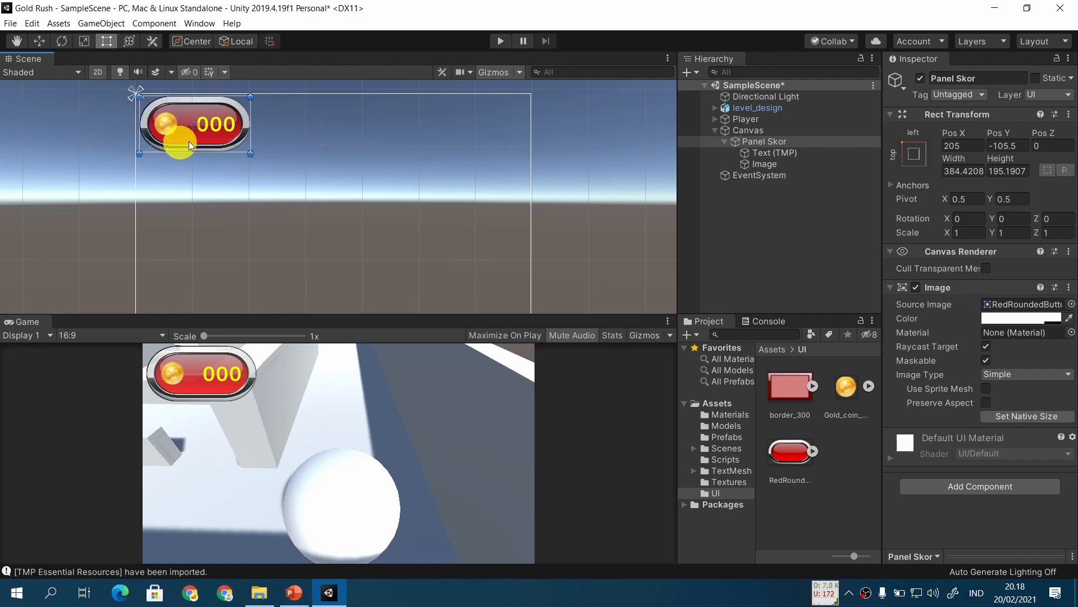
pyautogui.moveTo(533, 179); pyautogui.dragTo(314, 188)
pyautogui.moveTo(329, 94); pyautogui.dragTo(335, 139)
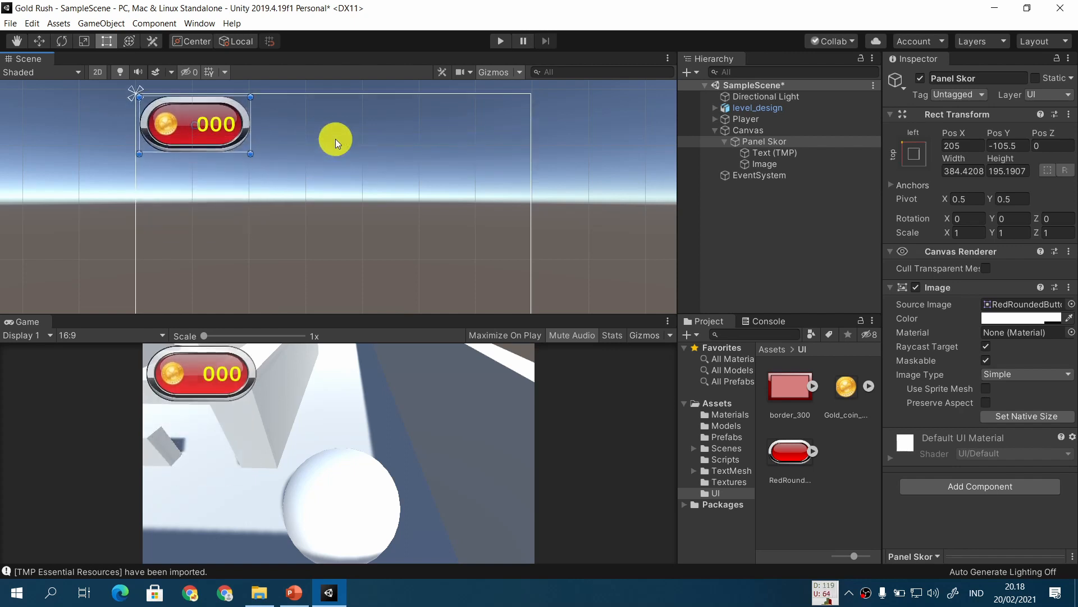
# Spread Panel Skor's anchors to just outside its four corners, with offsets of about 13 left, 10 right, 8 top and 5 bottom
pyautogui.moveTo(104, 163); pyautogui.dragTo(145, 188, button='middle')
pyautogui.scroll(2, 287, 217)
pyautogui.scroll(1, 293, 219)
pyautogui.moveTo(251, 214); pyautogui.dragTo(284, 235, button='middle')
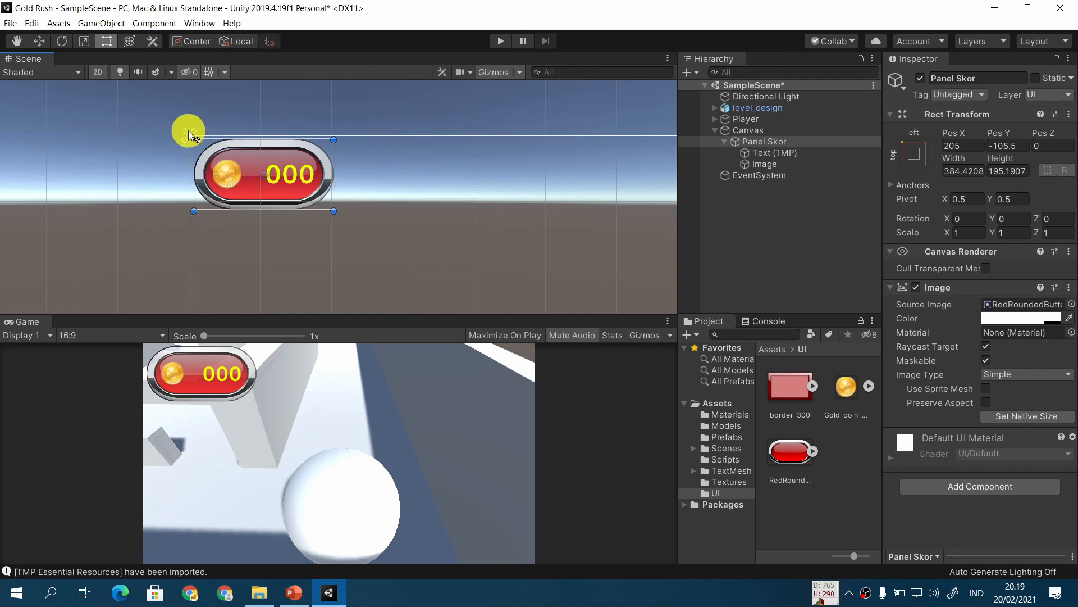
pyautogui.moveTo(193, 133); pyautogui.dragTo(340, 133)
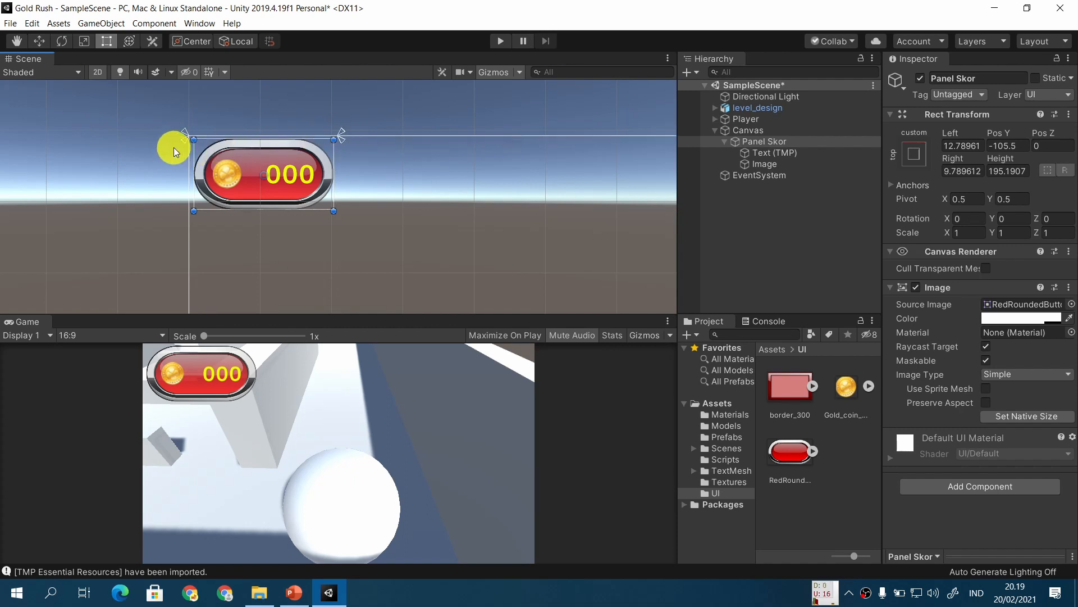
pyautogui.moveTo(186, 145); pyautogui.dragTo(170, 216)
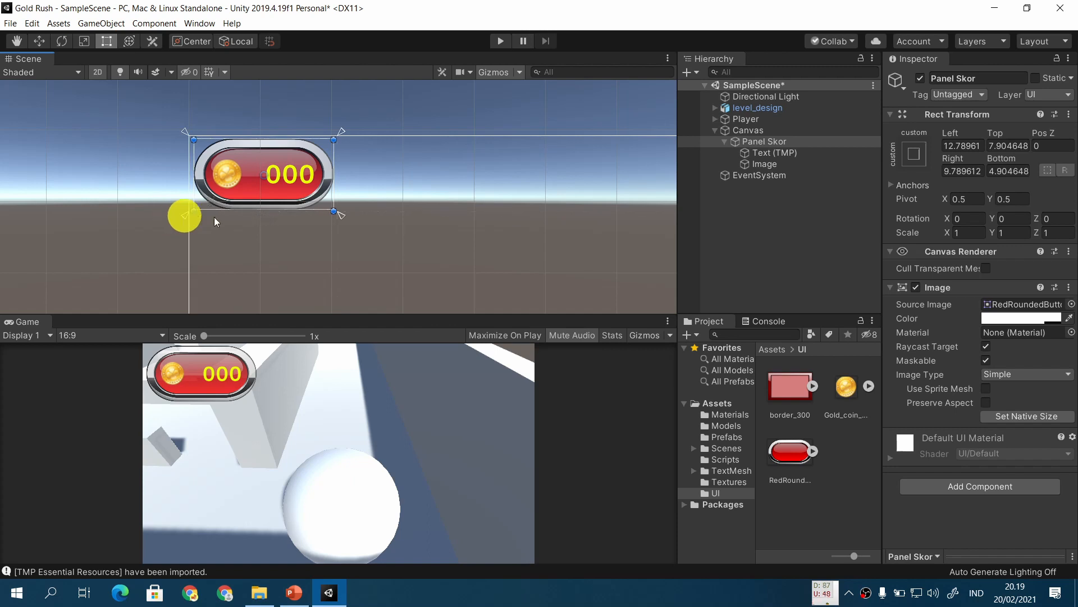
# Examine Panel Skor's spread anchors against the whole canvas and compare them with the anchors of Text (TMP) and the coin Image
pyautogui.scroll(-6, 382, 218)
pyautogui.moveTo(470, 246); pyautogui.dragTo(357, 176, button='middle')
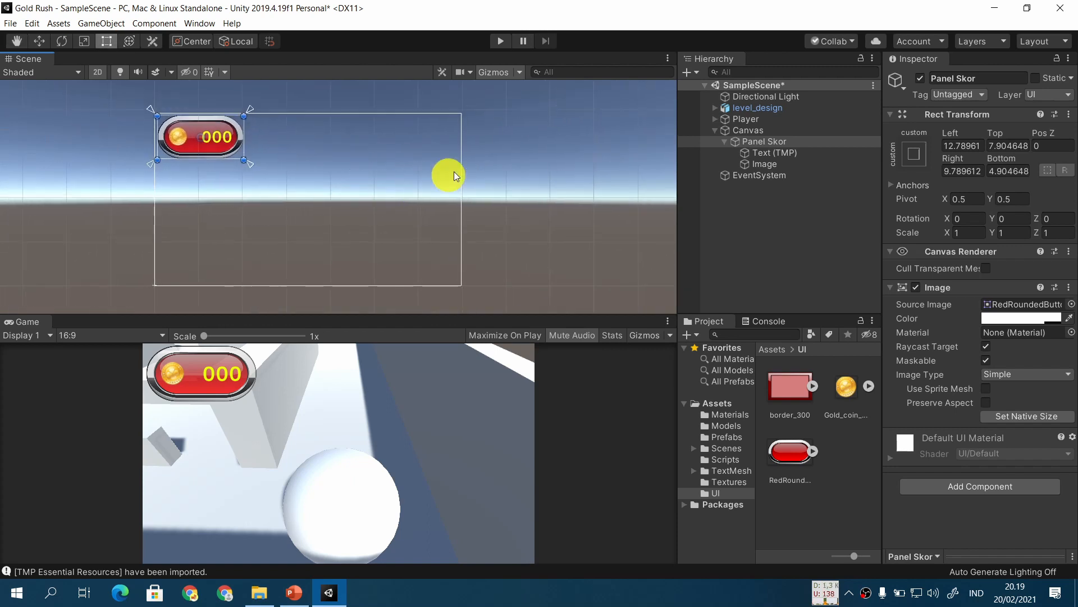
pyautogui.moveTo(462, 154); pyautogui.dragTo(567, 177)
pyautogui.click(792, 156)
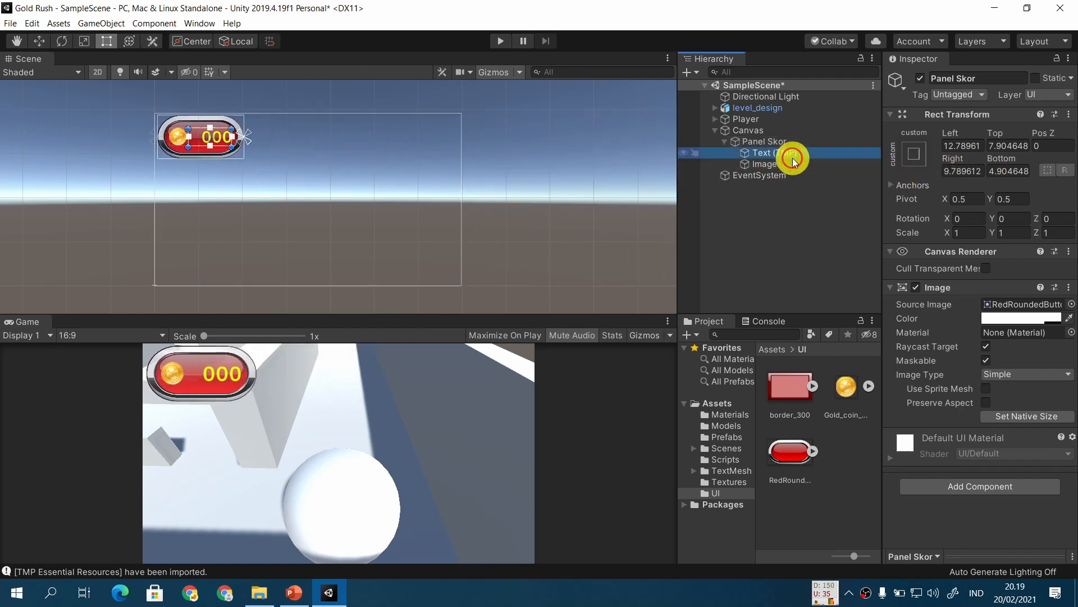
pyautogui.click(777, 165)
pyautogui.scroll(3, 385, 169)
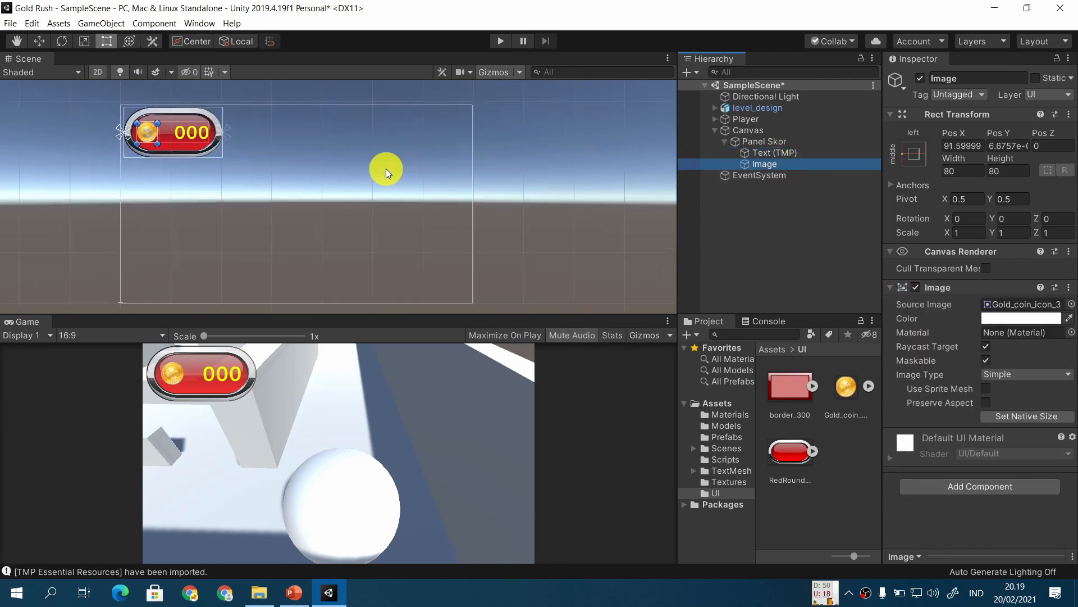
# Spread the coin Image's anchors from the middle-left edge of Panel Skor to the coin's own four corners
pyautogui.moveTo(289, 153); pyautogui.dragTo(504, 215, button='middle')
pyautogui.scroll(3, 449, 204)
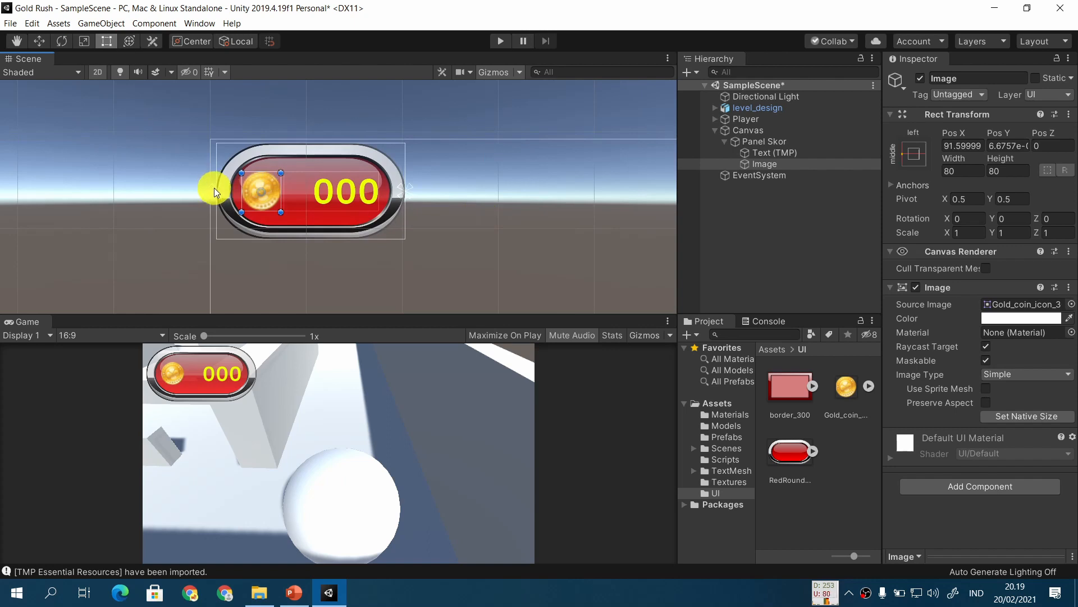
pyautogui.moveTo(214, 188); pyautogui.dragTo(288, 213)
pyautogui.moveTo(214, 213); pyautogui.dragTo(238, 218)
pyautogui.scroll(-3, 467, 222)
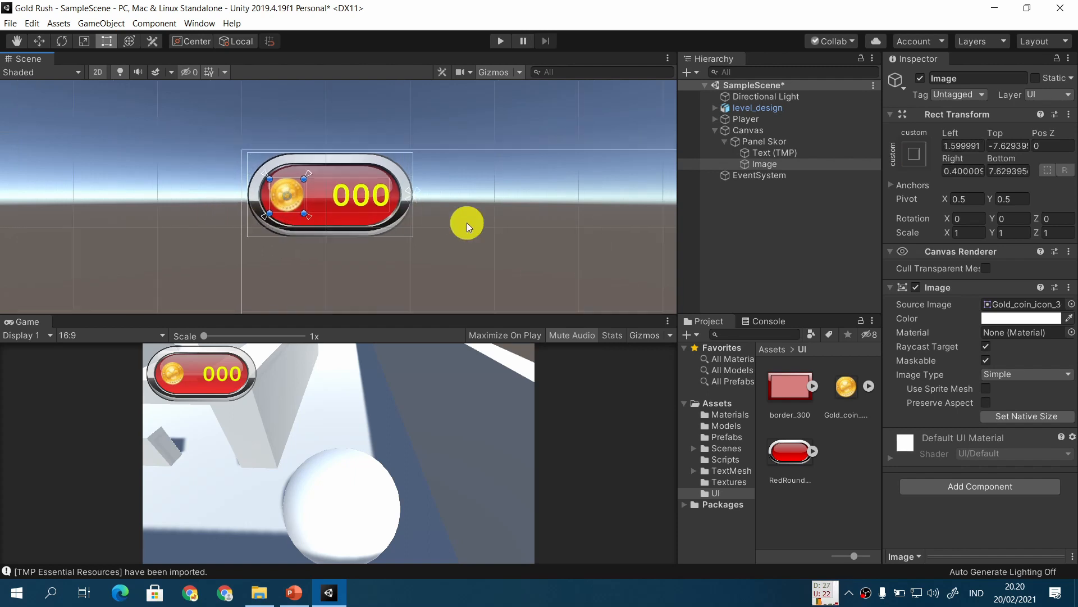
# Examine the coin Image's spread anchors within Panel Skor, and Panel Skor's anchors in relation to the canvas edges
pyautogui.moveTo(535, 234); pyautogui.dragTo(369, 204, button='middle')
pyautogui.moveTo(265, 149); pyautogui.dragTo(365, 188)
pyautogui.scroll(-7, 534, 211)
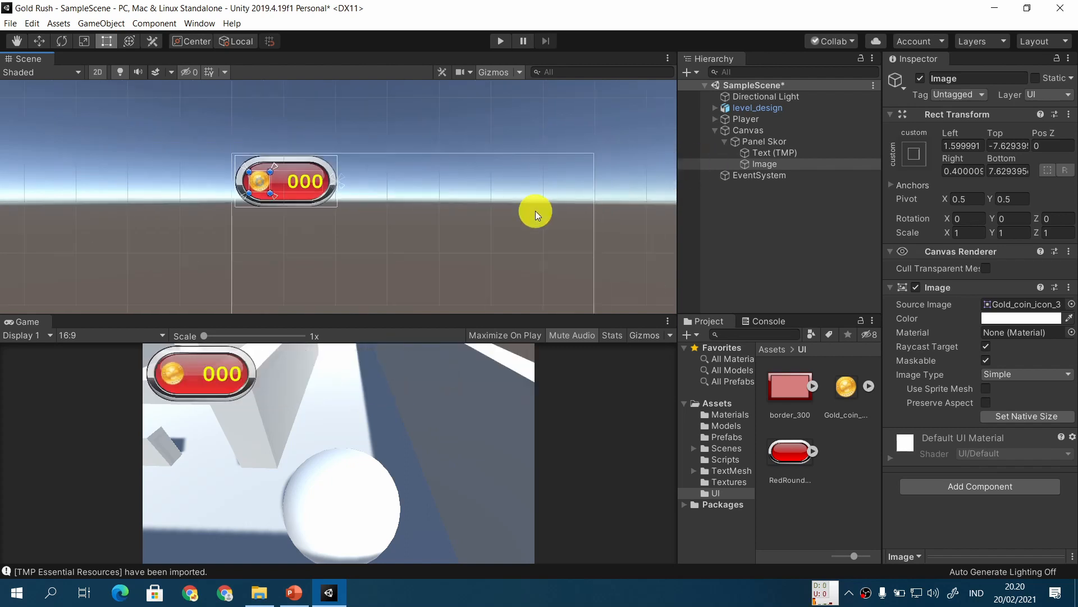
pyautogui.moveTo(535, 211); pyautogui.dragTo(445, 193, button='middle')
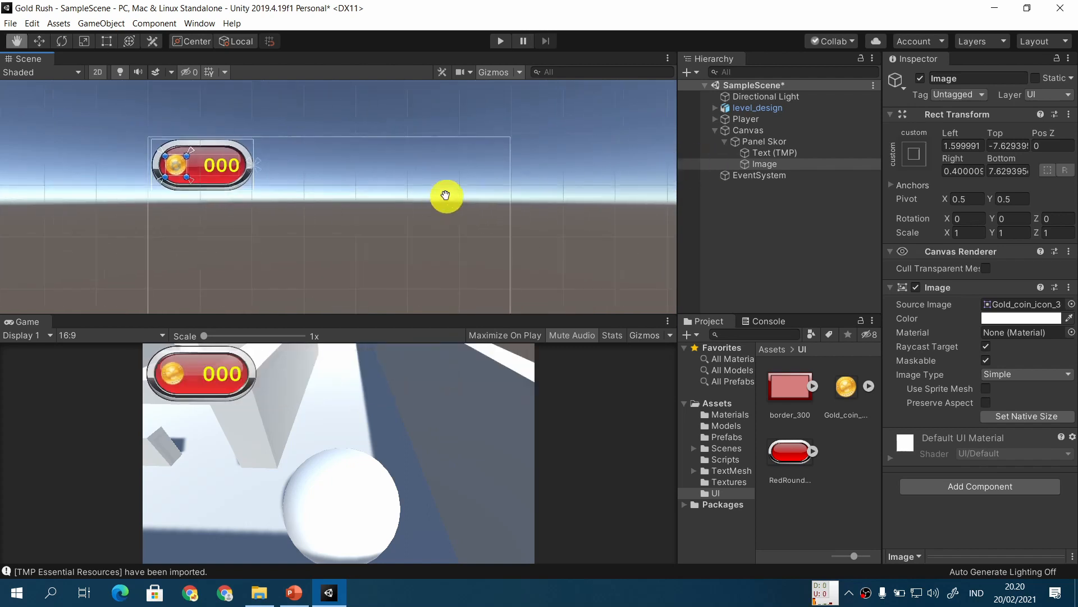
pyautogui.click(763, 141)
pyautogui.moveTo(507, 174); pyautogui.dragTo(874, 183)
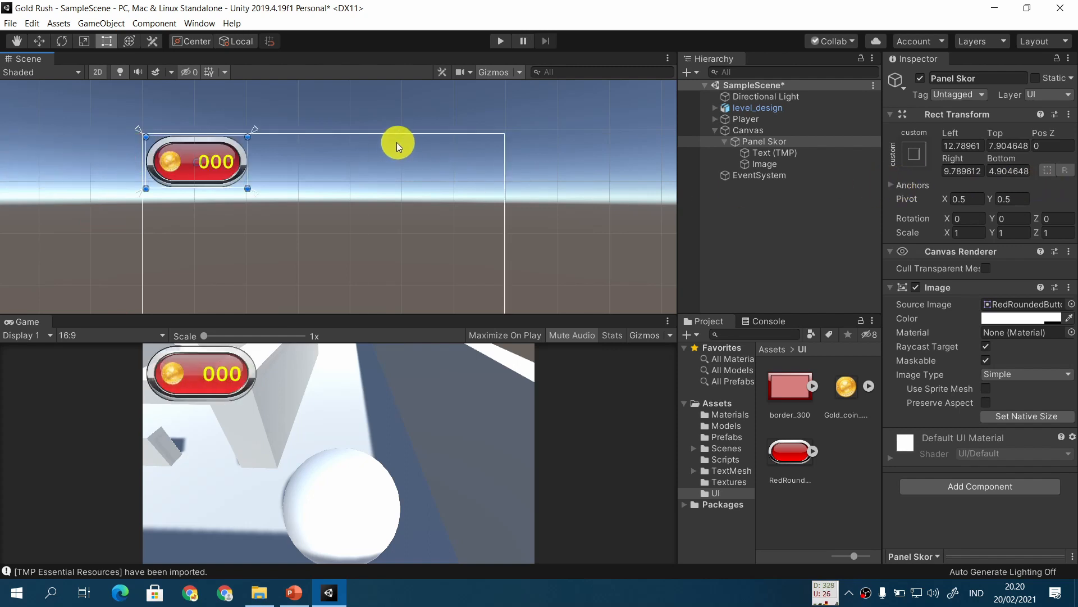
pyautogui.moveTo(389, 133); pyautogui.dragTo(417, 230)
pyautogui.moveTo(425, 288); pyautogui.dragTo(435, 133)
# Apply the middle-left anchor preset to the coin Image inside Panel Skor
pyautogui.click(771, 166)
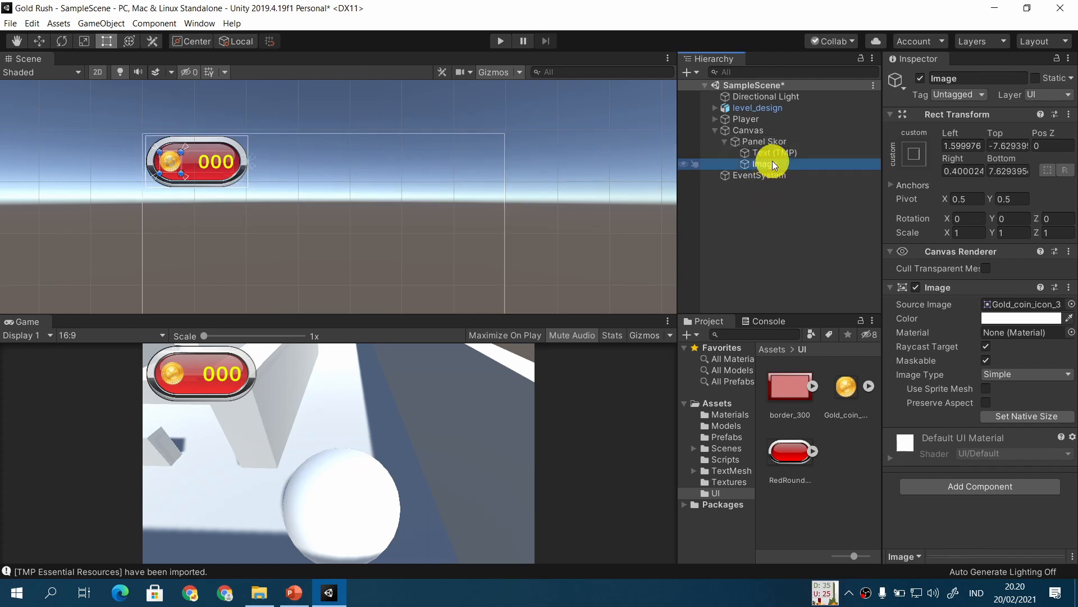
pyautogui.scroll(1, 326, 214)
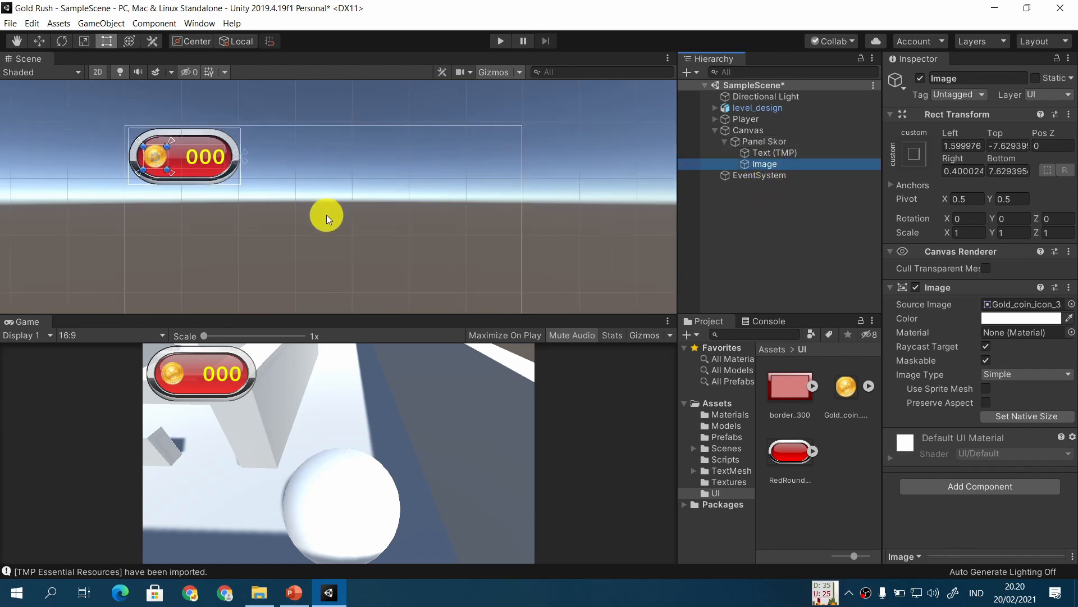
pyautogui.click(906, 154)
pyautogui.click(958, 296)
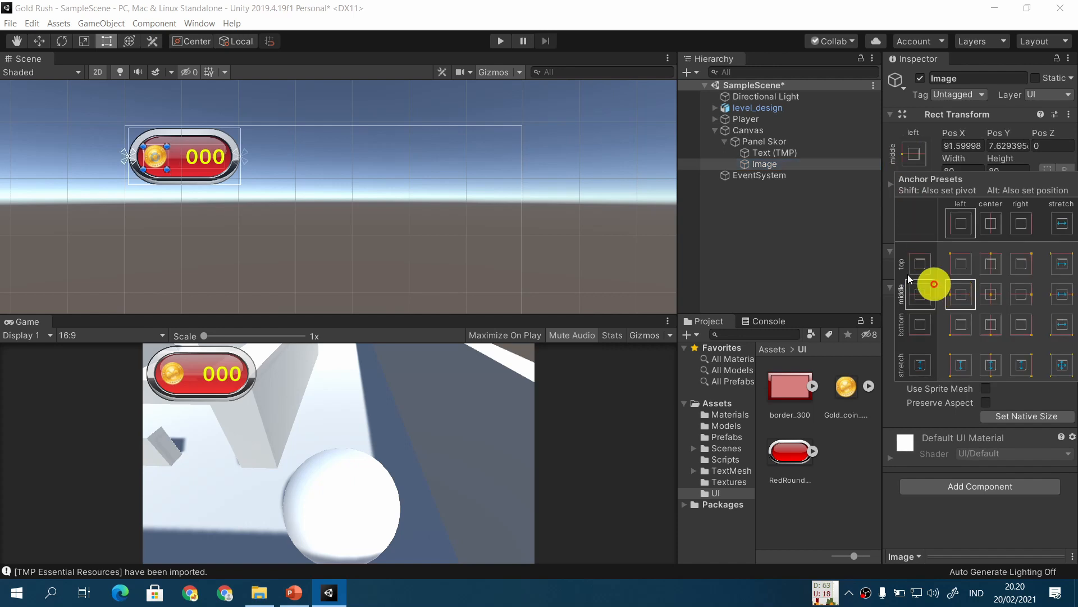
# Apply the top-left anchor preset to Panel Skor
pyautogui.click(773, 141)
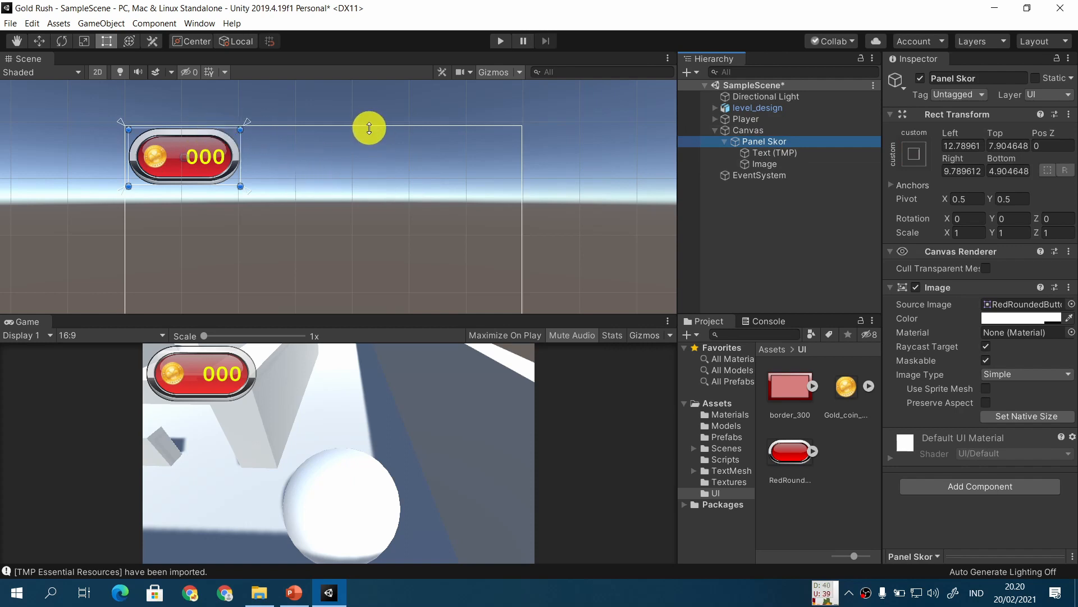
pyautogui.moveTo(366, 129); pyautogui.dragTo(380, 177)
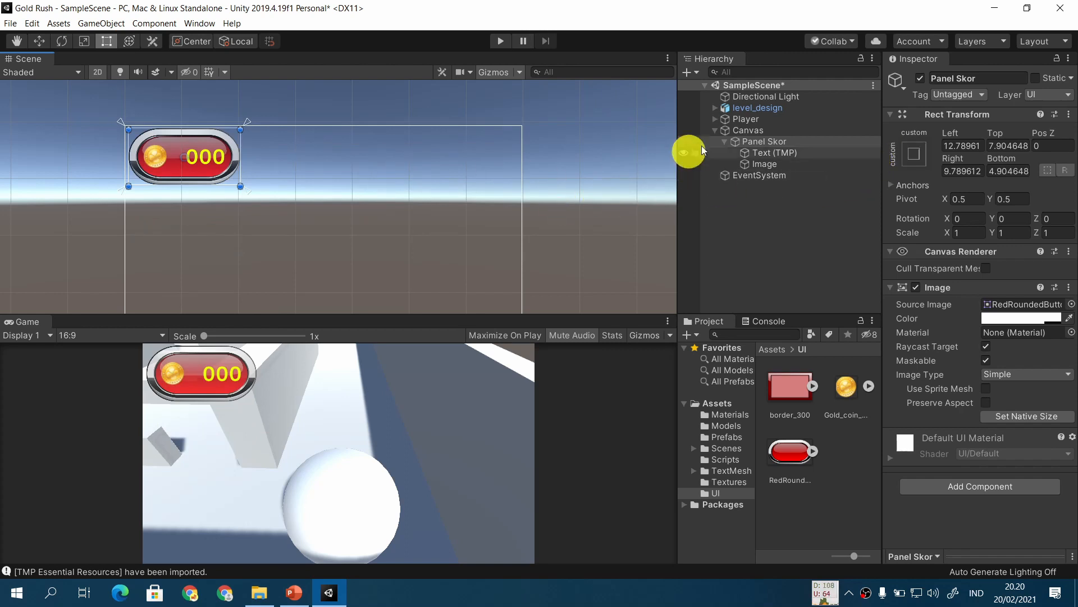
pyautogui.moveTo(479, 174); pyautogui.dragTo(391, 186)
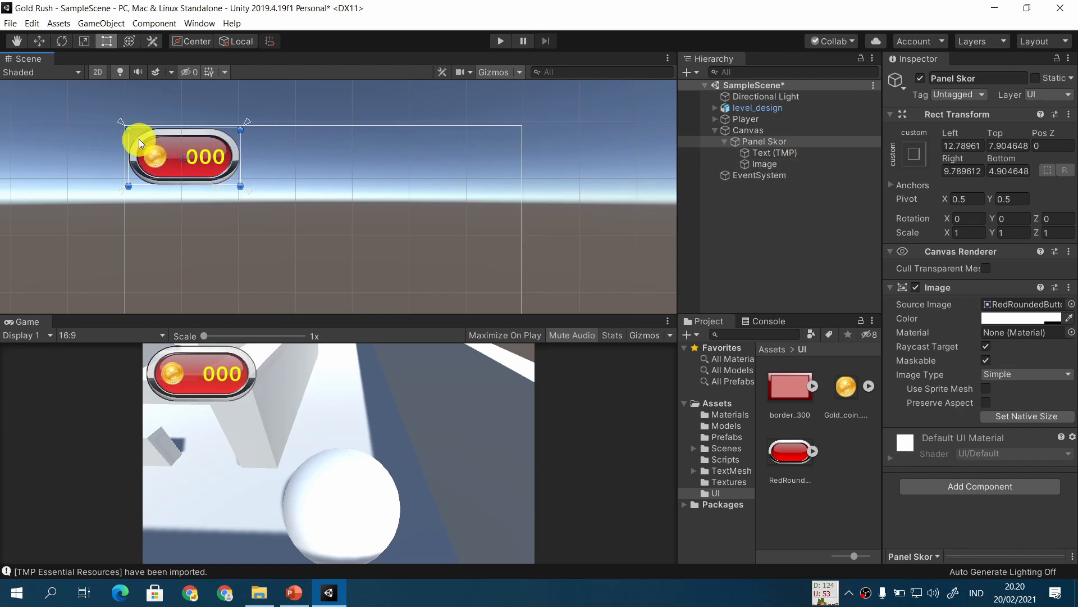
pyautogui.click(913, 155)
pyautogui.click(958, 264)
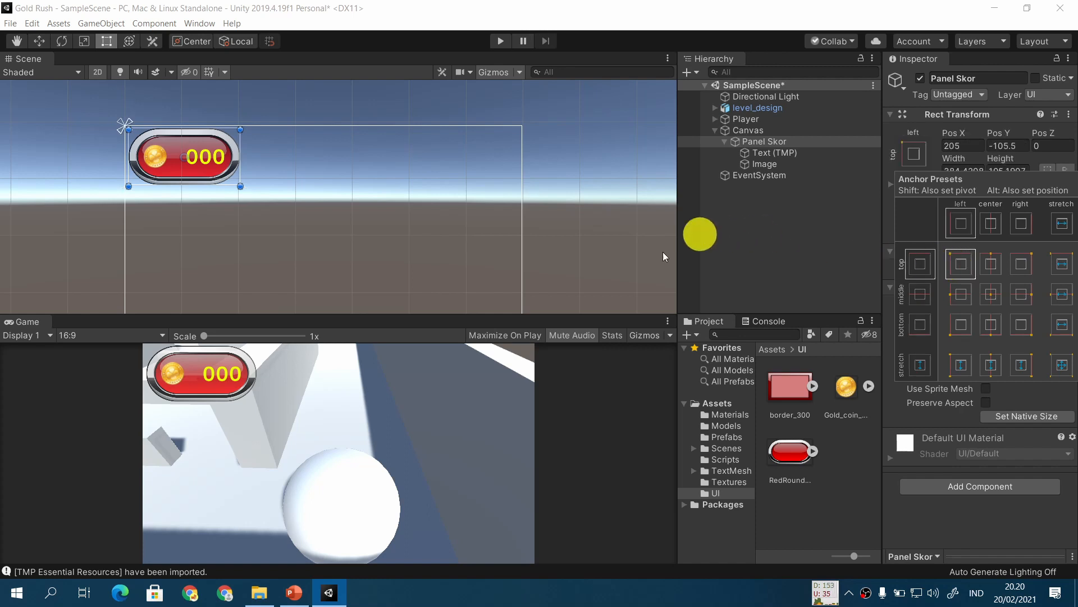
# Rename the Text (TMP) object under Panel Skor as Text Skor
pyautogui.click(783, 161)
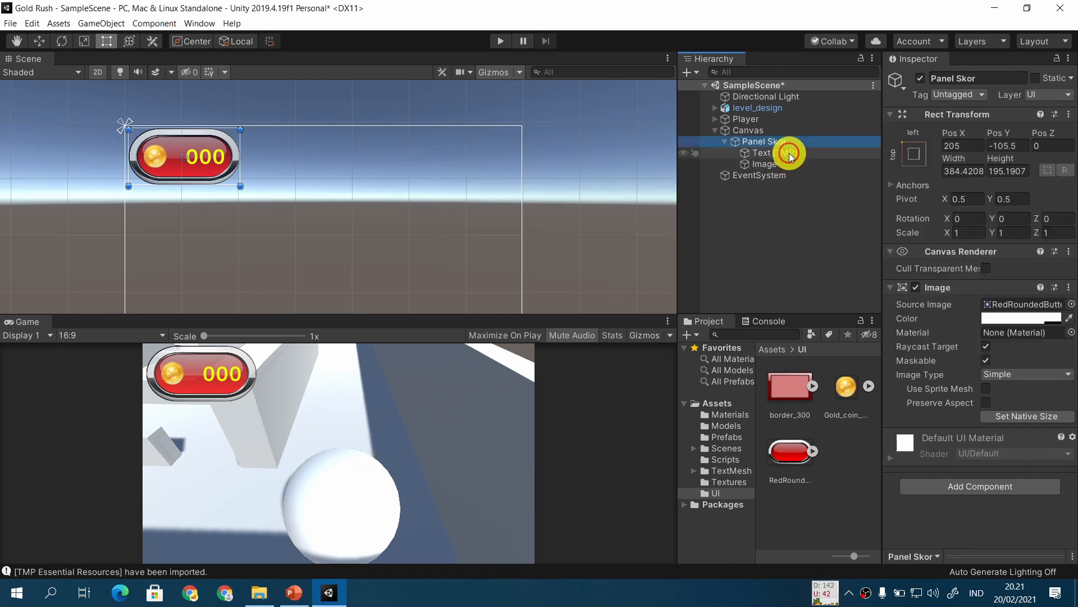
pyautogui.press('F2')
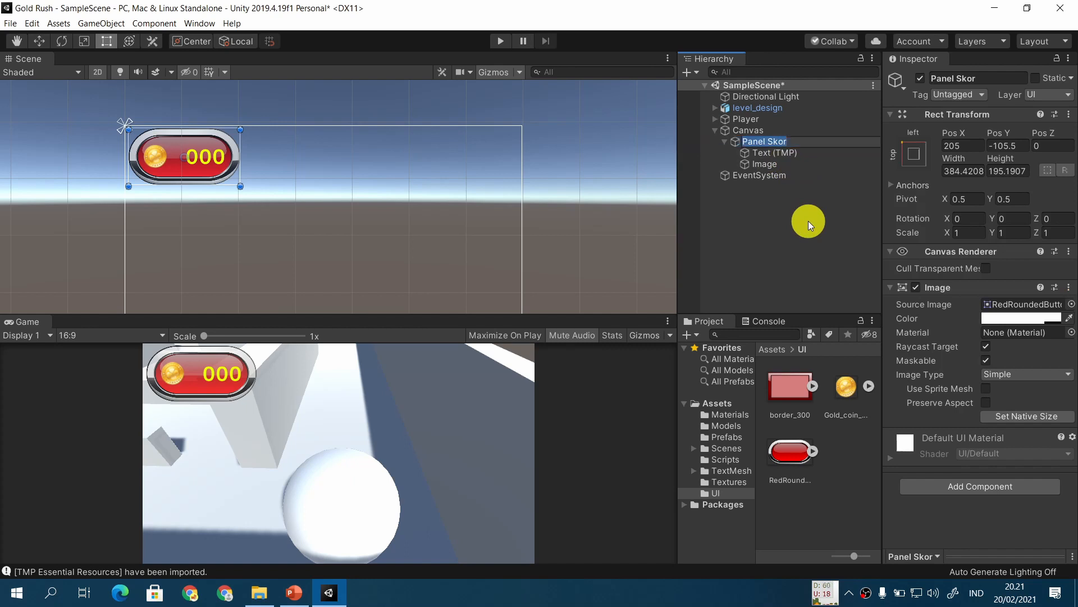
pyautogui.press('Return')
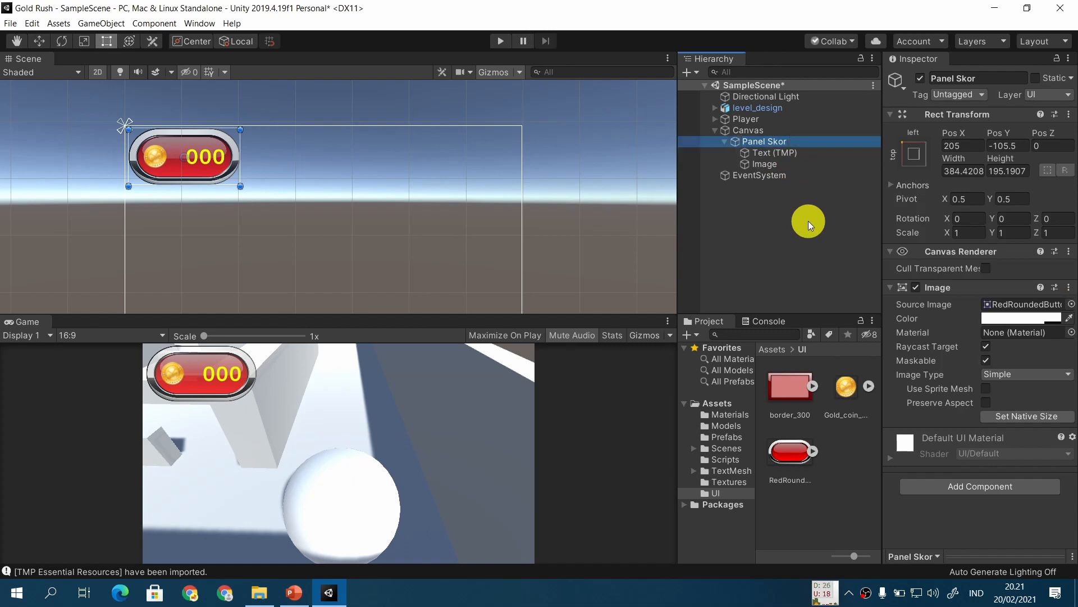
pyautogui.click(797, 152)
pyautogui.press('F2')
pyautogui.press('End')
pyautogui.press('BackSpace')
pyautogui.press('BackSpace')
pyautogui.press('BackSpace')
pyautogui.press('BackSpace')
pyautogui.press('BackSpace')
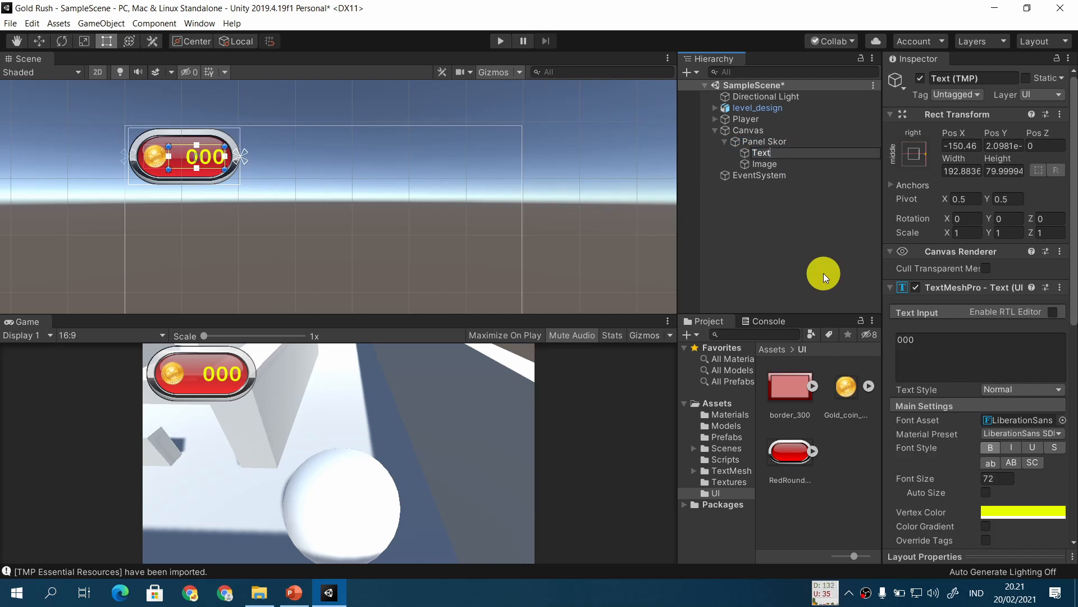
pyautogui.write('Skor')
pyautogui.press('Return')
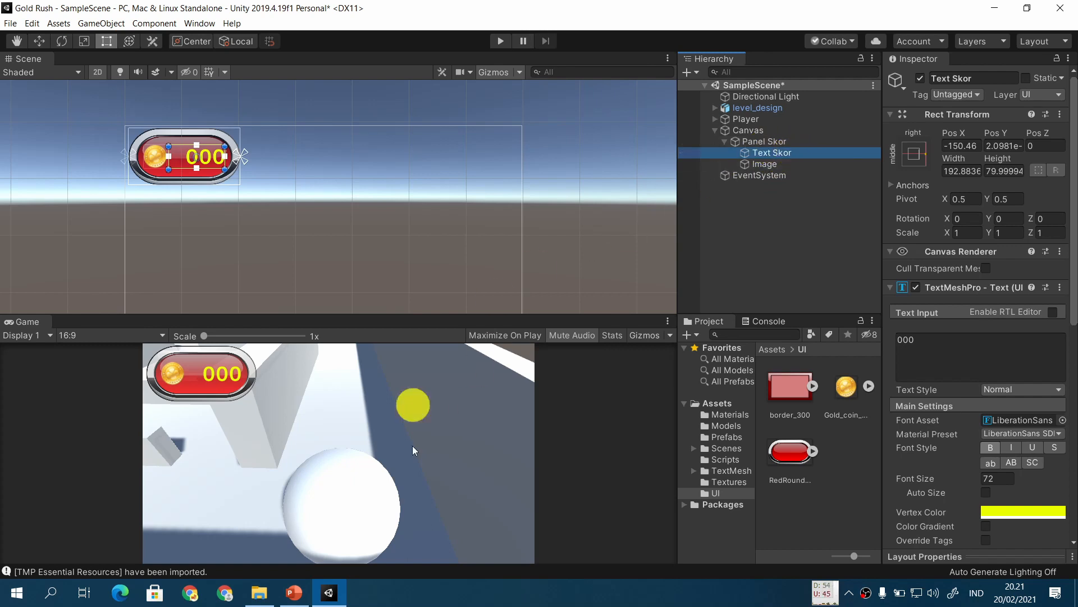
# Switch to the PowerPoint slide show and advance past the TextMeshPro slides to read the "Latihan: Panel Timer" exercise
pyautogui.click(294, 592)
pyautogui.click(402, 400)
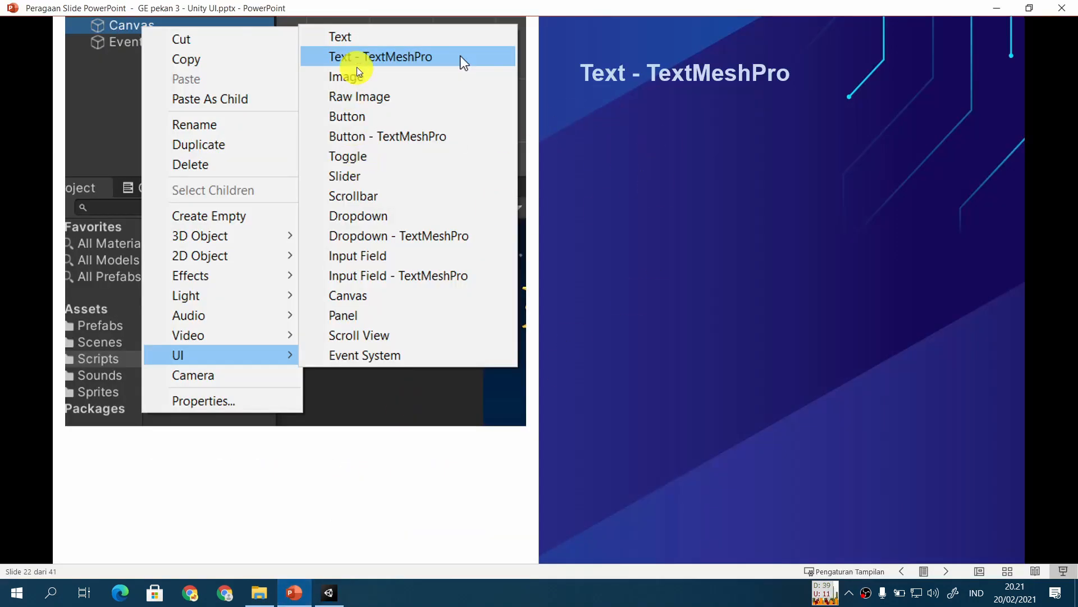
pyautogui.click(431, 165)
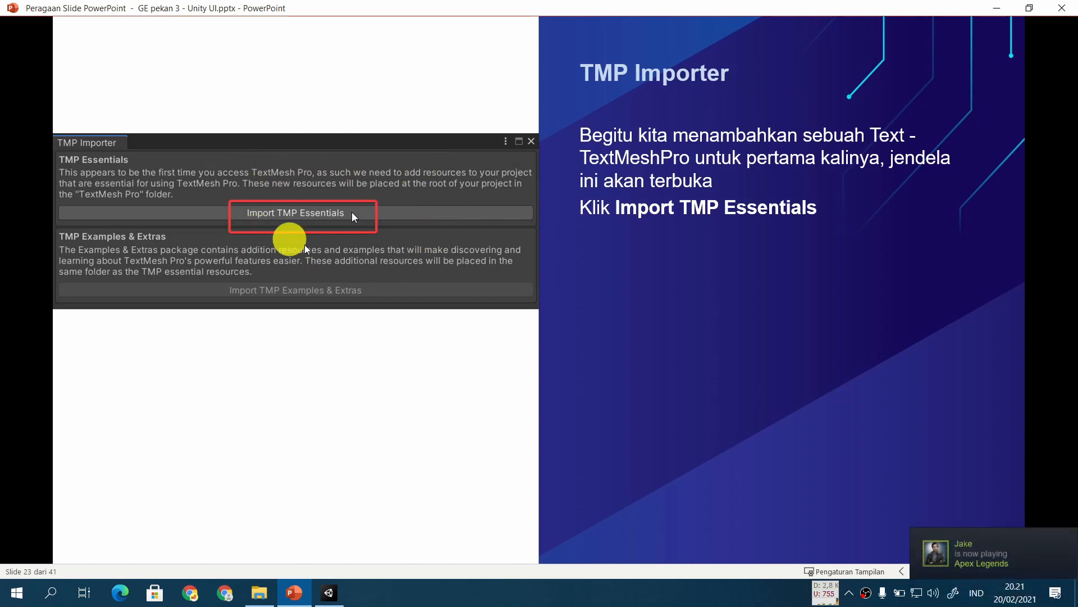
pyautogui.click(399, 244)
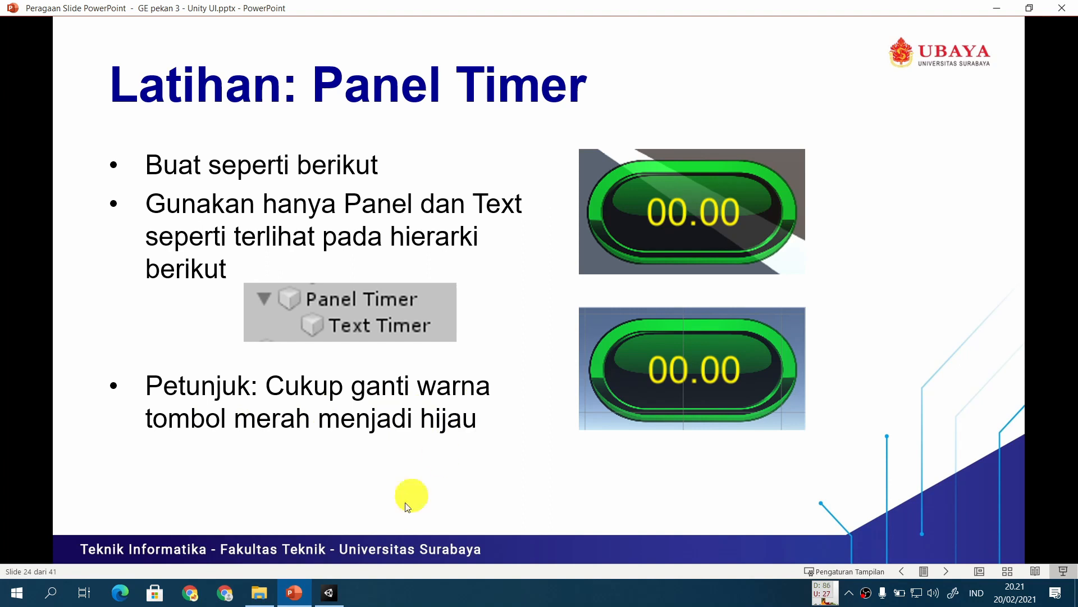
# Switch back to Unity and duplicate Panel Skor with its children under the Canvas
pyautogui.click(330, 593)
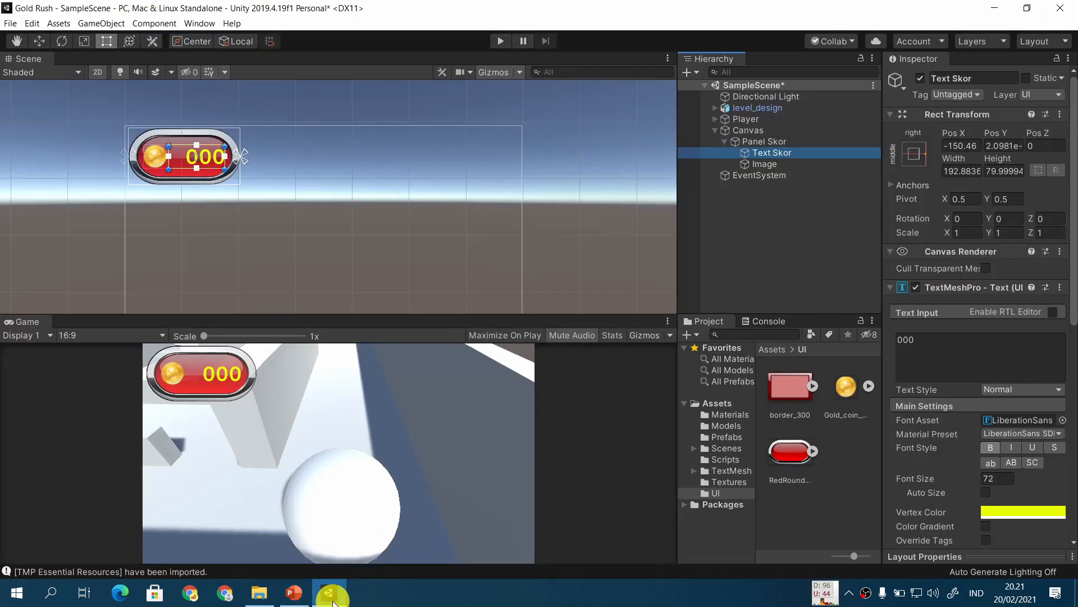
pyautogui.click(725, 142)
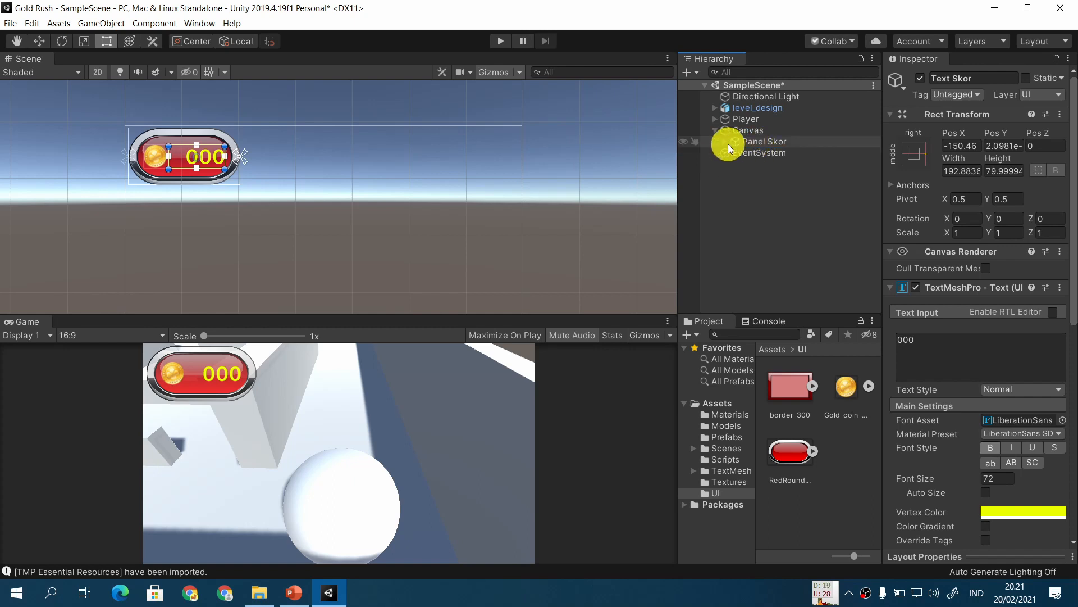
pyautogui.click(726, 142)
pyautogui.click(761, 143)
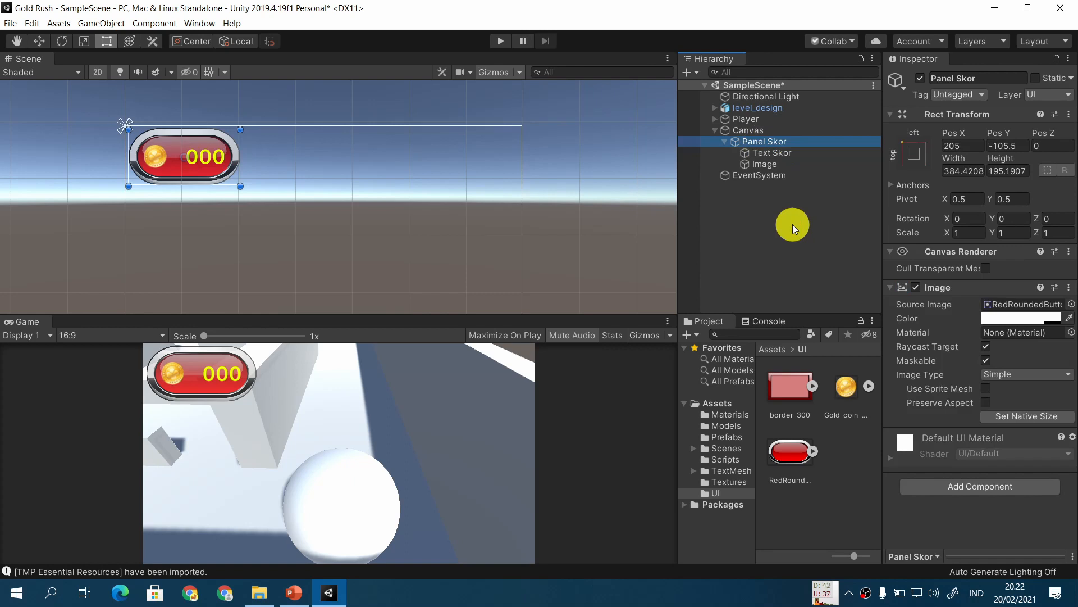
pyautogui.hotkey('ctrl', 'd')
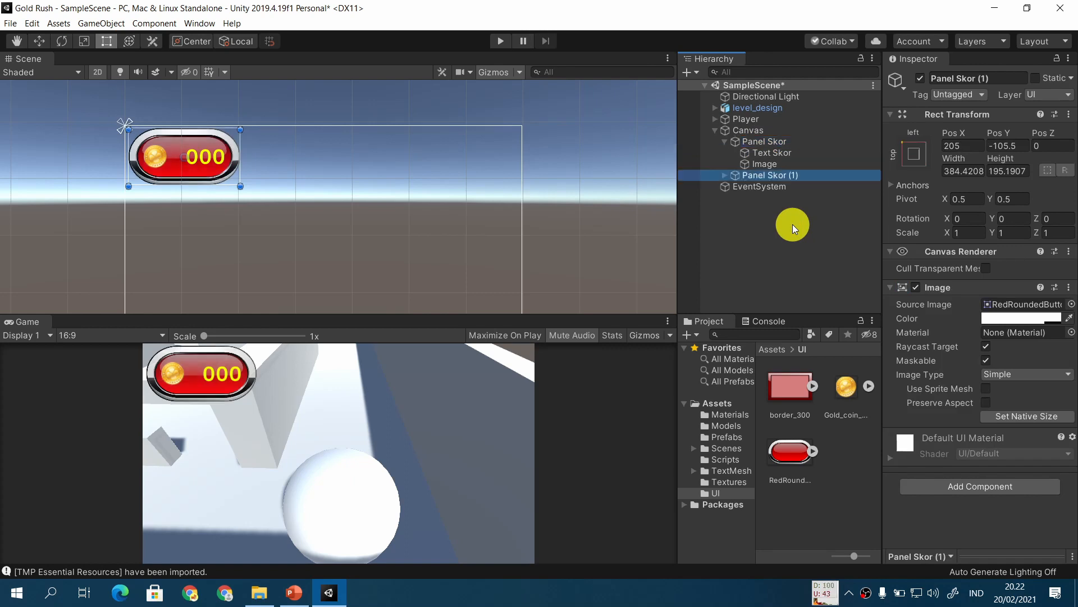
# Rename the duplicated score panel as Panel Timer
pyautogui.click(999, 79)
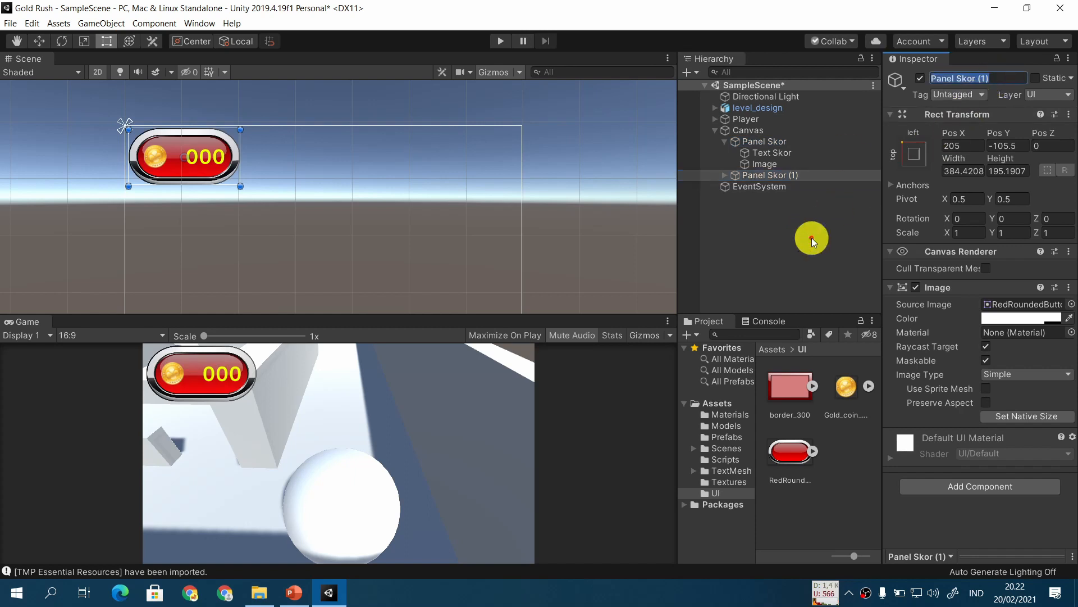
pyautogui.press('End')
pyautogui.press('BackSpace')
pyautogui.press('BackSpace')
pyautogui.press('BackSpace')
pyautogui.press('BackSpace')
pyautogui.press('BackSpace')
pyautogui.press('BackSpace')
pyautogui.press('BackSpace')
pyautogui.press('BackSpace')
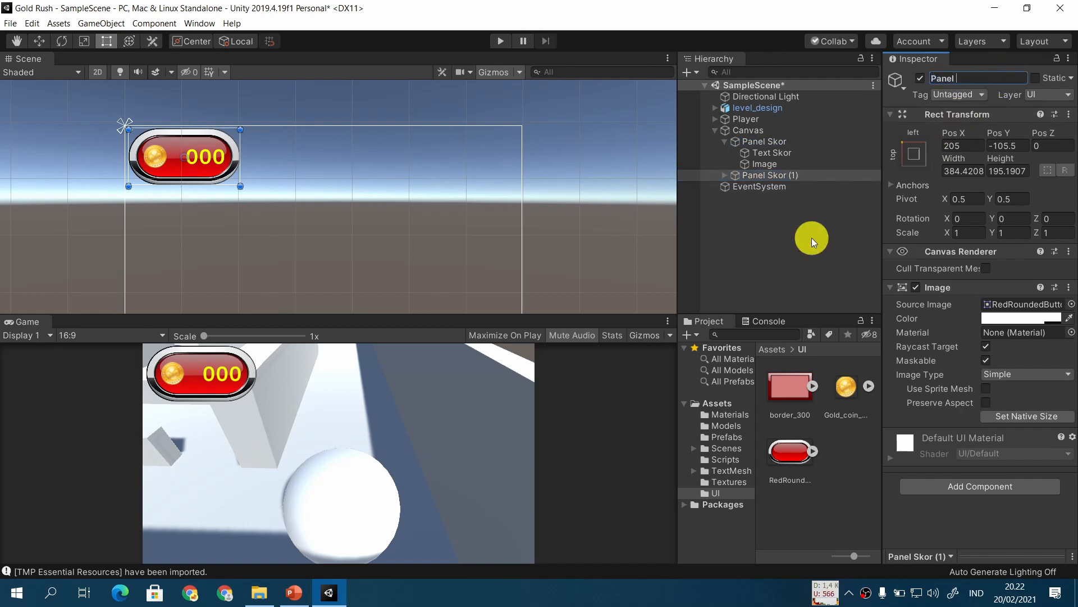
pyautogui.write('Timer')
pyautogui.press('Return')
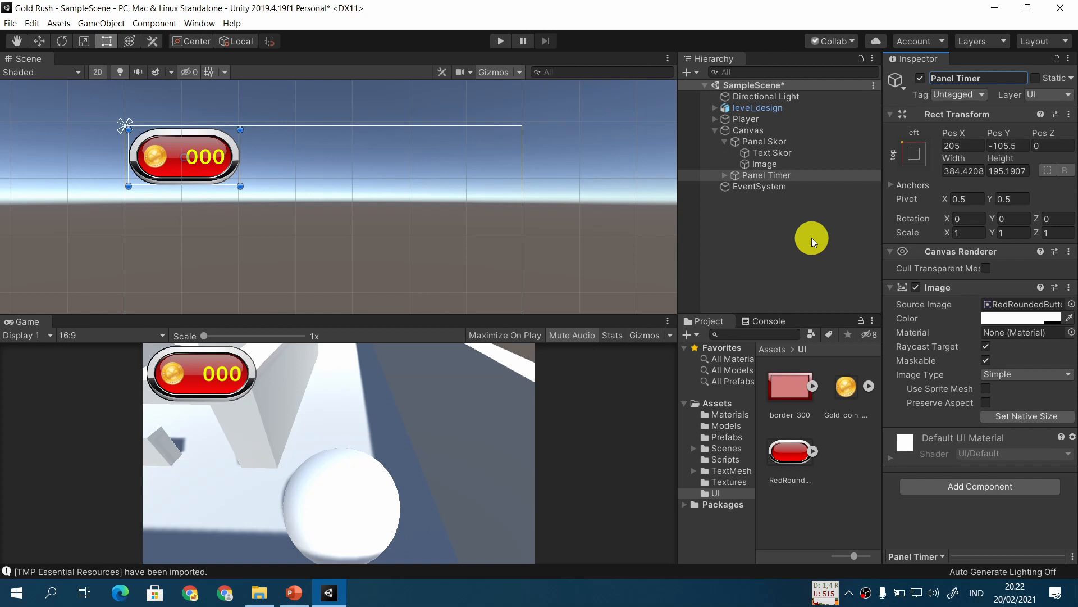
# Delete the coin Image from Panel Timer
pyautogui.click(724, 175)
pyautogui.click(759, 187)
pyautogui.click(765, 198)
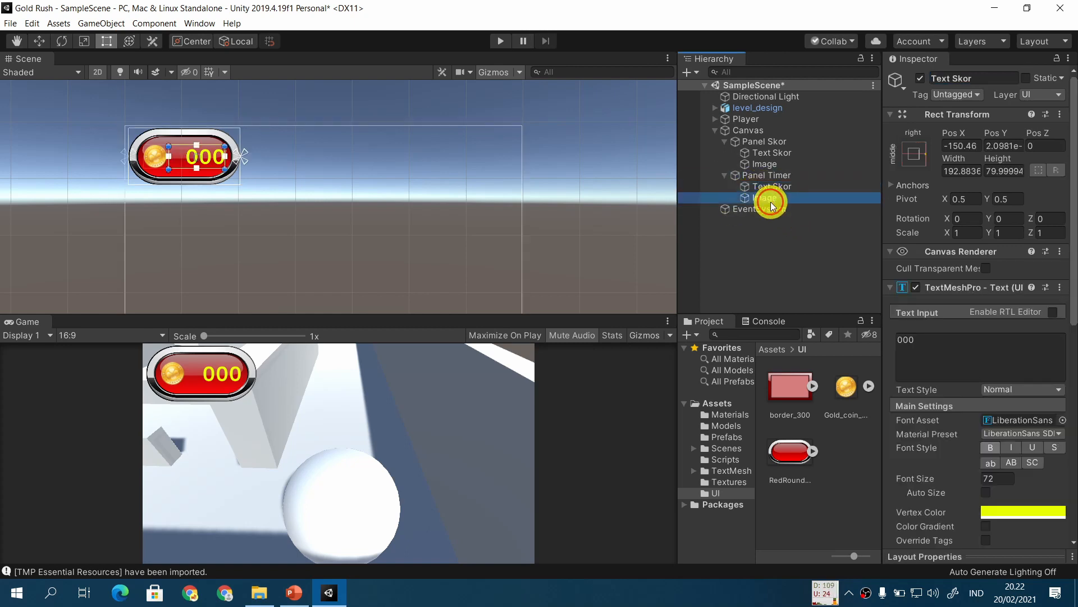
pyautogui.press('Delete')
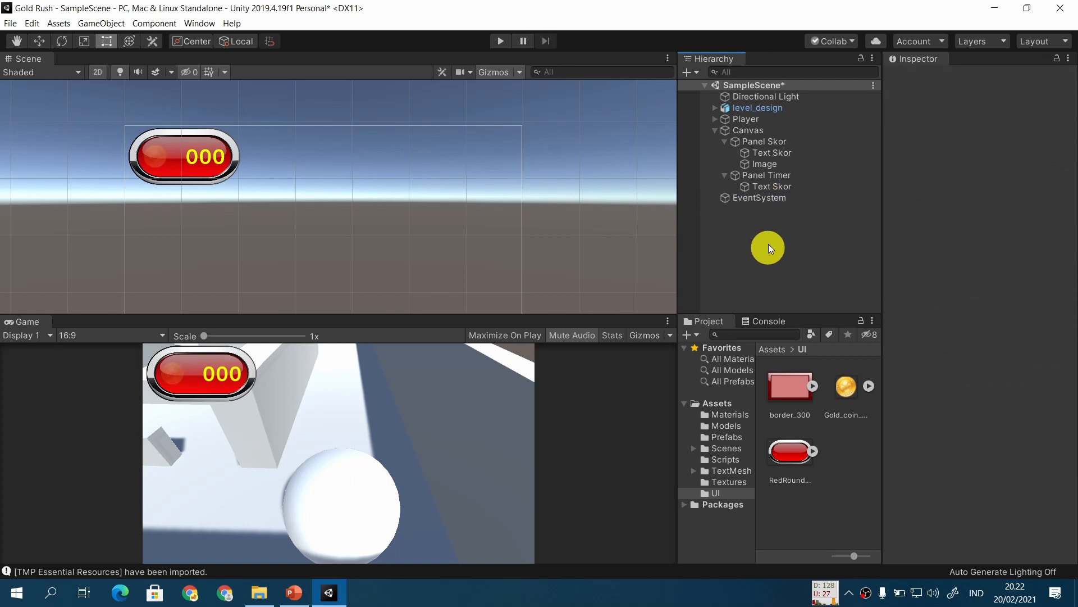
# Rename Panel Timer's text child as Text Timer
pyautogui.click(788, 189)
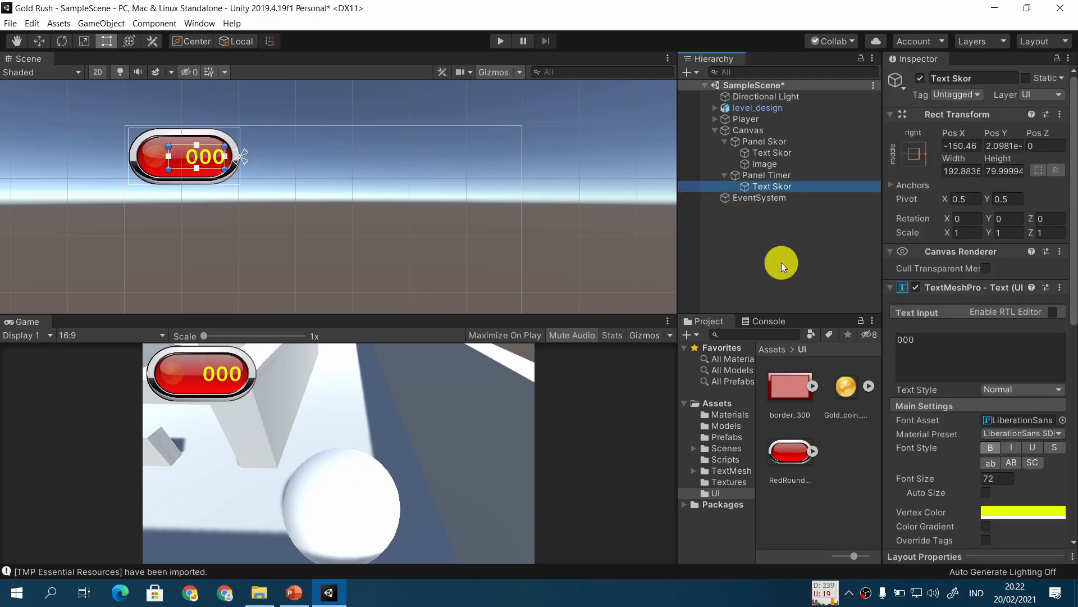
pyautogui.press('F2')
pyautogui.write('0')
pyautogui.press('BackSpace')
pyautogui.write('Text Timer')
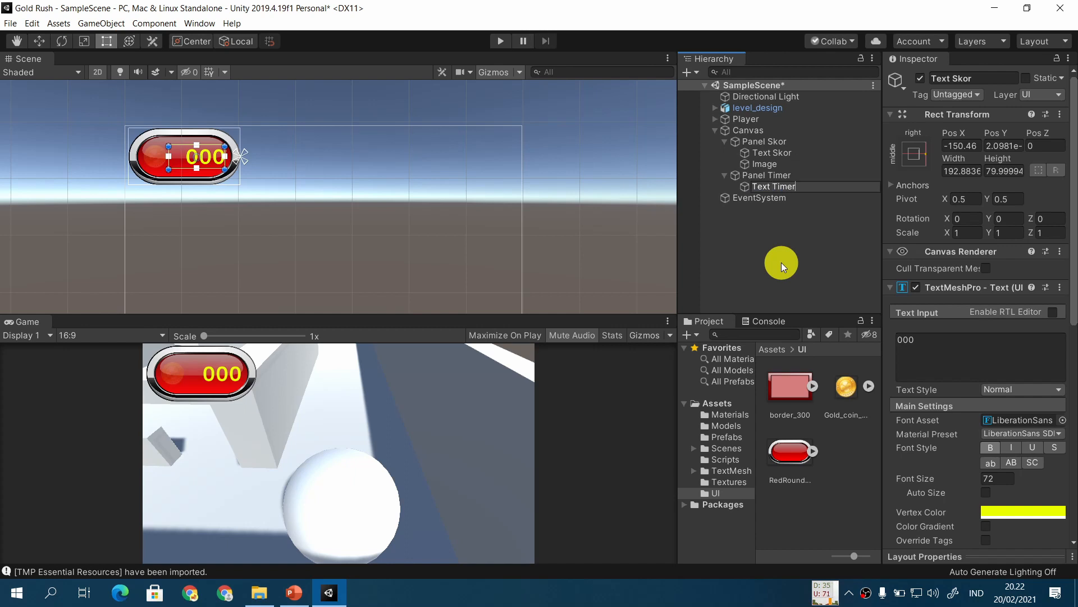
pyautogui.press('Return')
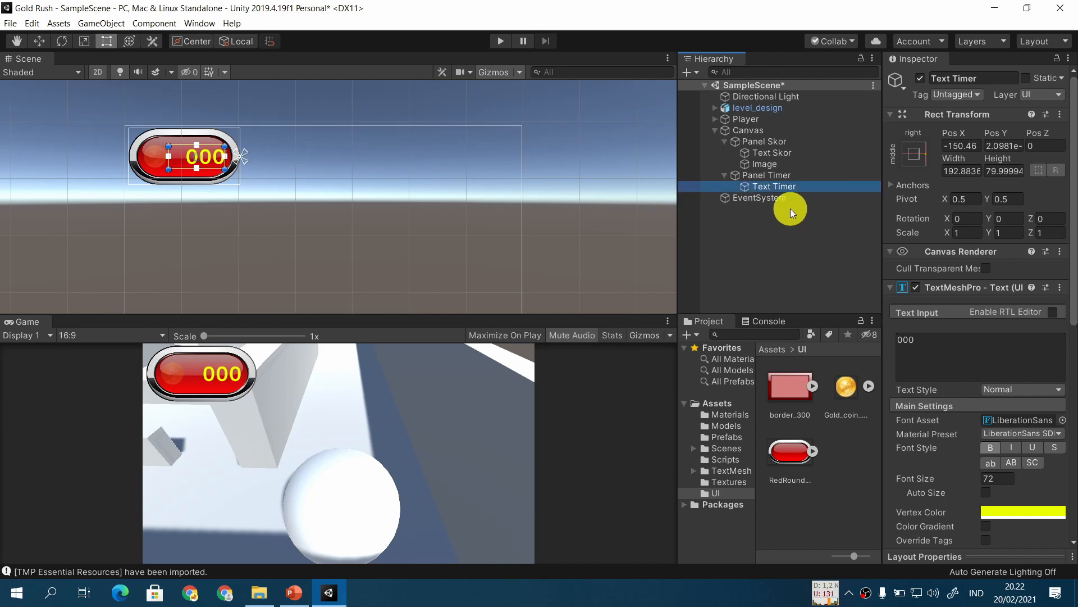
# Move Panel Timer horizontally to the upper-right corner of the canvas, at a Pos X of about 1163
pyautogui.click(796, 178)
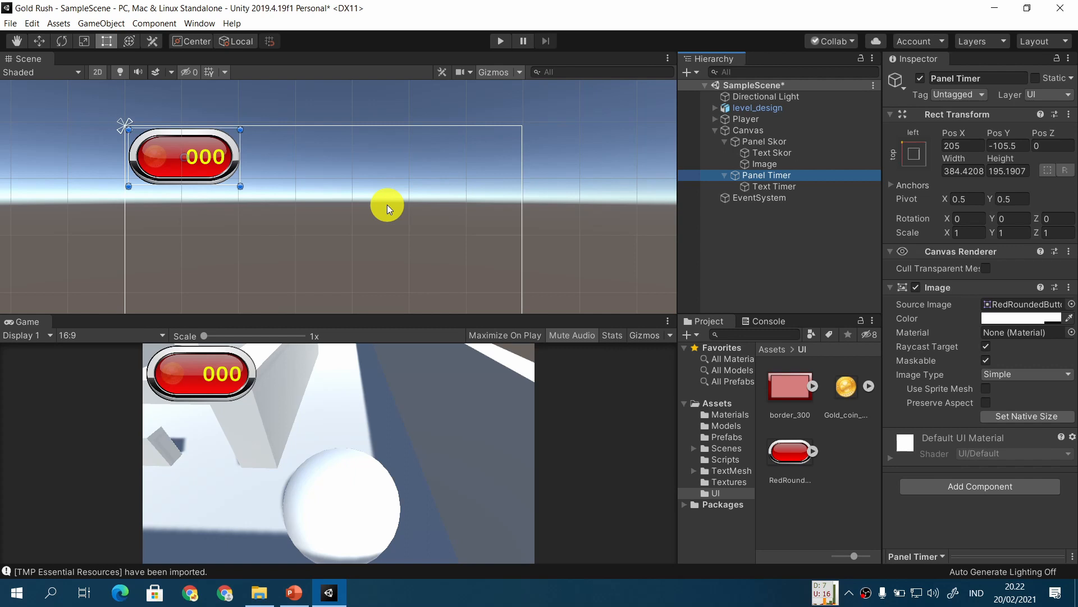
pyautogui.press('w')
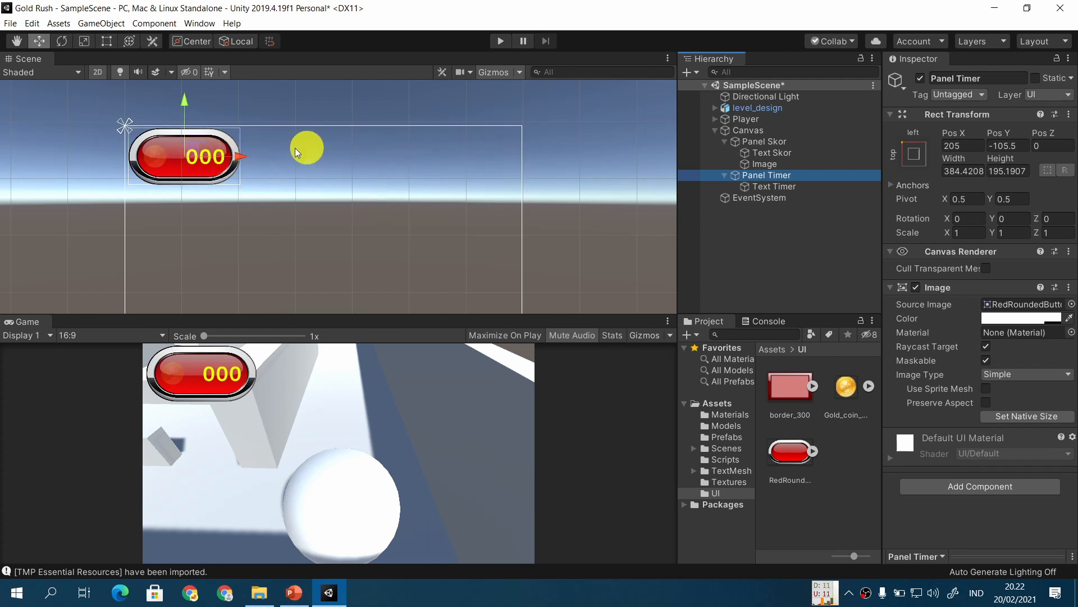
pyautogui.moveTo(237, 158); pyautogui.dragTo(519, 169)
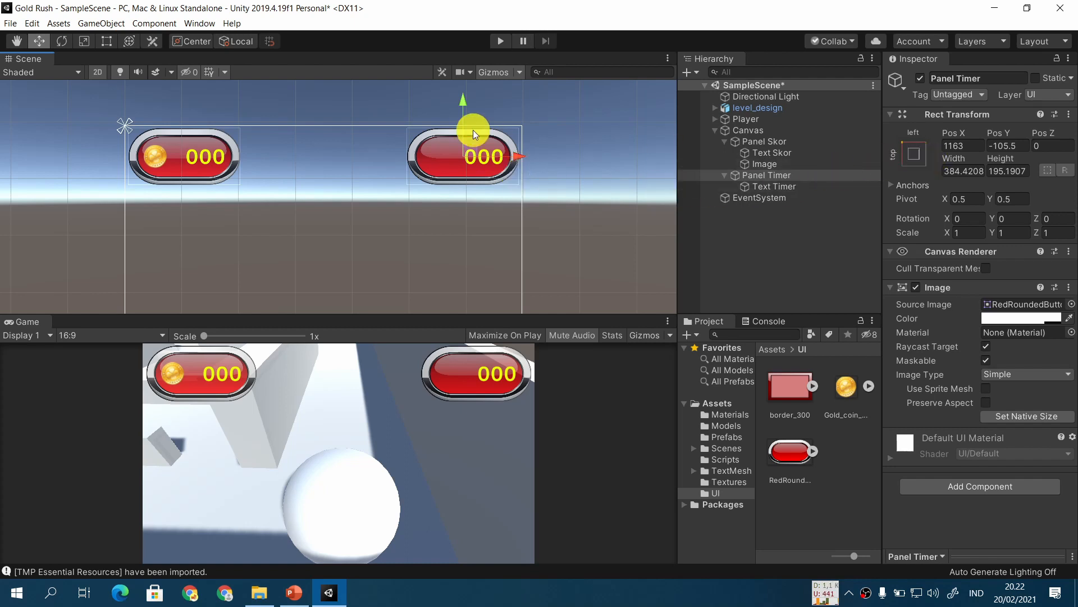
# Anchor Panel Timer to the top right of the canvas
pyautogui.press('t')
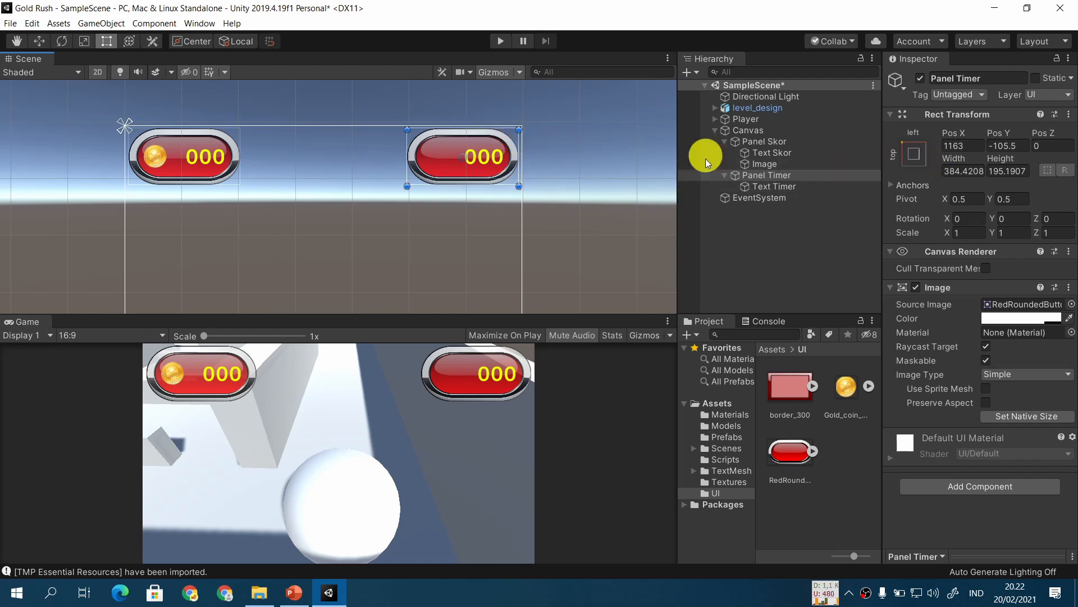
pyautogui.click(914, 153)
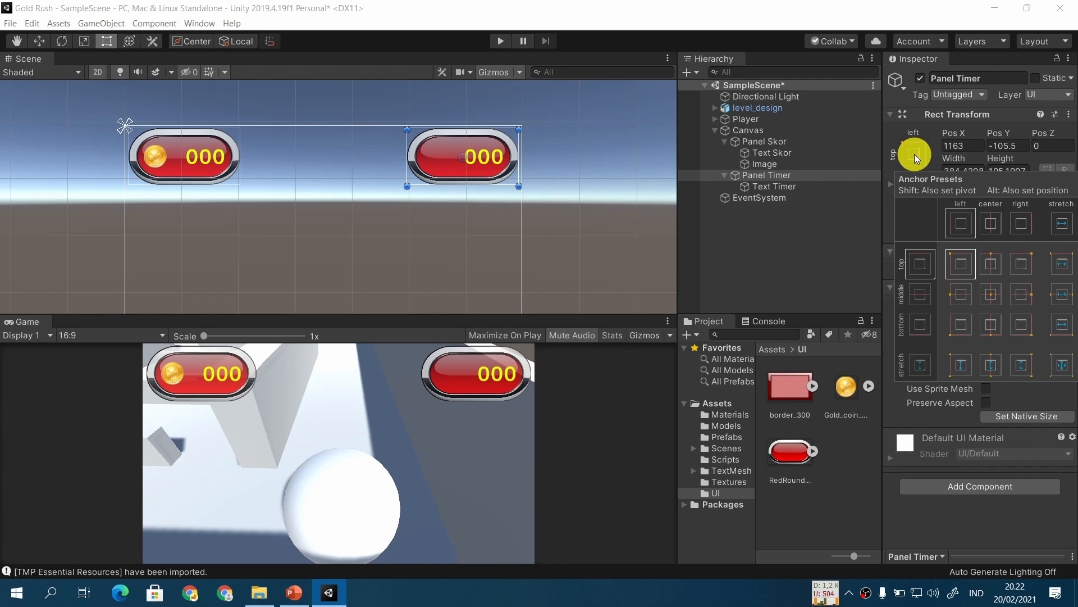
pyautogui.click(1021, 263)
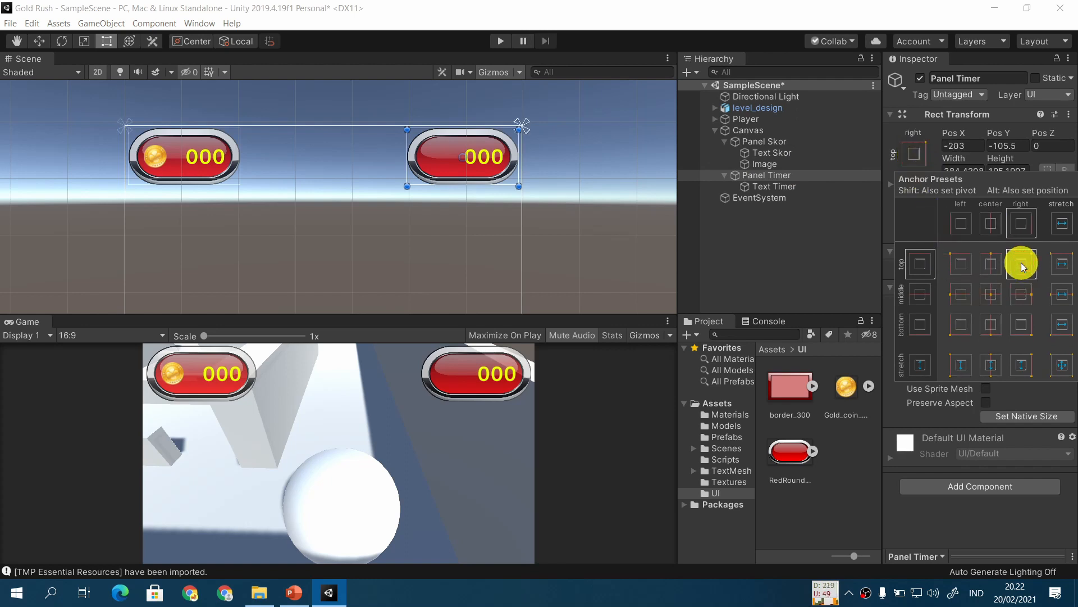
# Widen Text Timer leftward to a width of about 269 and anchor it to the middle centre of its panel
pyautogui.click(780, 188)
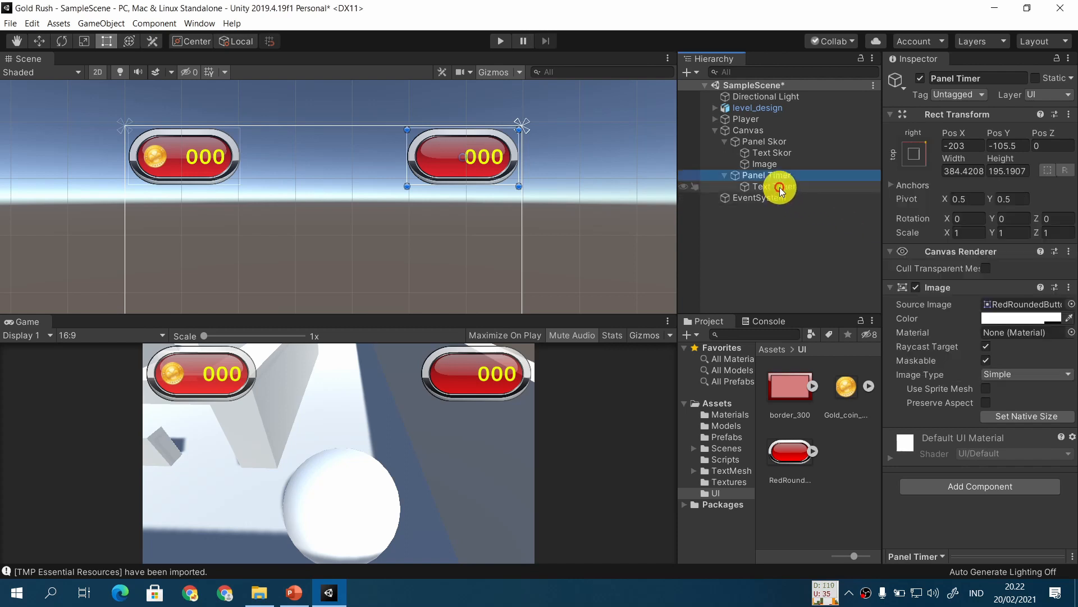
pyautogui.click(770, 190)
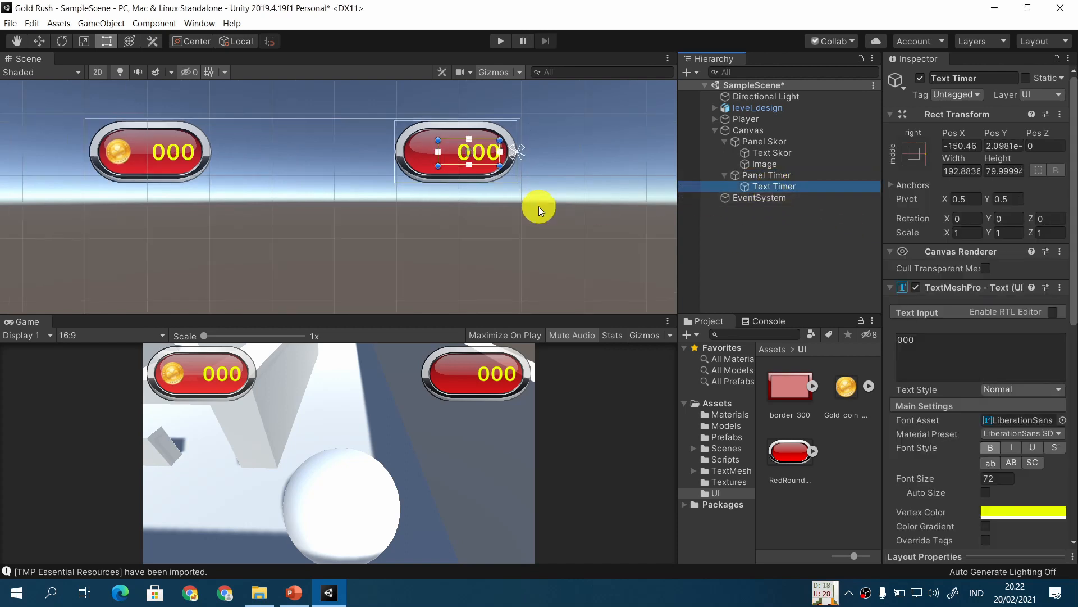
pyautogui.scroll(3, 538, 207)
pyautogui.moveTo(461, 197); pyautogui.dragTo(444, 250, button='middle')
pyautogui.moveTo(406, 178); pyautogui.dragTo(367, 177)
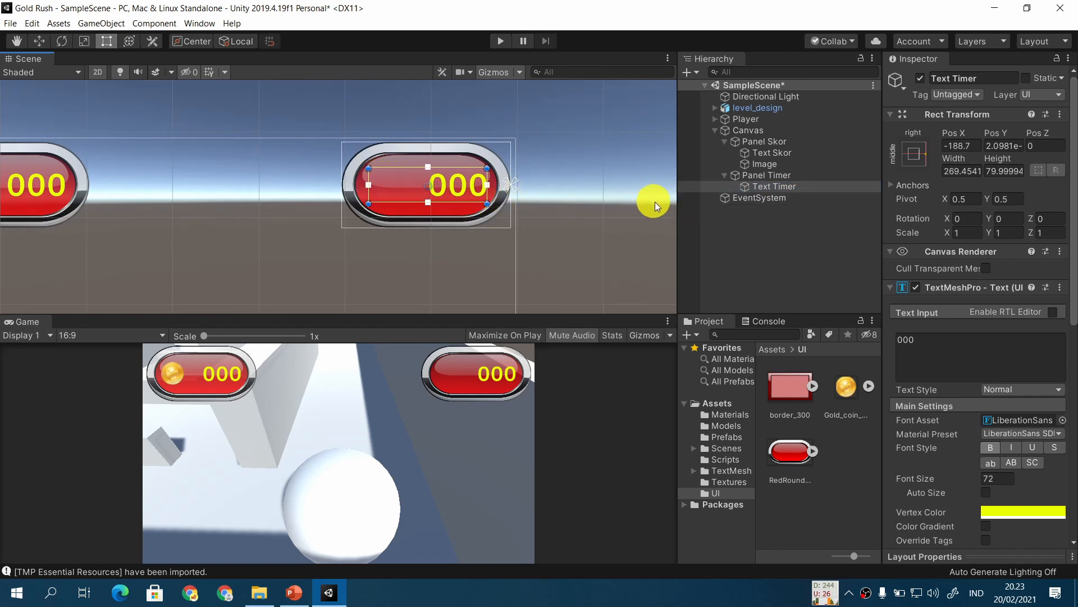
pyautogui.click(914, 153)
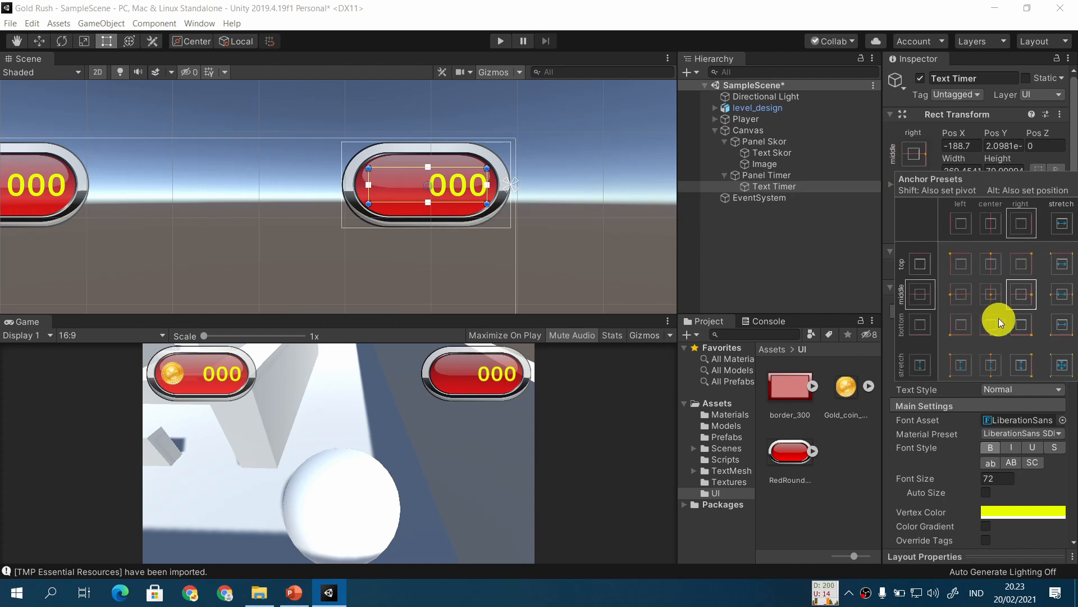
pyautogui.click(991, 294)
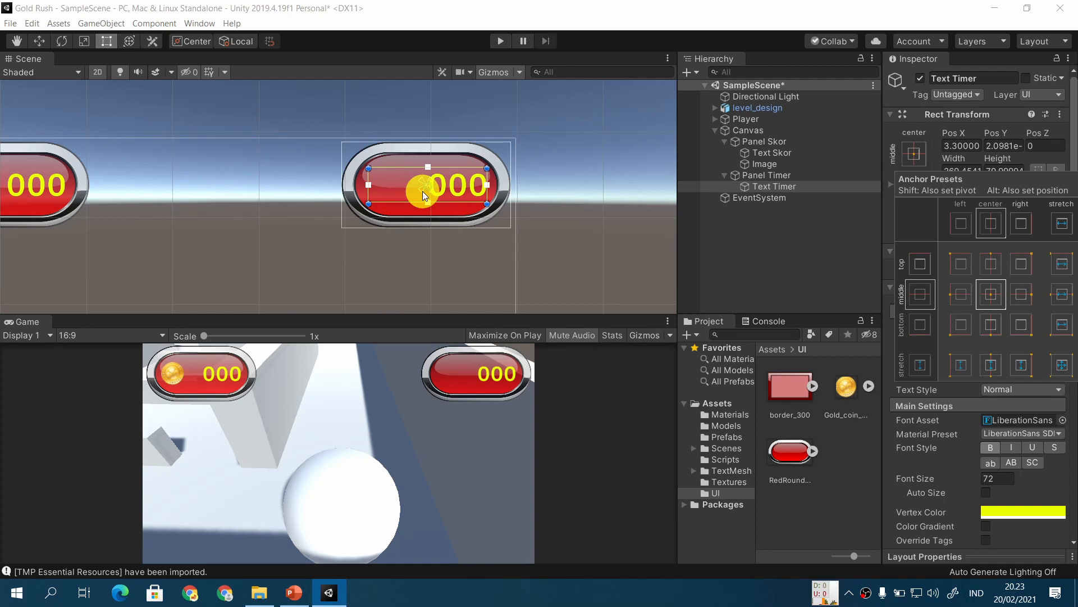
# Tint Panel Timer's image a saturated green
pyautogui.click(800, 174)
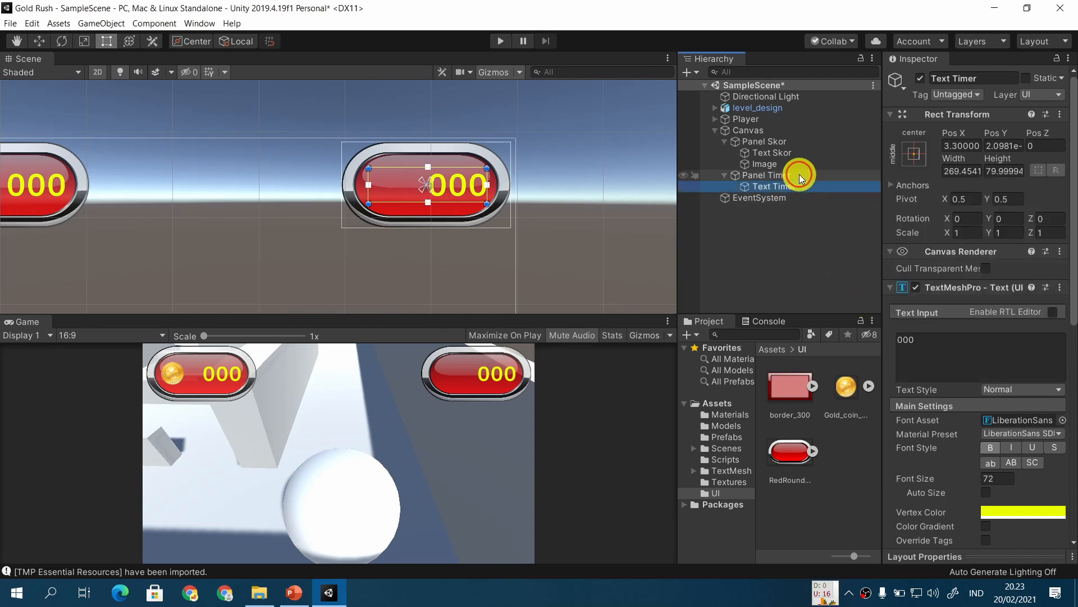
pyautogui.click(800, 176)
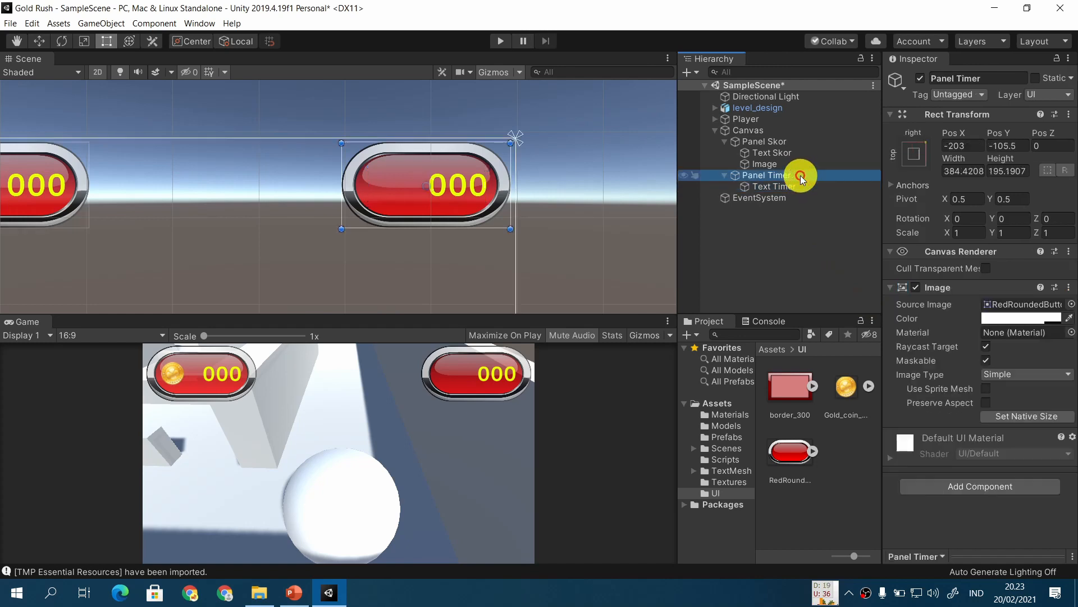
pyautogui.click(1050, 318)
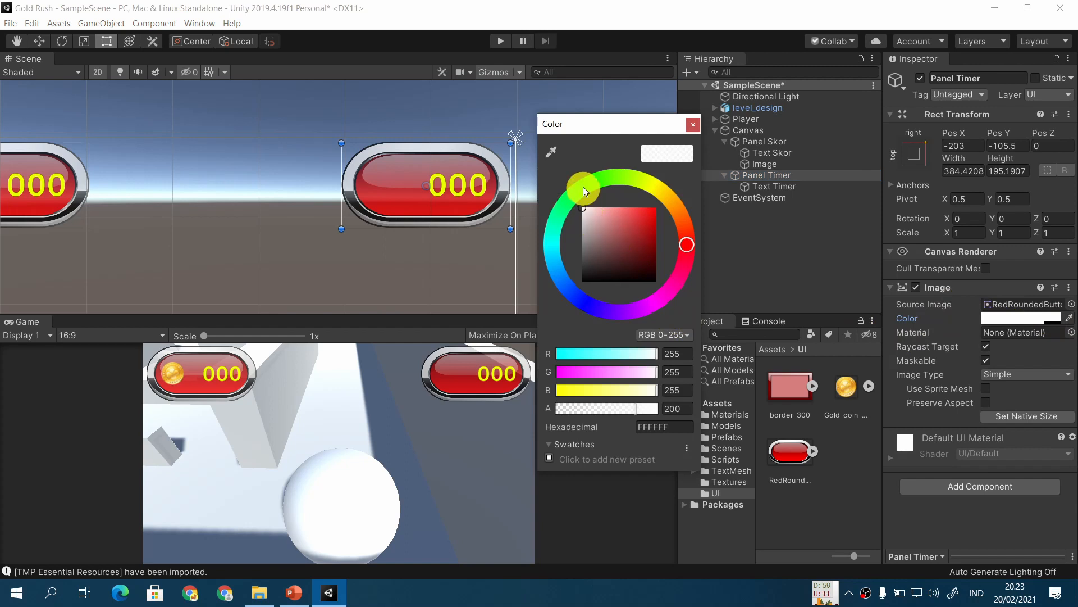
pyautogui.click(584, 186)
pyautogui.click(600, 220)
pyautogui.moveTo(601, 223)
pyautogui.mouseDown()
pyautogui.moveTo(633, 237)
pyautogui.moveTo(639, 222)
pyautogui.moveTo(639, 237)
pyautogui.moveTo(645, 220)
pyautogui.mouseUp()
pyautogui.click(693, 125)
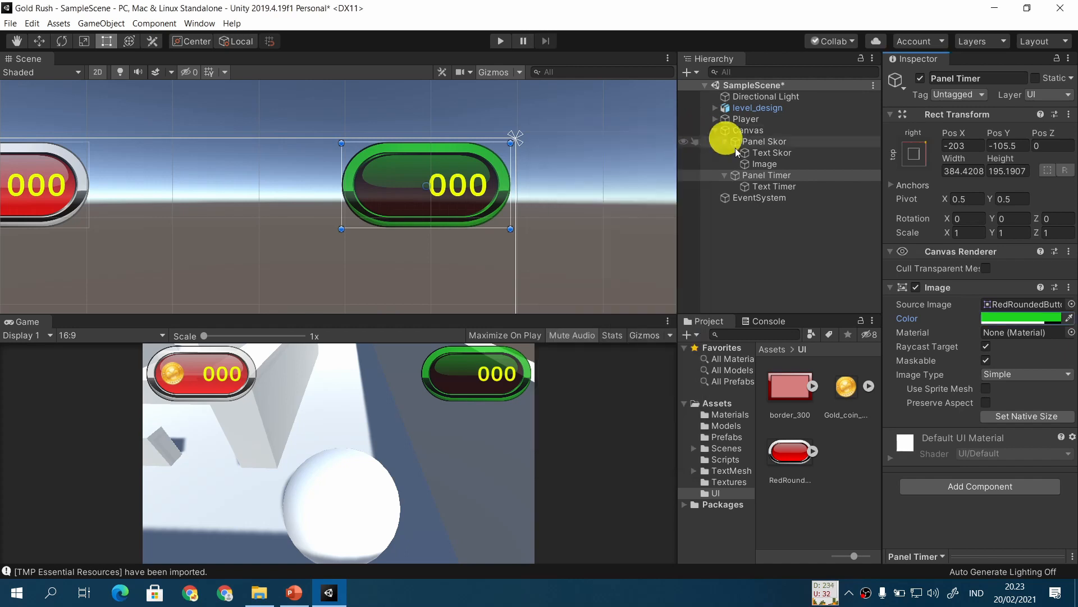
# Set Text Timer's text to 00.00 and centre it horizontally
pyautogui.click(791, 189)
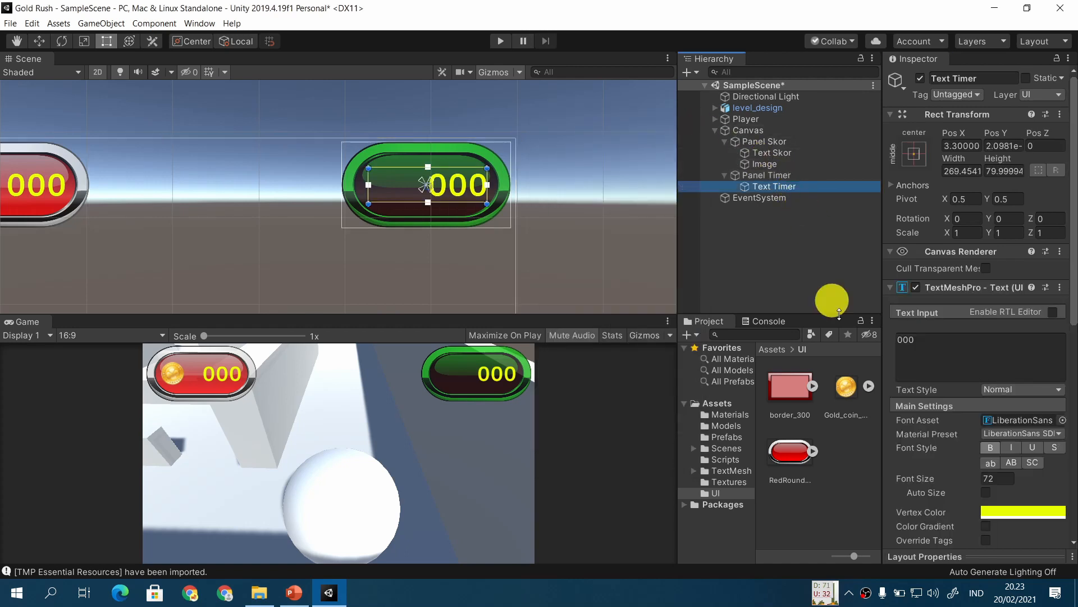
pyautogui.scroll(-5, 952, 400)
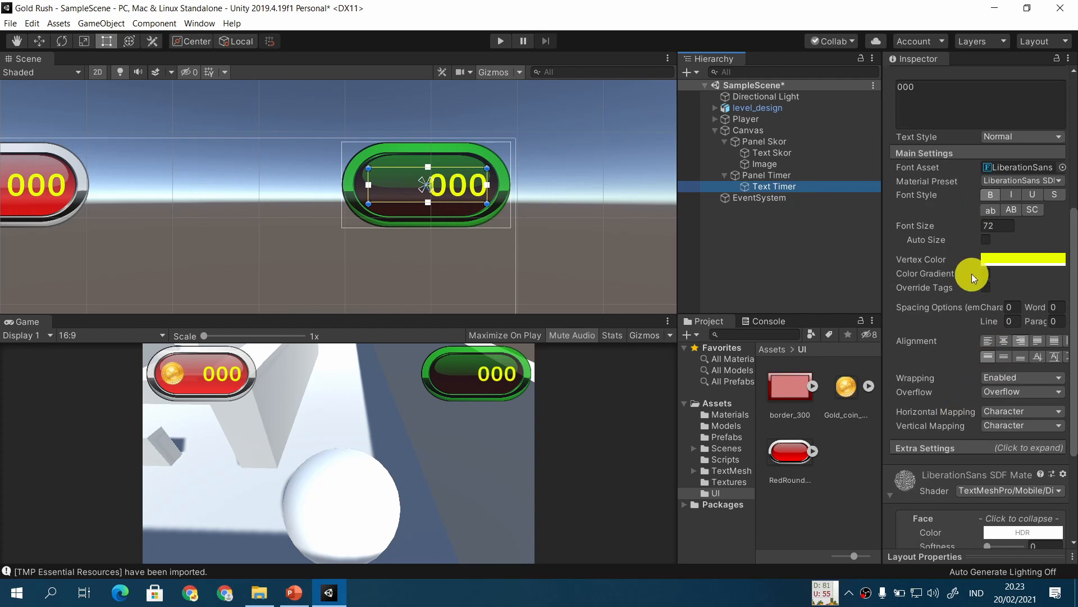
pyautogui.scroll(2, 969, 264)
pyautogui.click(959, 220)
pyautogui.write('00.00')
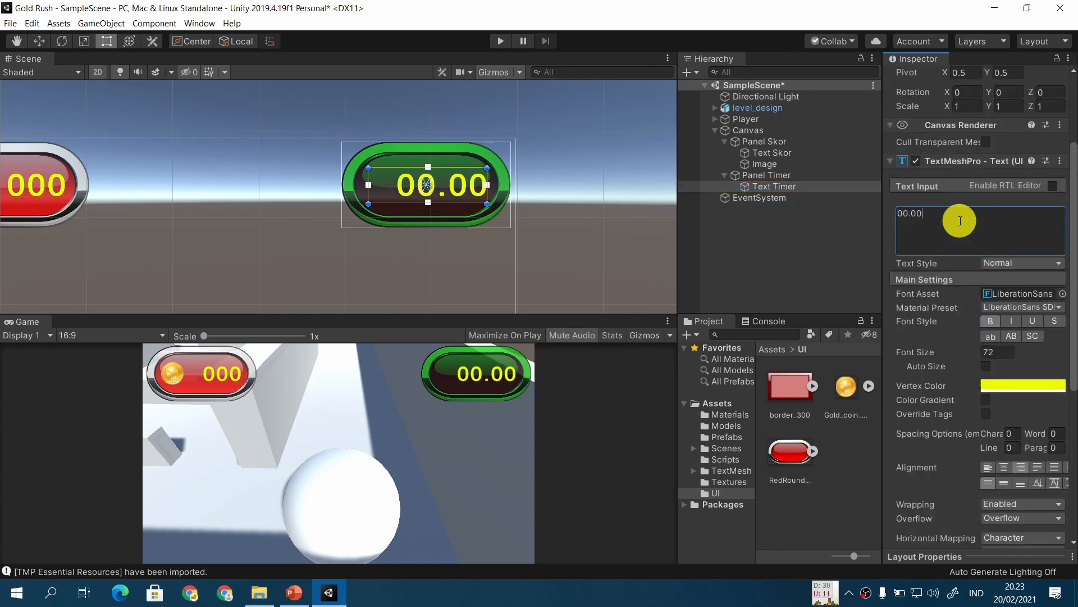
pyautogui.click(1003, 467)
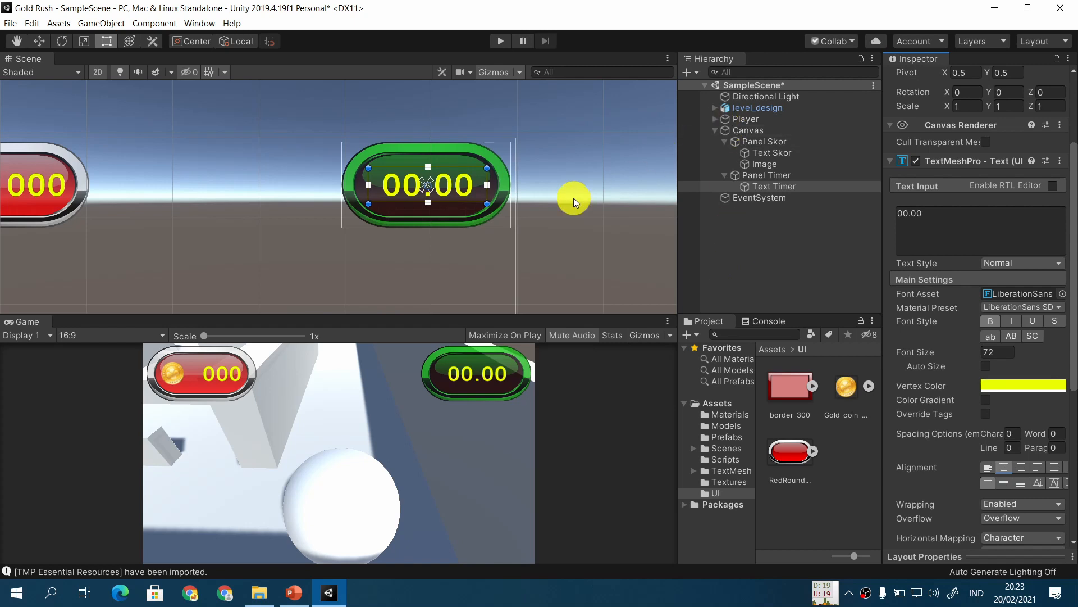
# Save the scene, then run the game briefly to check the score and timer panels and stop it
pyautogui.hotkey('ctrl', 's')
pyautogui.moveTo(224, 240); pyautogui.dragTo(373, 236, button='middle')
pyautogui.scroll(-4, 380, 278)
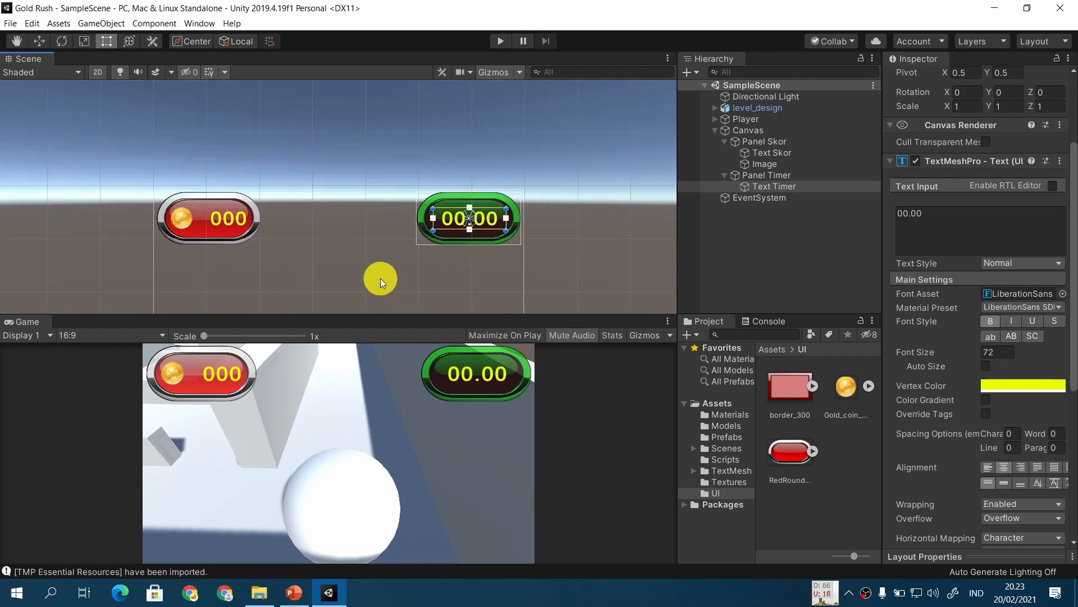
pyautogui.moveTo(373, 285); pyautogui.dragTo(374, 179, button='middle')
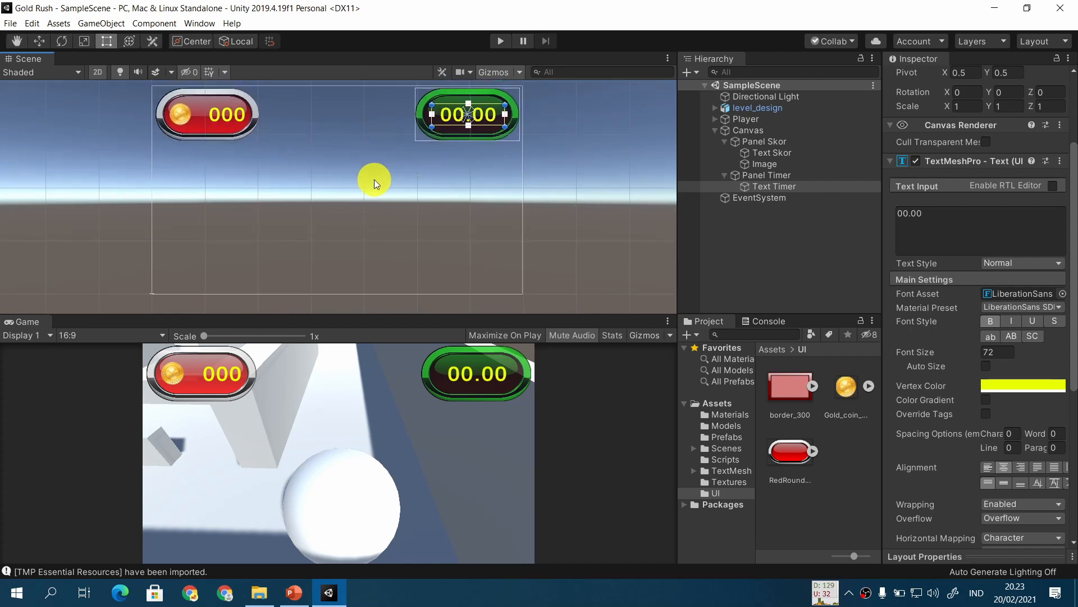
pyautogui.click(499, 42)
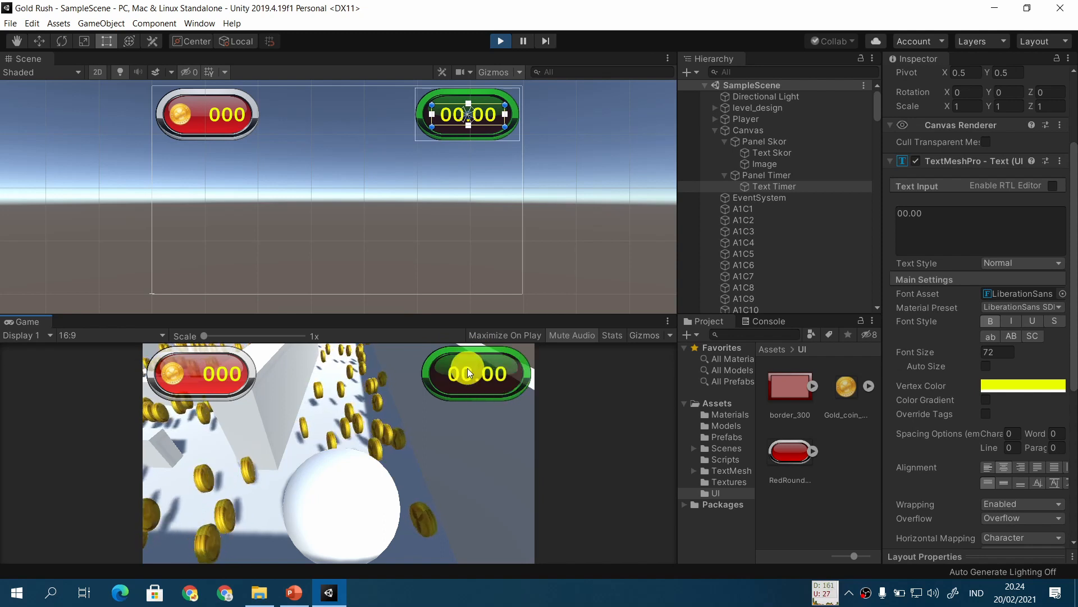
pyautogui.click(500, 41)
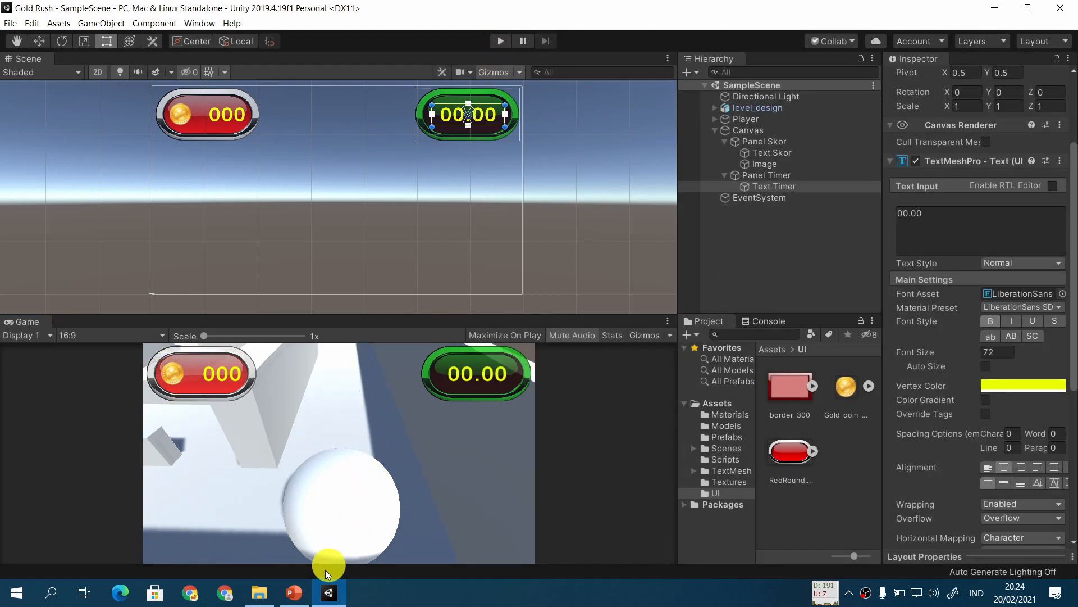
# Switch to the PowerPoint slideshow and advance to the section slide "03 PEMROGRAMAN UI"
pyautogui.click(295, 591)
pyautogui.click(562, 499)
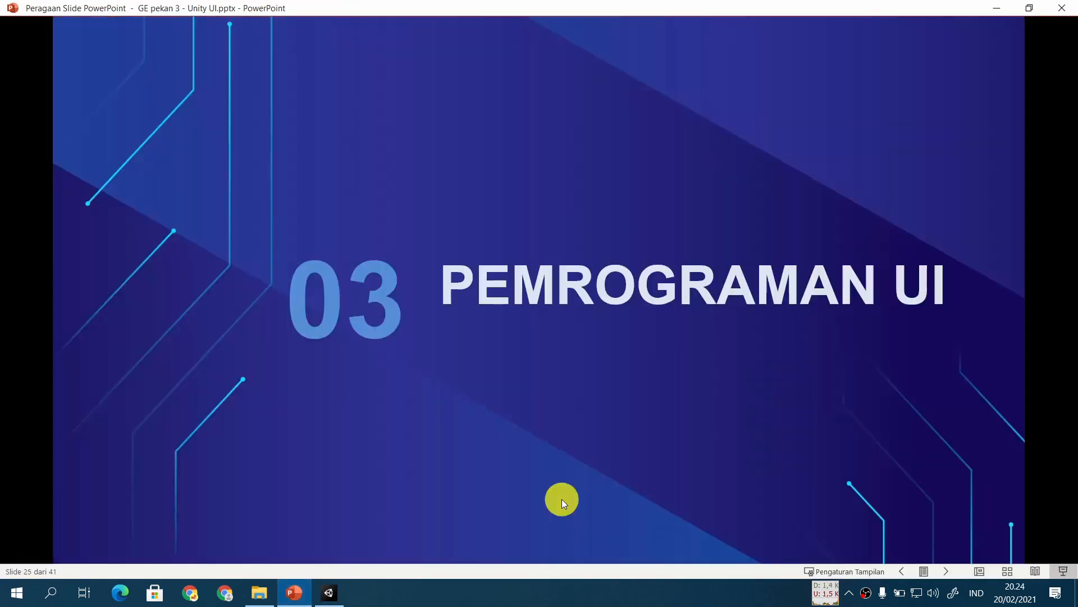